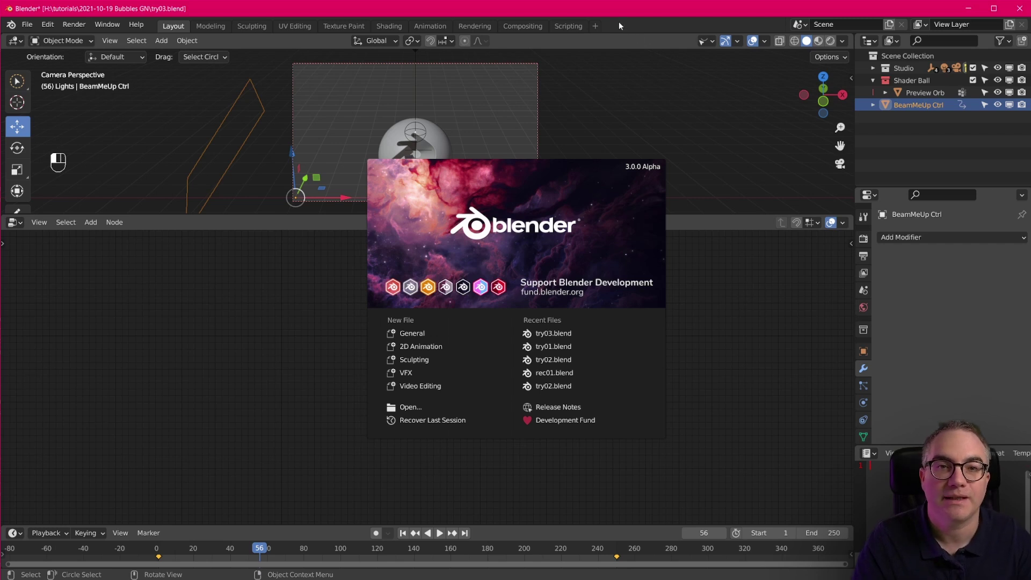
- Play through the BeamMeUp Ctrl animation and set the current frame to 88
click(329, 326)
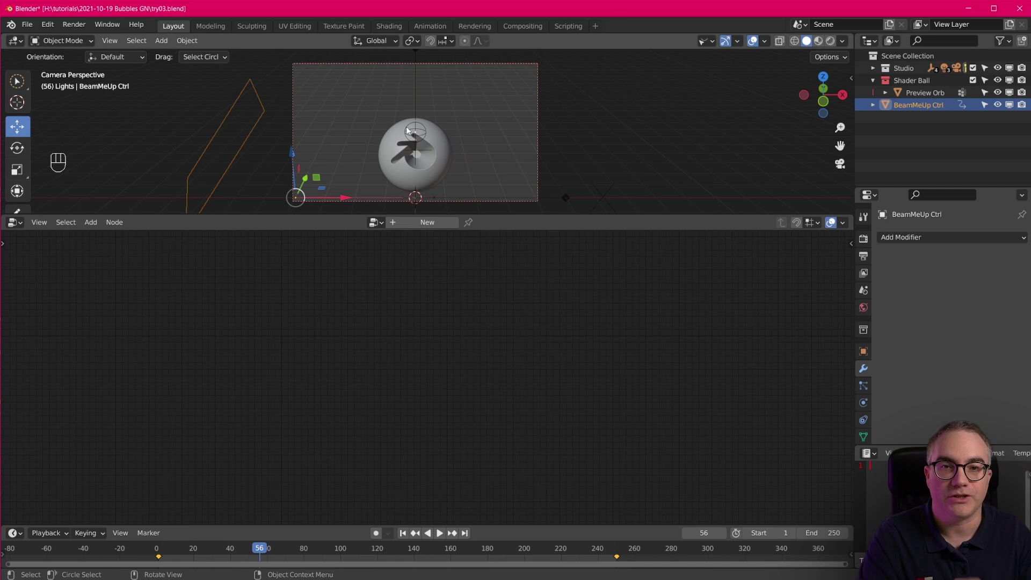
key(space)
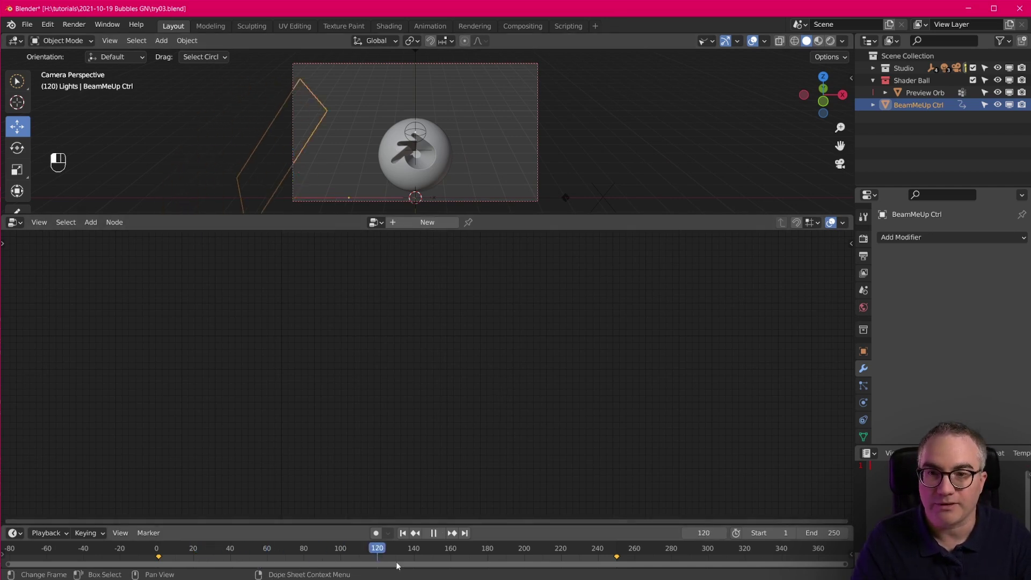
key(space)
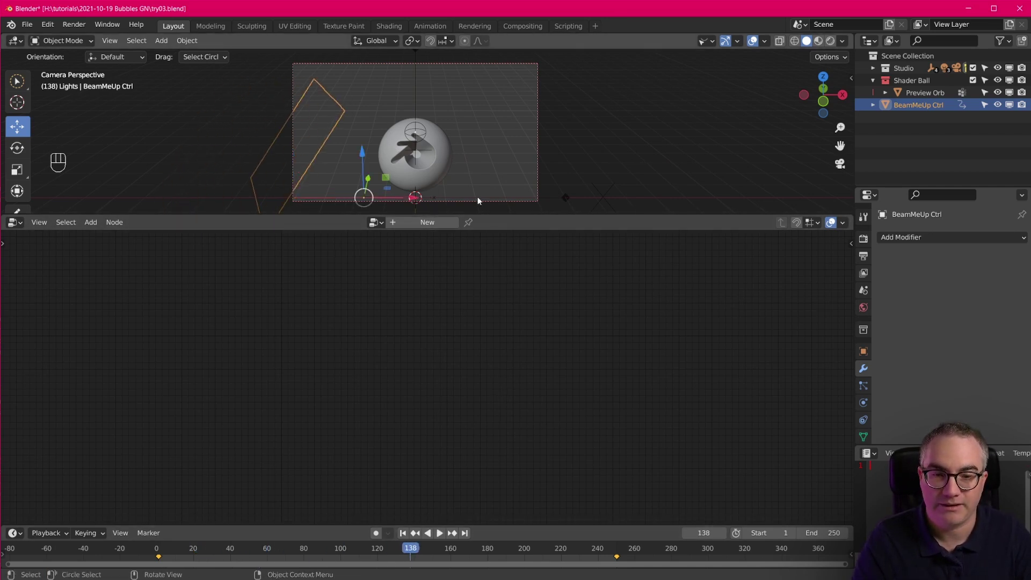
click(569, 555)
key(space)
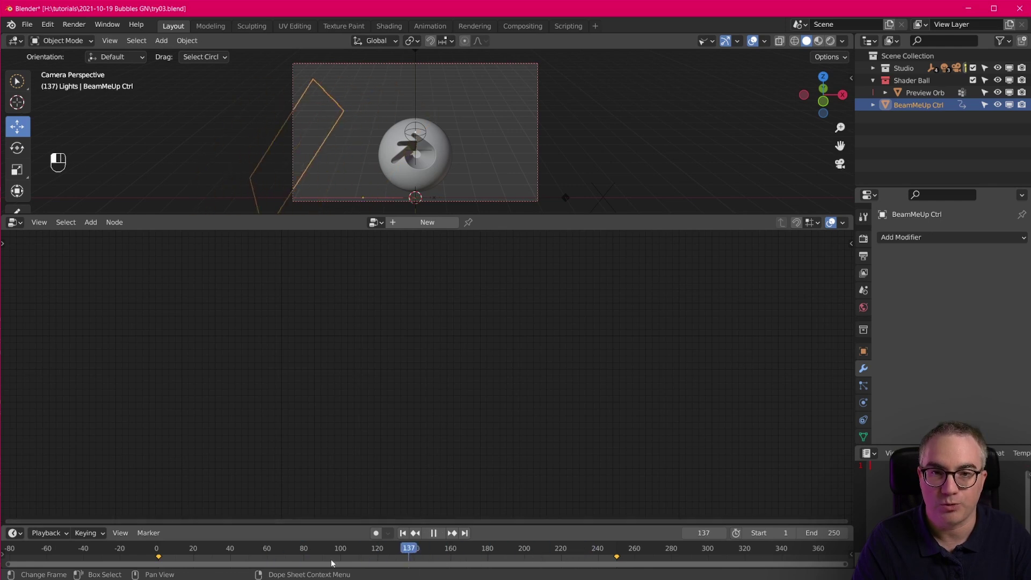
key(space)
click(310, 555)
mouse_move(307, 558)
mouse_down()
mouse_move(211, 558)
mouse_move(380, 557)
mouse_move(318, 557)
mouse_up()
- Create a new geometry node tree on the Preview Orb and spread the Group Input and Group Output nodes far apart
click(443, 144)
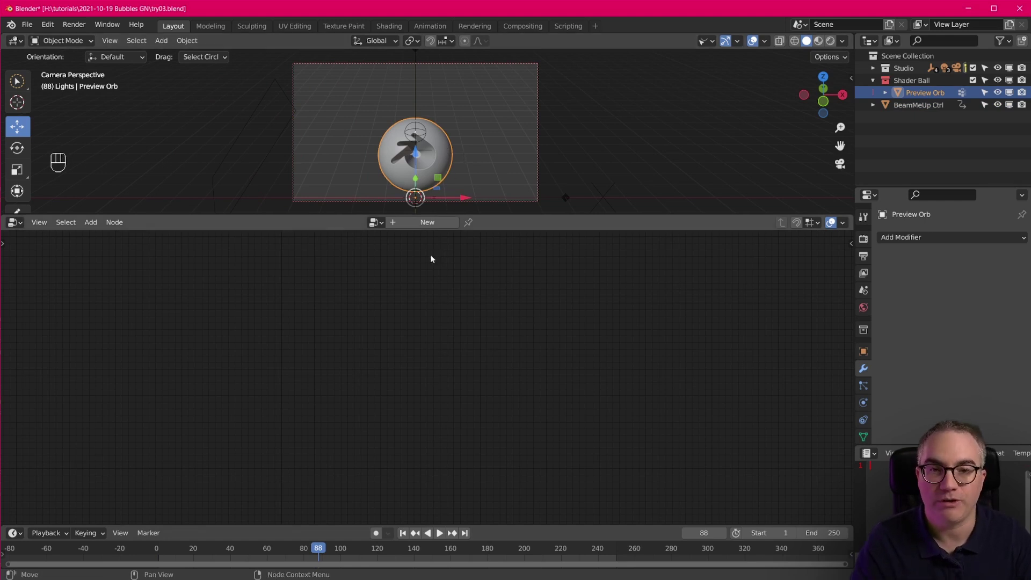
click(428, 222)
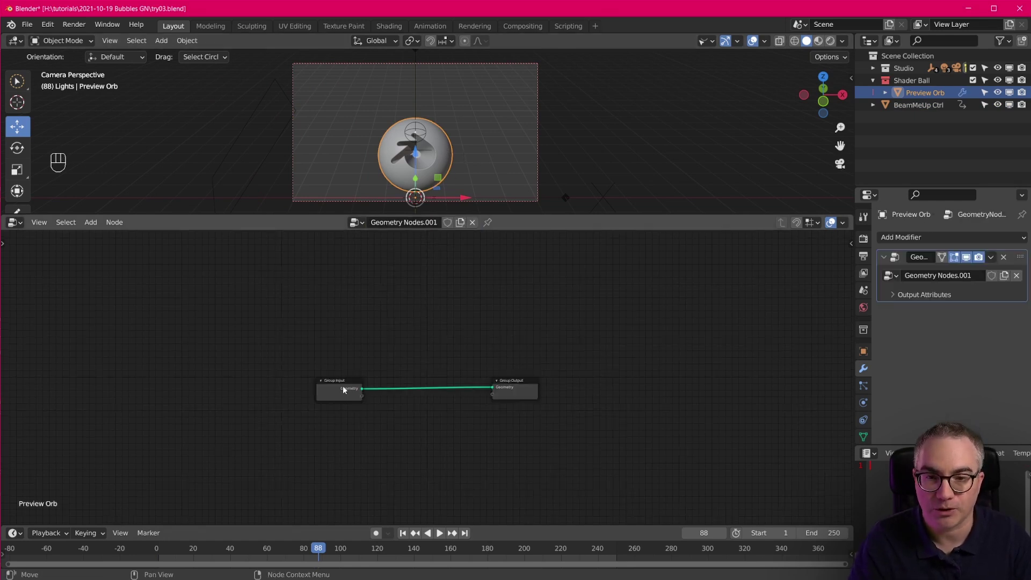
drag(353, 390, 176, 376)
drag(531, 388, 678, 383)
scroll(459, 418, up, 2)
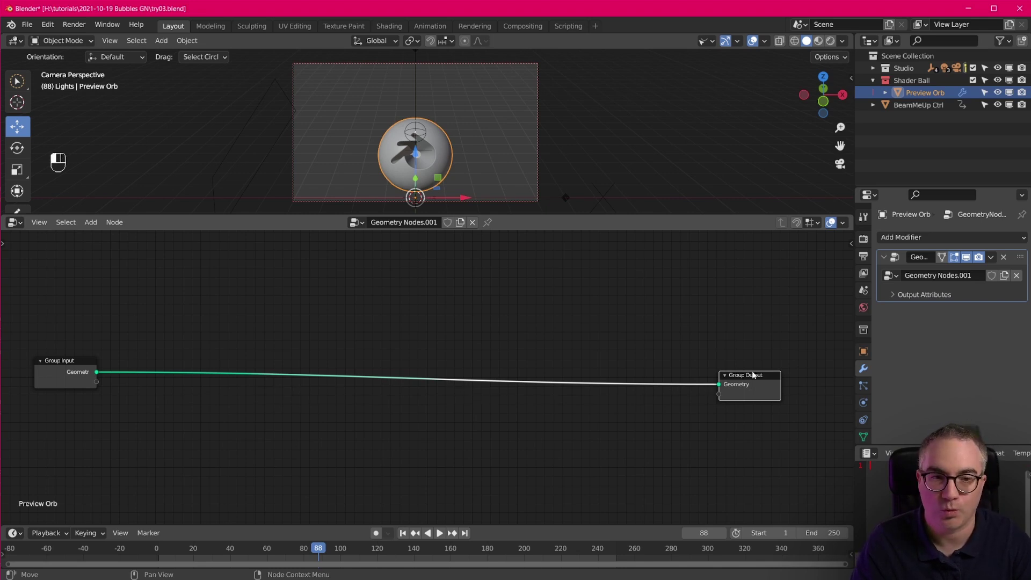
drag(753, 375, 754, 367)
drag(80, 358, 81, 352)
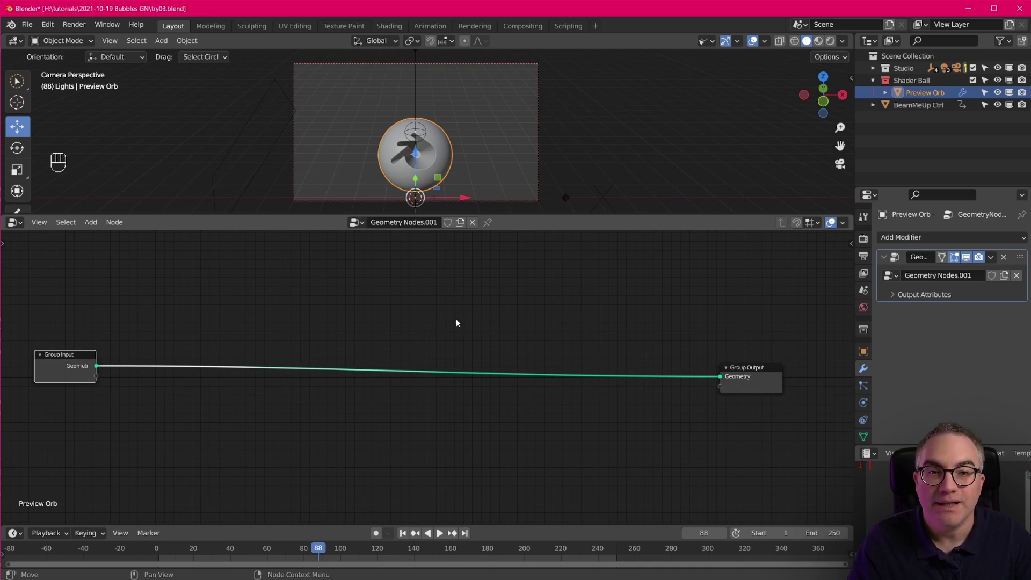
middle_drag(467, 368, 481, 309)
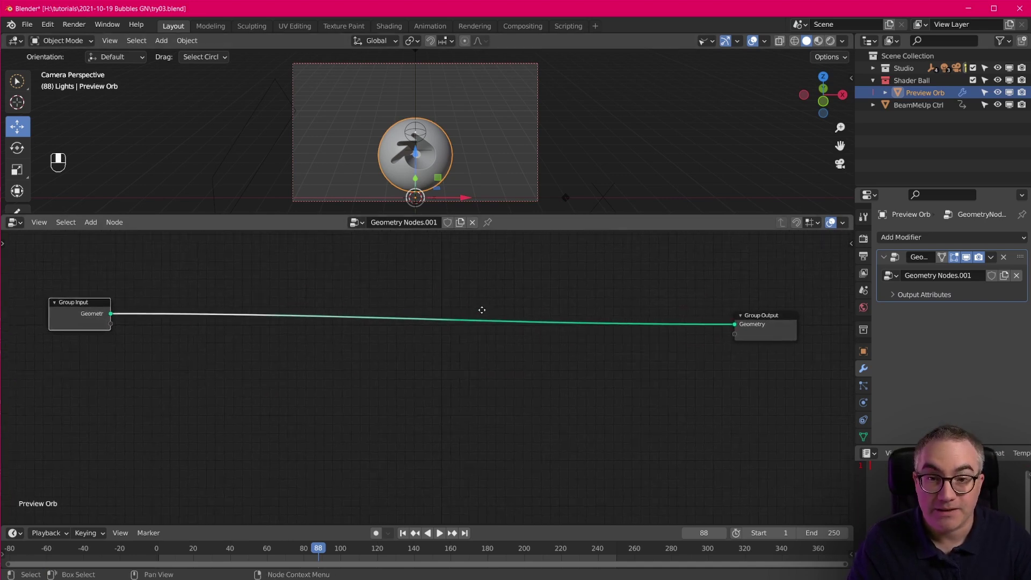
- Insert a Split Edges node on the geometry link, right after Group Input
scroll(450, 146, up, 3)
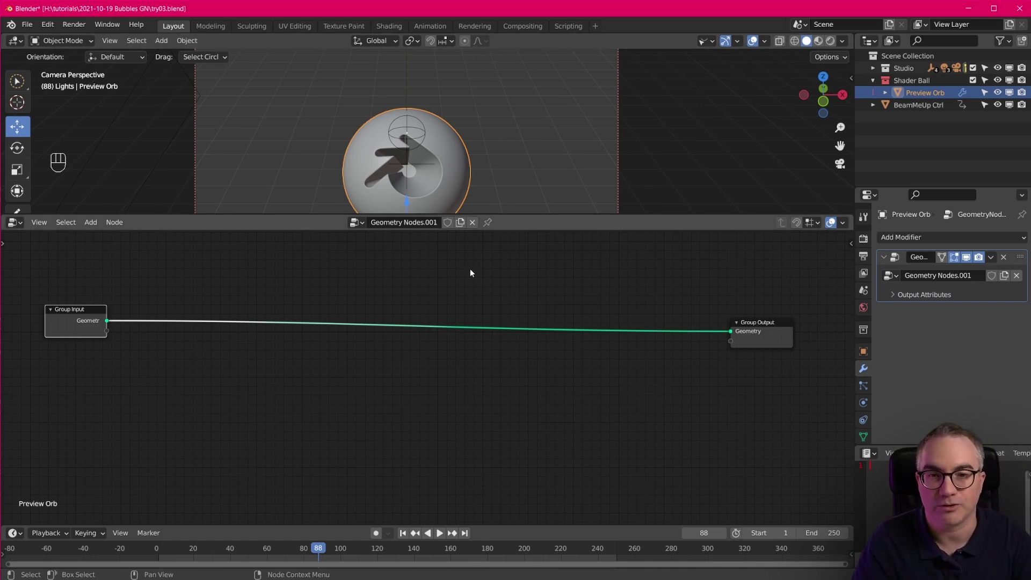
key(shift+a)
mouse_move(453, 307)
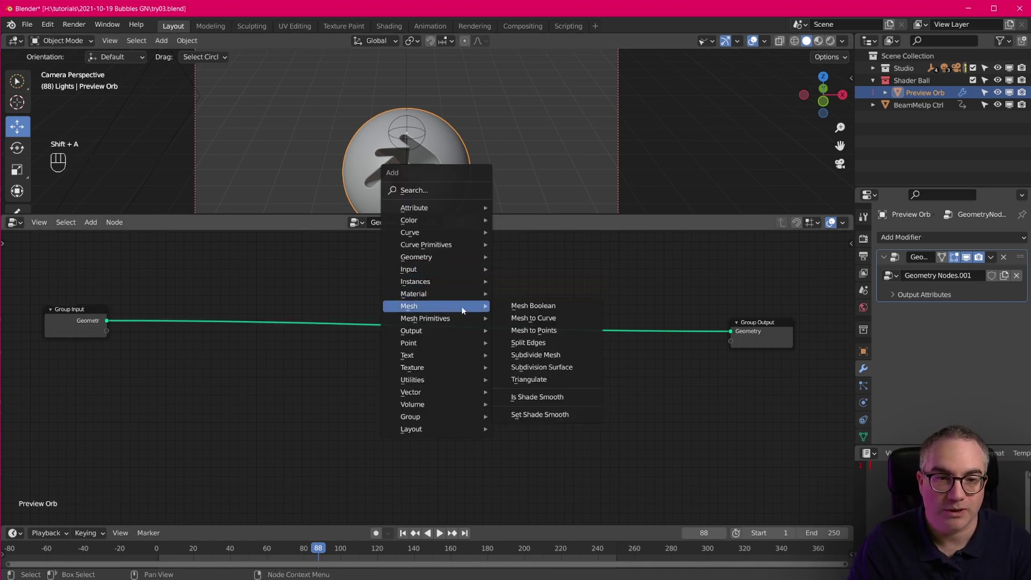
click(562, 343)
click(145, 303)
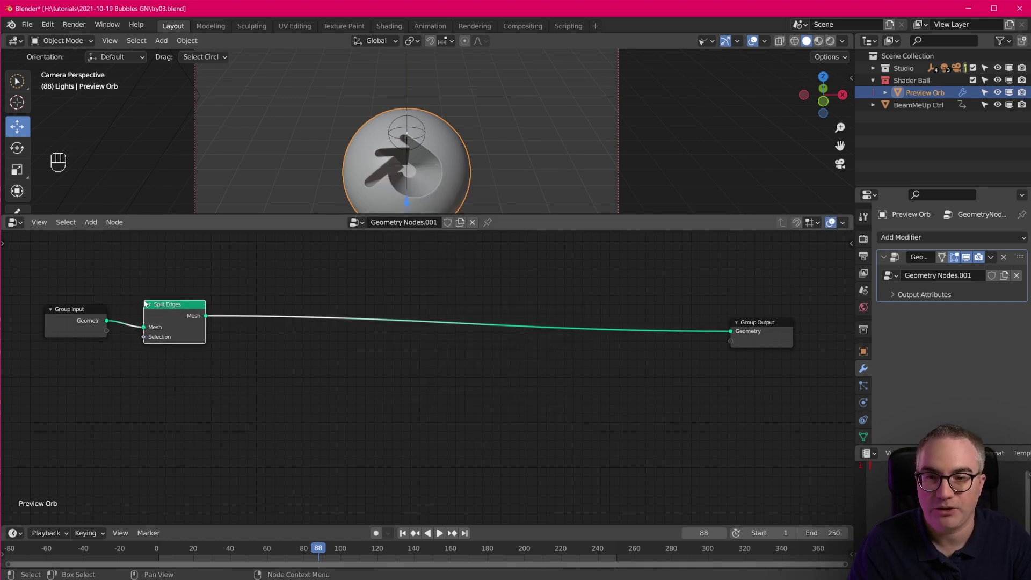
- Insert a Set Position node on the link between Split Edges and Group Output, close to Group Output
scroll(412, 189, up, 5)
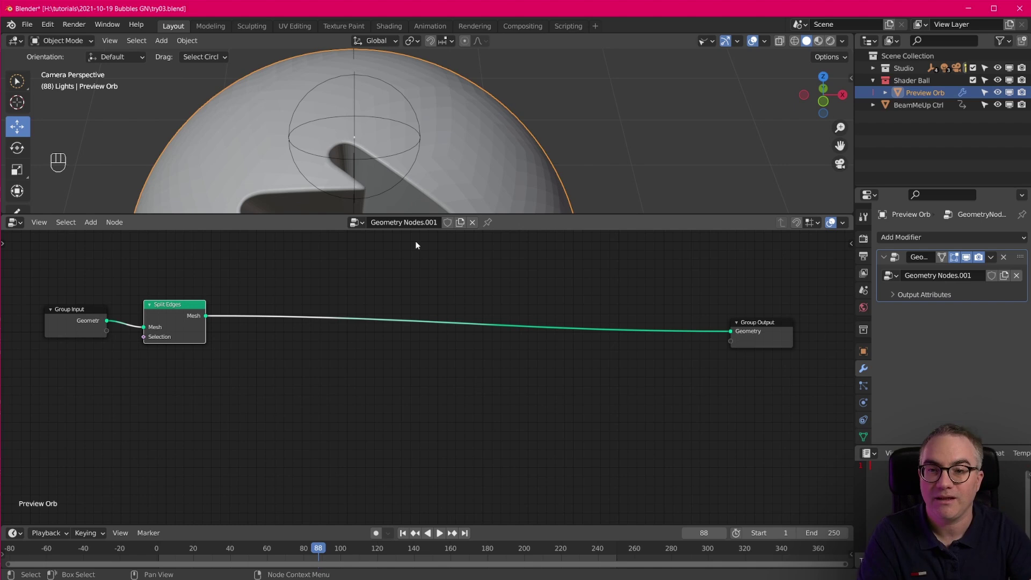
scroll(324, 359, down, 2)
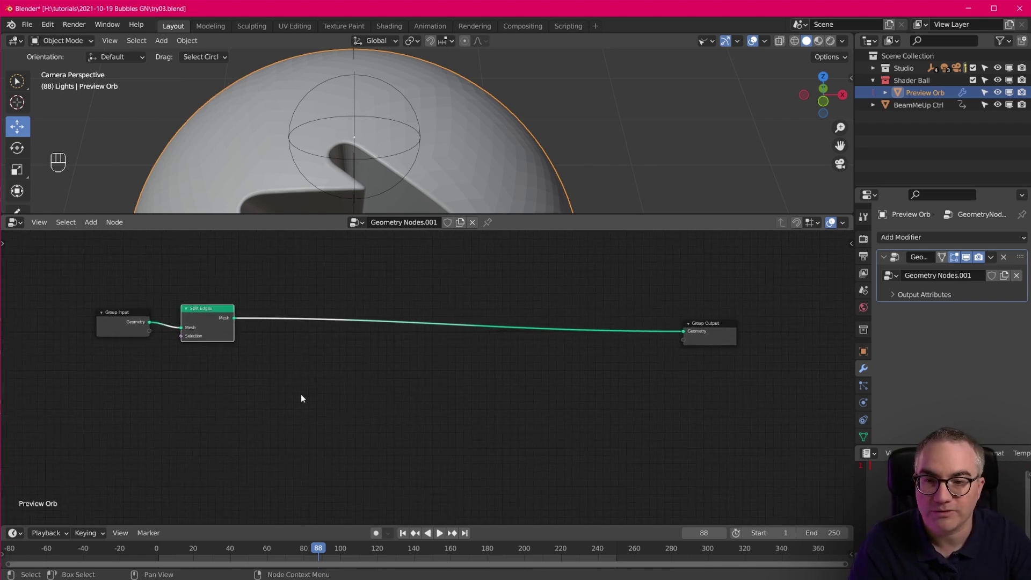
scroll(294, 374, up, 1)
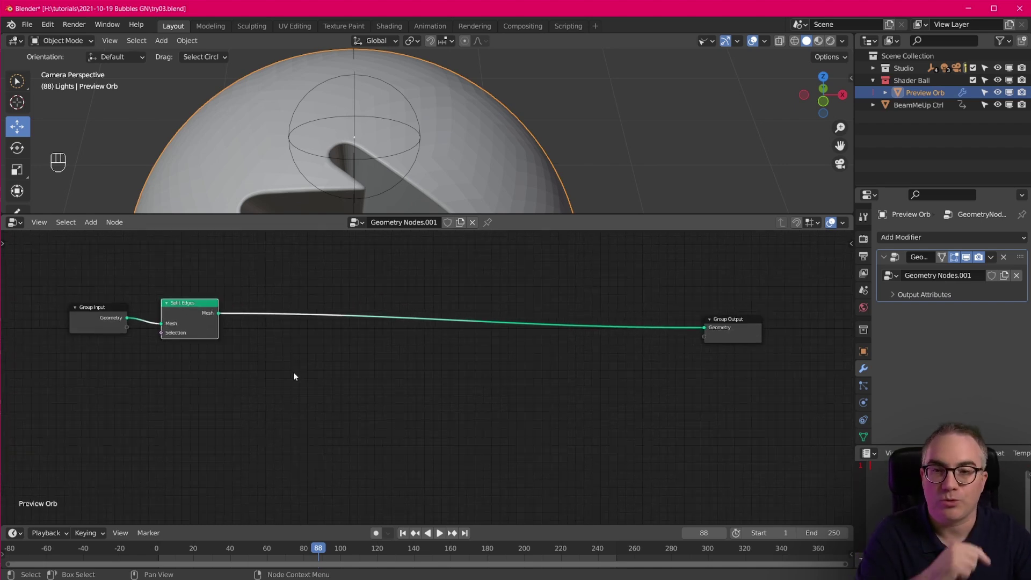
key(shift+a)
mouse_move(548, 359)
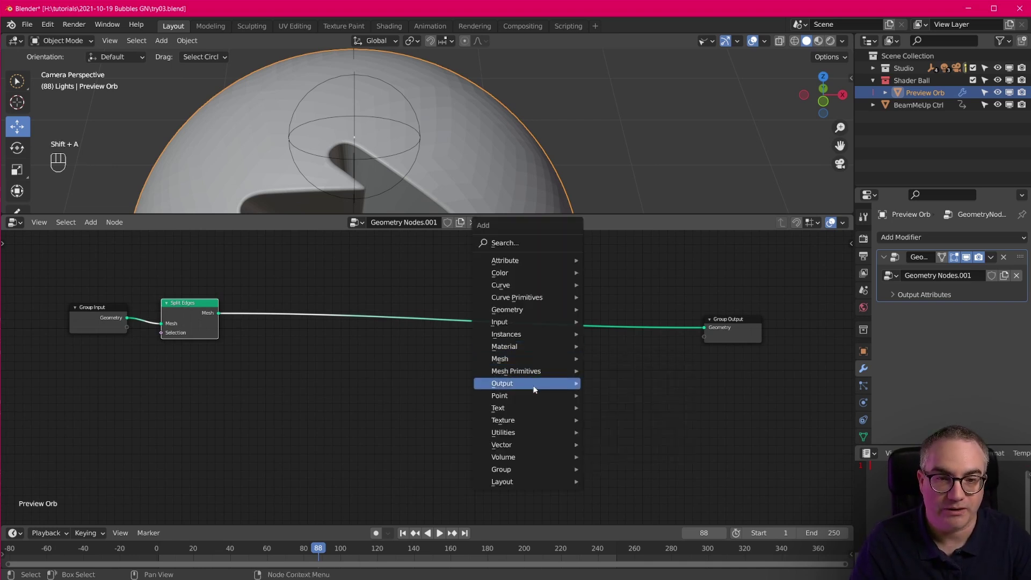
mouse_move(537, 309)
click(645, 407)
click(610, 355)
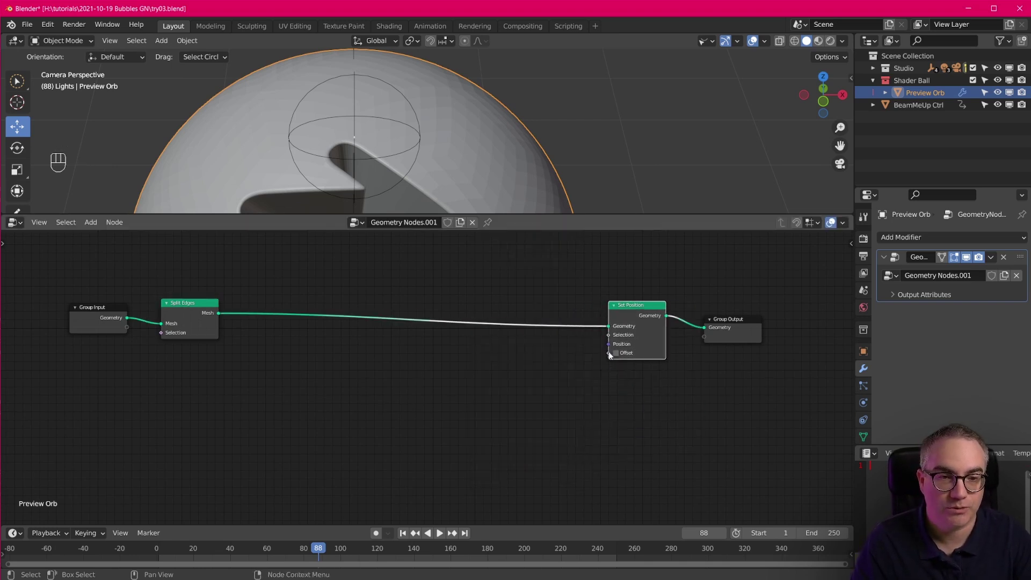
drag(609, 344, 452, 374)
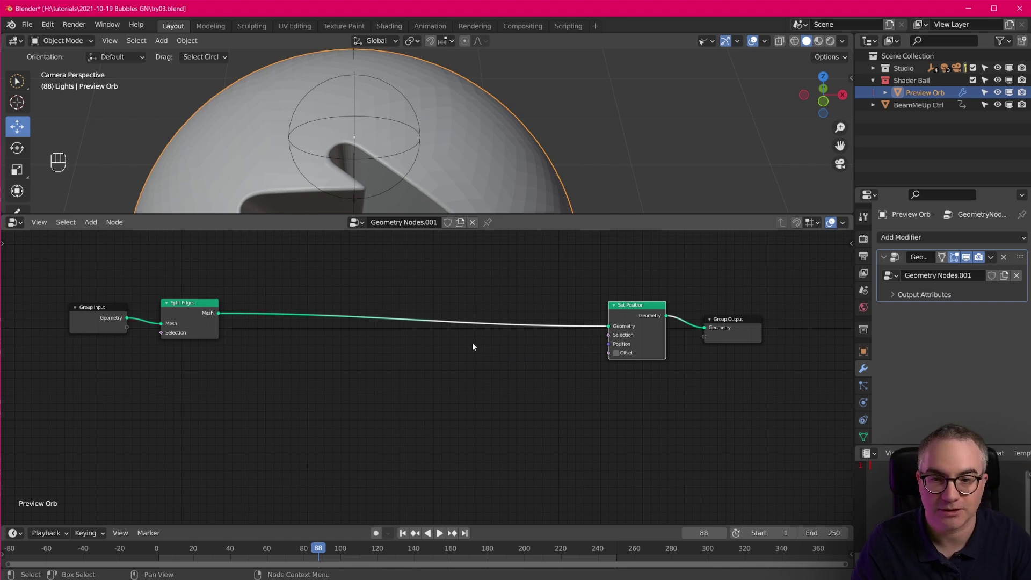
- Add an Object Info node below the Split Edges node
key(shift+a)
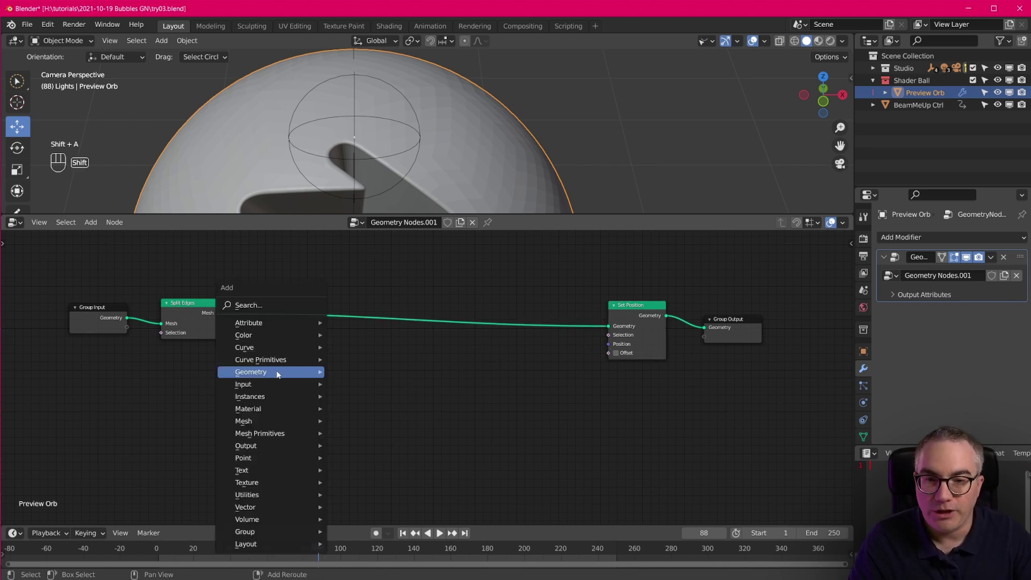
mouse_move(277, 374)
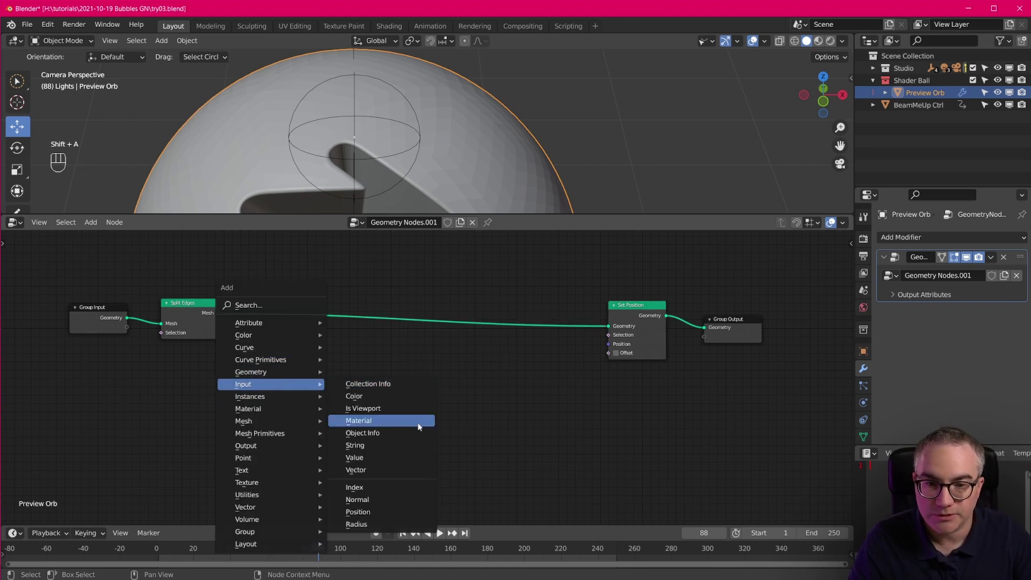
click(371, 419)
click(125, 370)
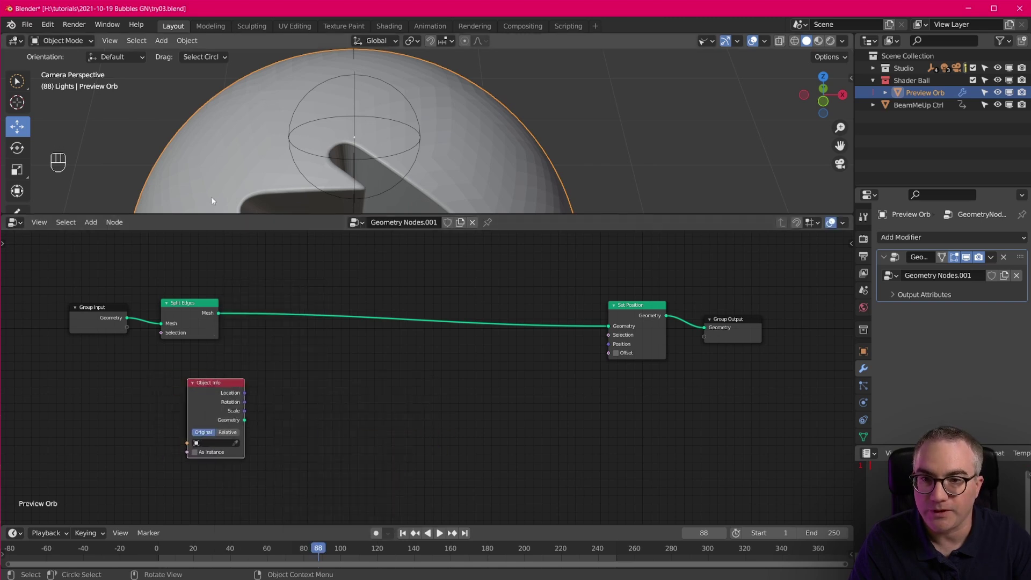
- Assign the BeamMeUp Ctrl plane as the object in the Preview Orb's Object Info node
scroll(241, 177, down, 5)
scroll(269, 148, down, 5)
click(311, 143)
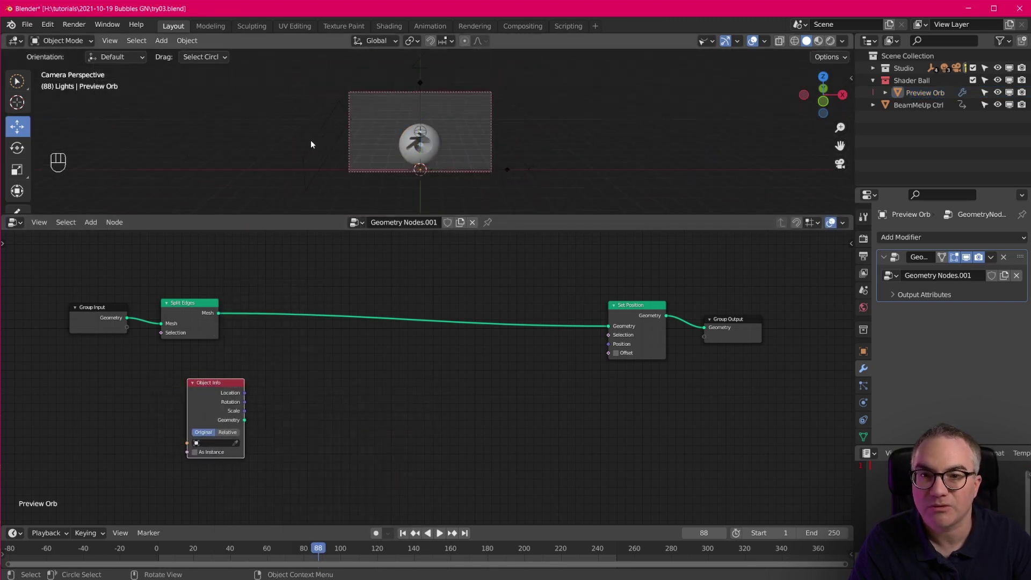
click(311, 146)
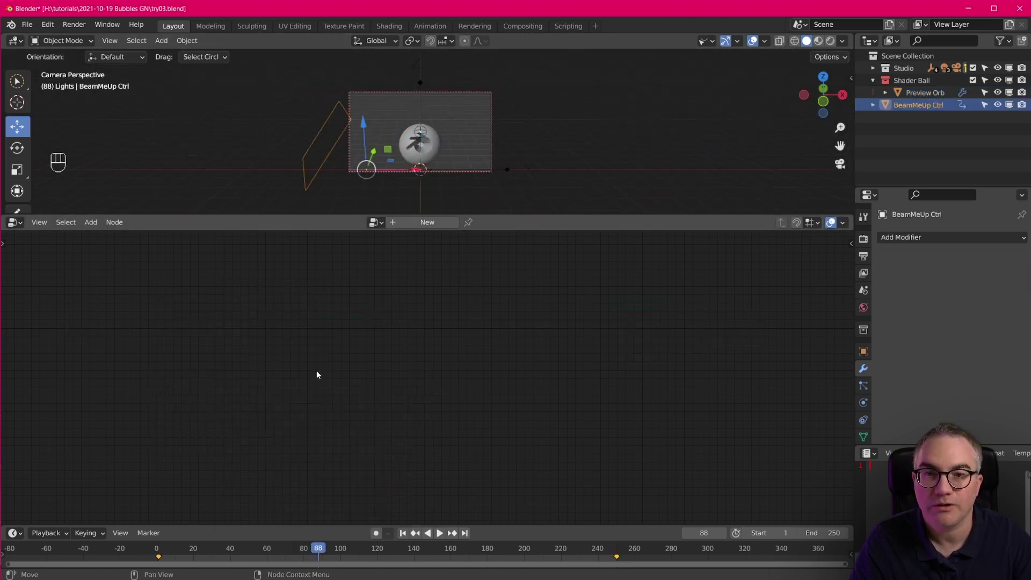
click(436, 152)
click(204, 454)
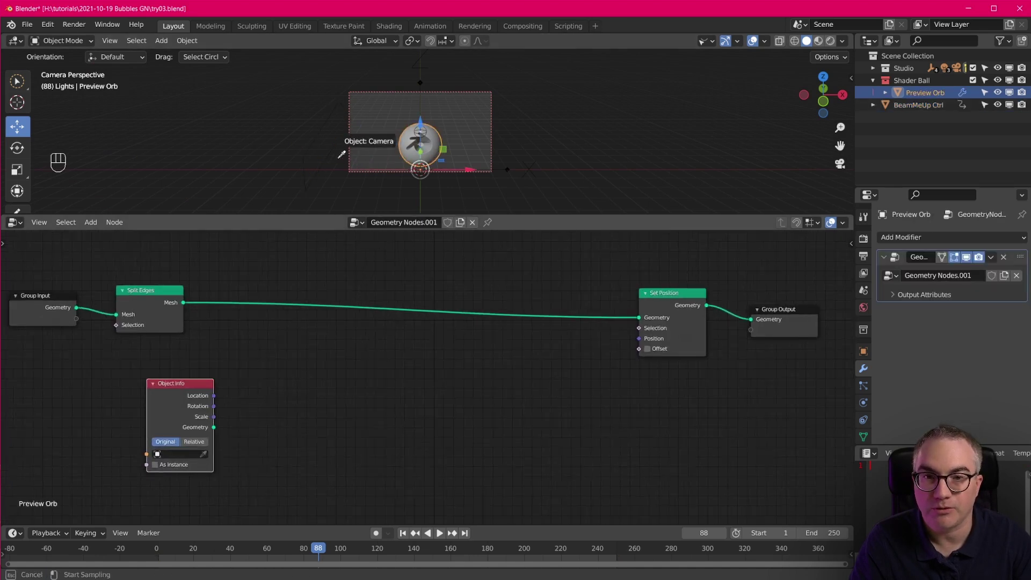
click(331, 154)
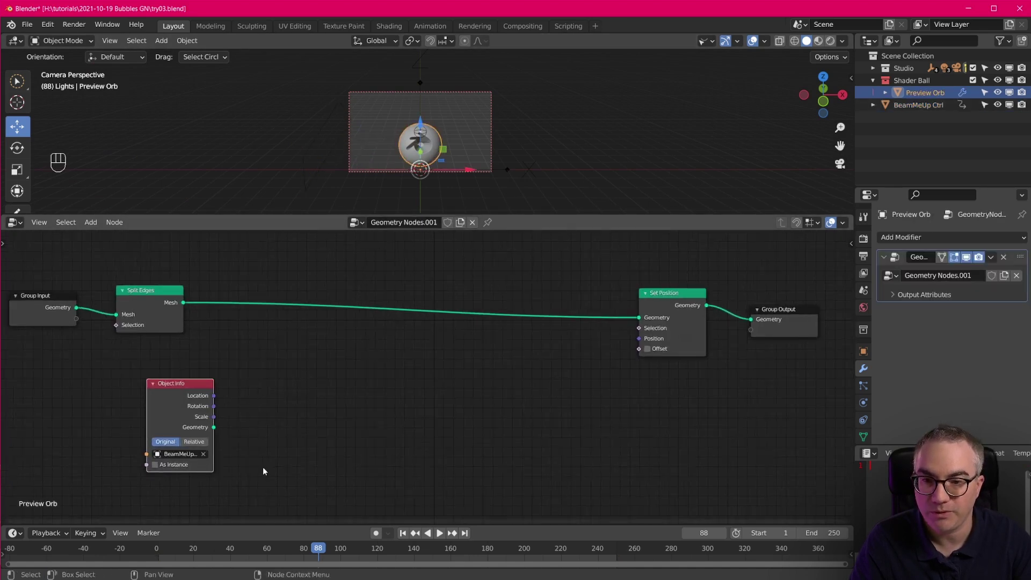
- Add a Geometry Proximity node beside Object Info, connect Object Info's Geometry to its Target, and align the two nodes
scroll(262, 466, up, 1)
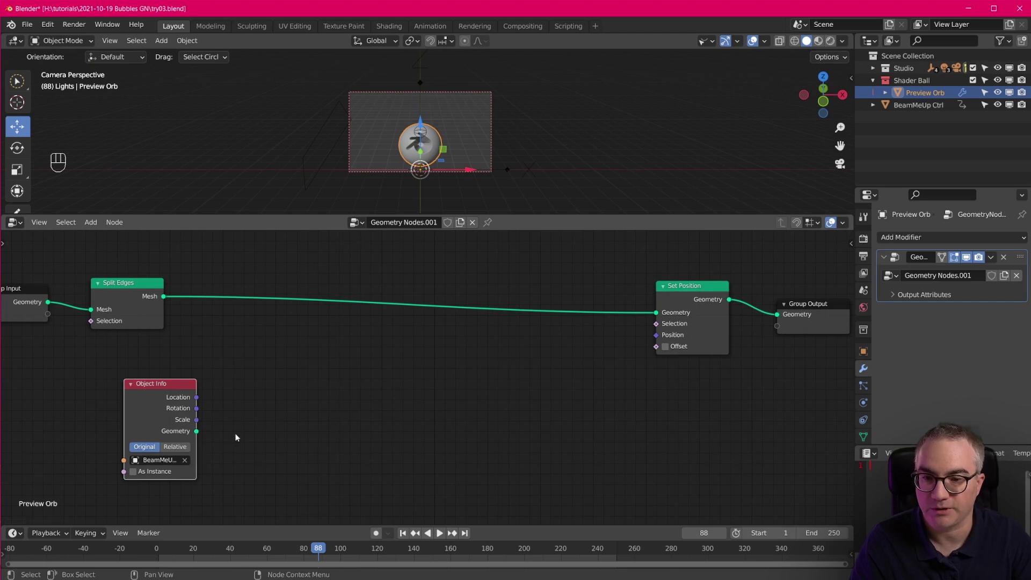
key(shift+a)
mouse_move(275, 351)
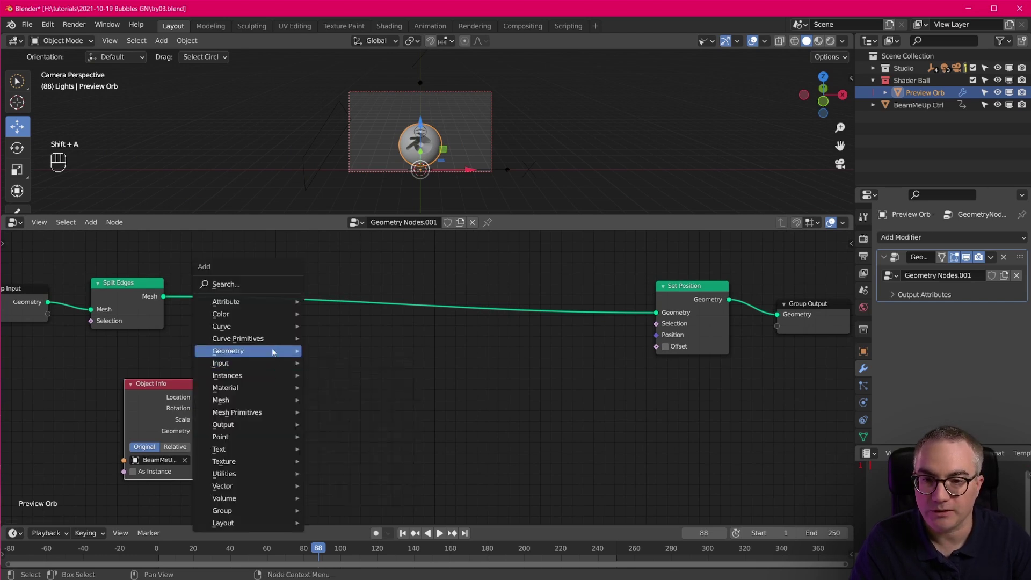
click(353, 387)
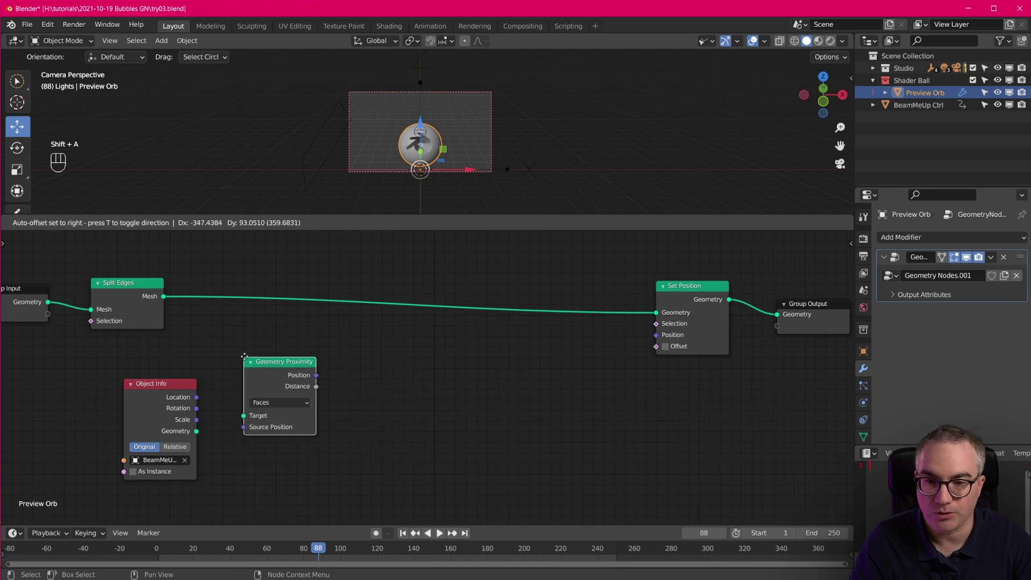
click(266, 410)
drag(269, 412, 196, 431)
drag(310, 363, 287, 394)
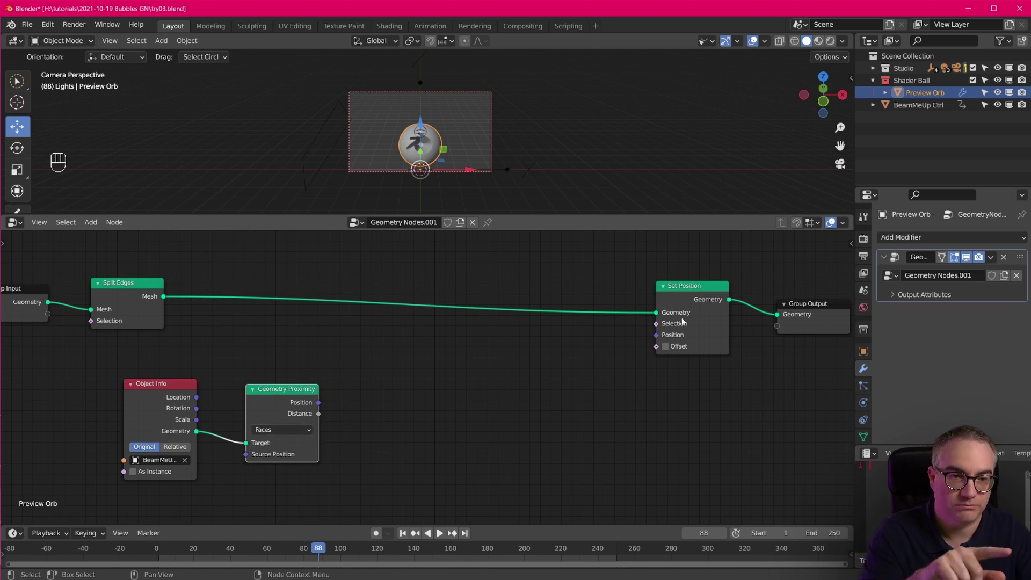
drag(177, 382, 168, 386)
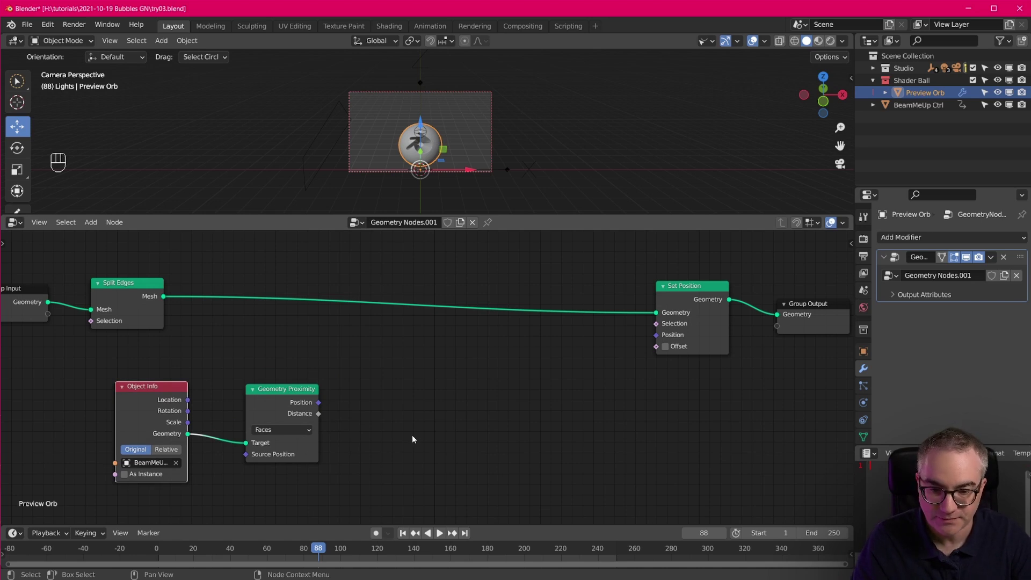
drag(293, 400, 276, 400)
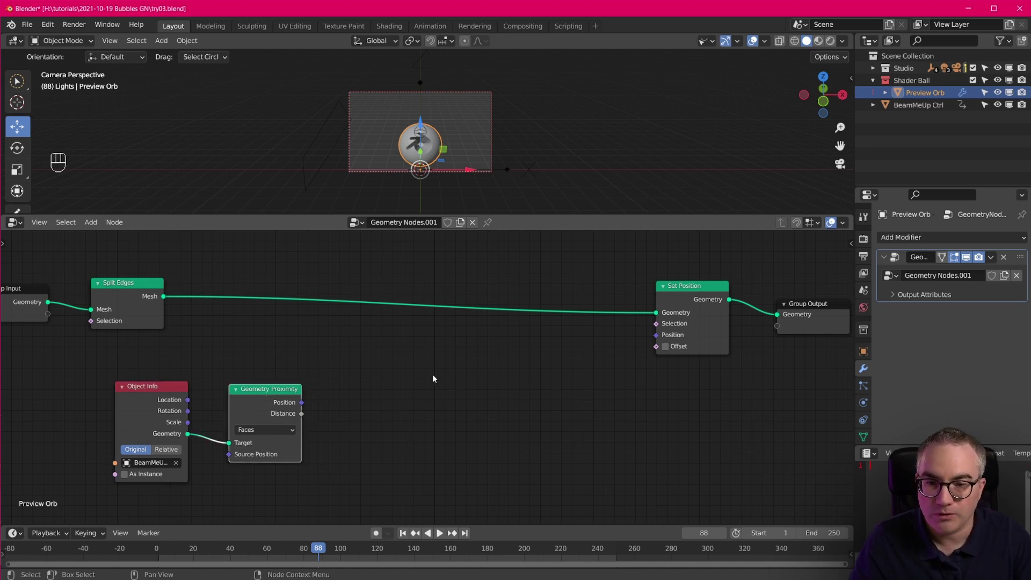
- Add a Map Range node after Geometry Proximity and connect the Distance output to its Value input
key(shift+a)
mouse_move(432, 378)
mouse_move(430, 498)
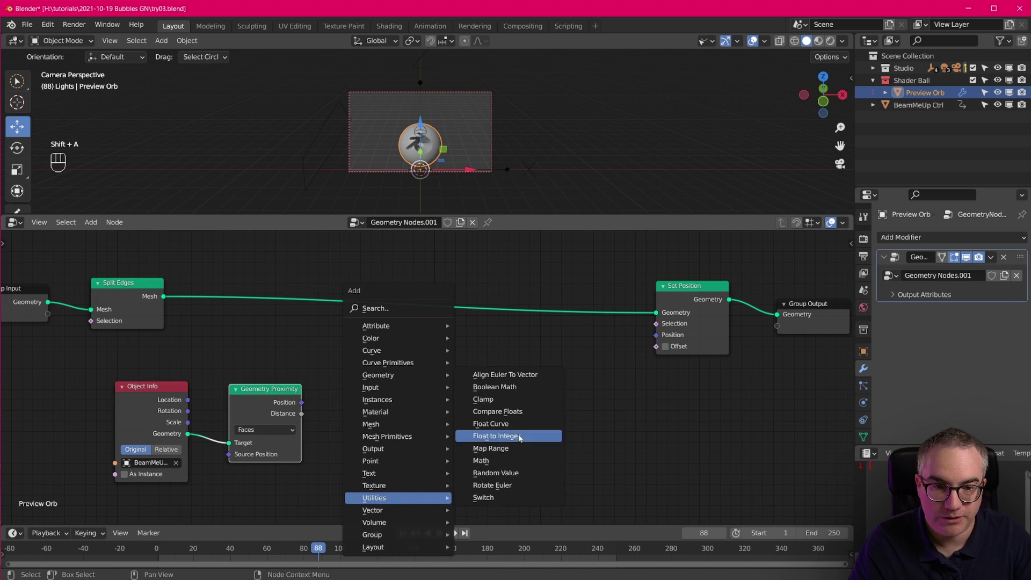
click(515, 448)
click(395, 383)
drag(302, 413, 341, 417)
drag(376, 376, 390, 372)
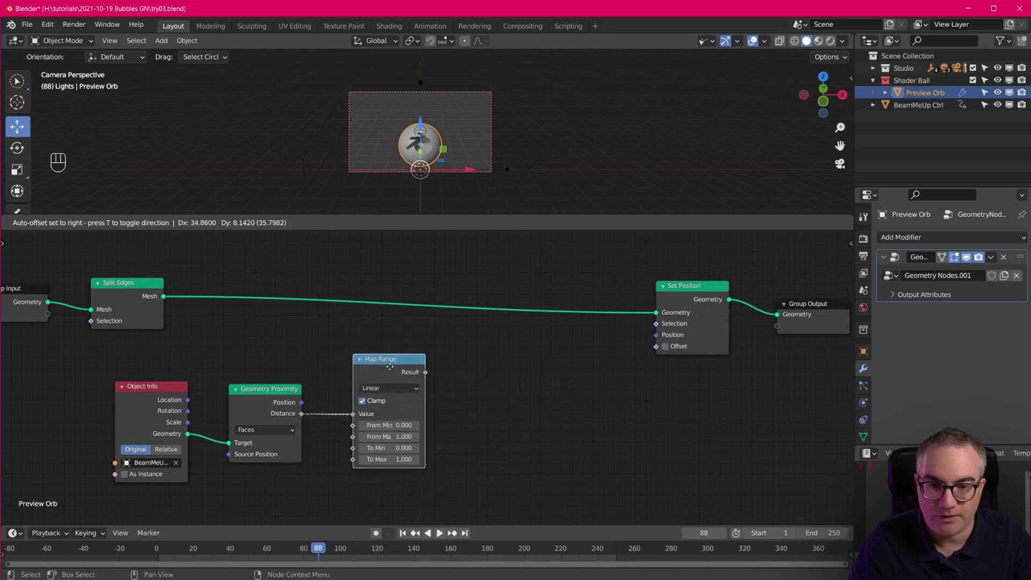
- Set the Map Range node to From Max 5, To Min 50 and To Max 0, and move it closer to Geometry Proximity
click(390, 436)
text(5)
key(Return)
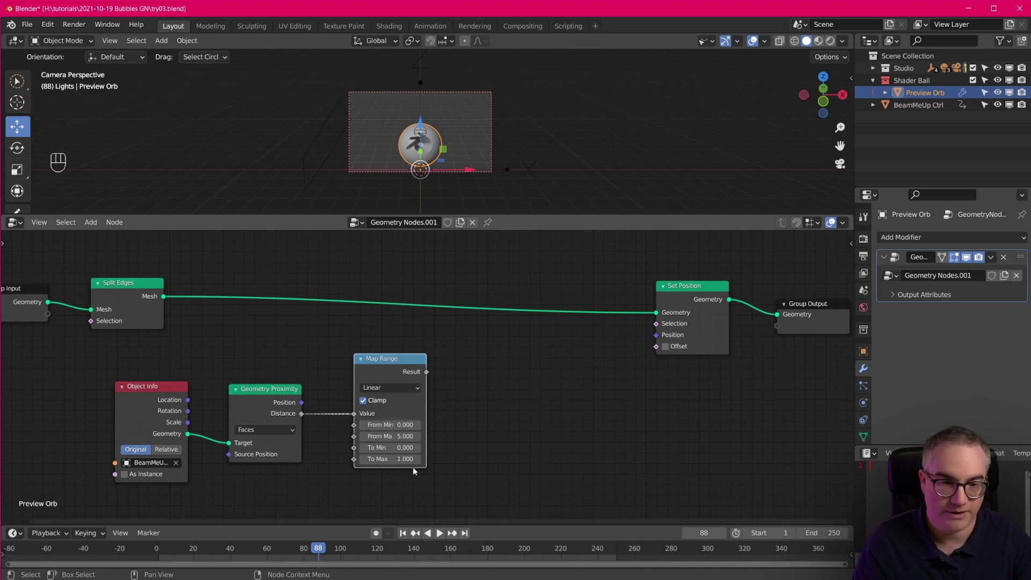
click(396, 447)
text(0.0)
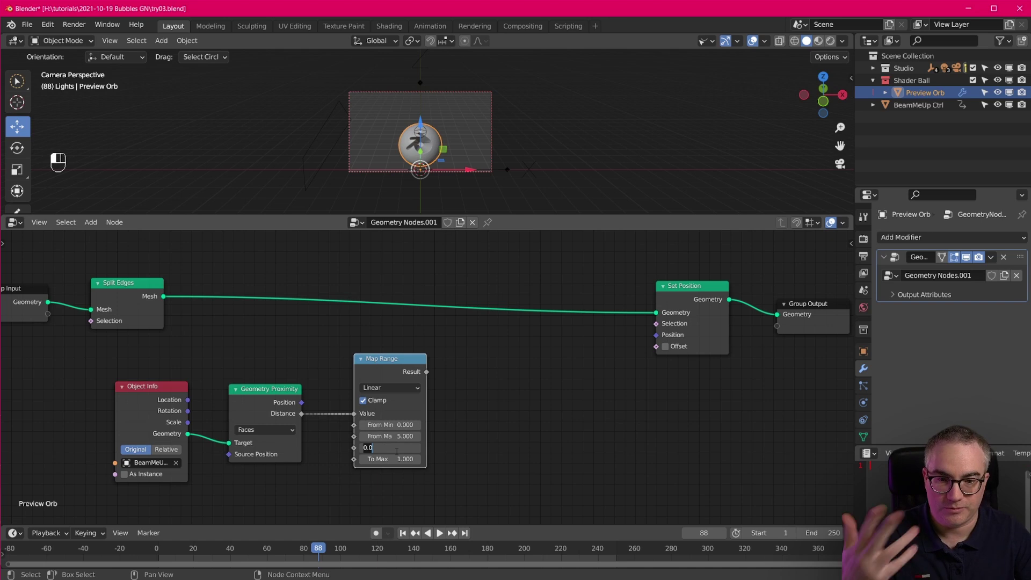
text(50)
key(Return)
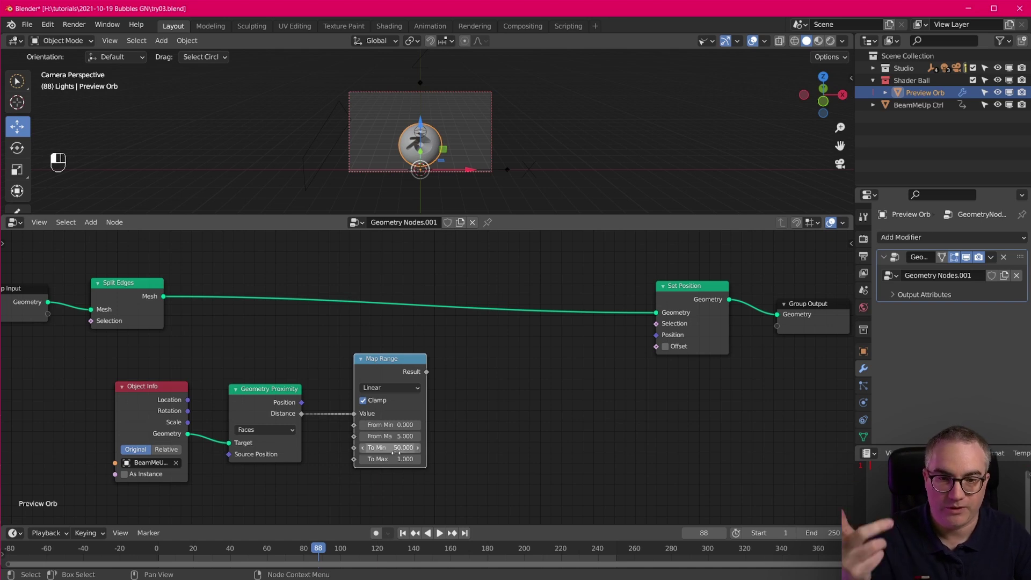
click(397, 458)
text(0)
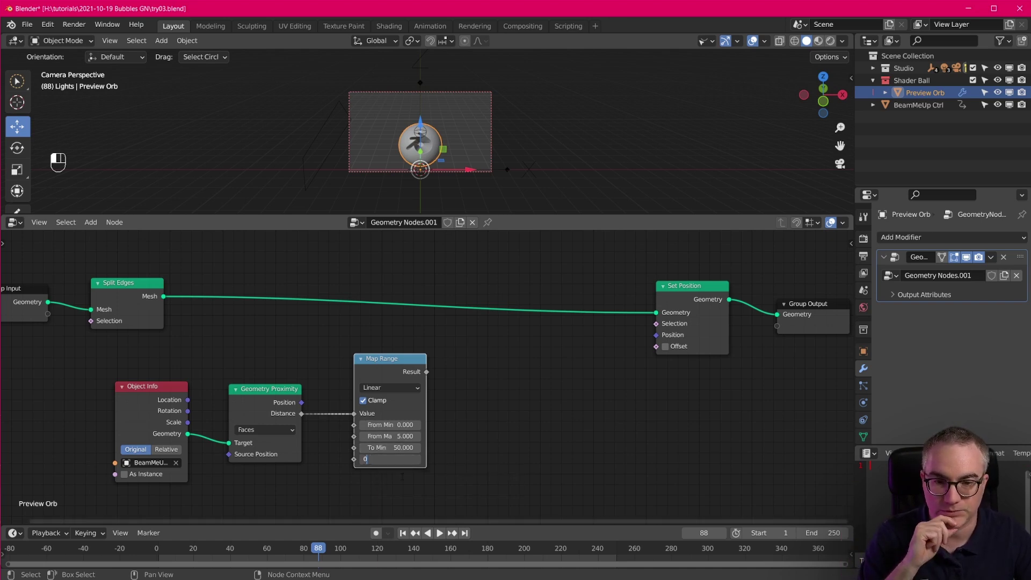
key(Return)
drag(367, 363, 348, 378)
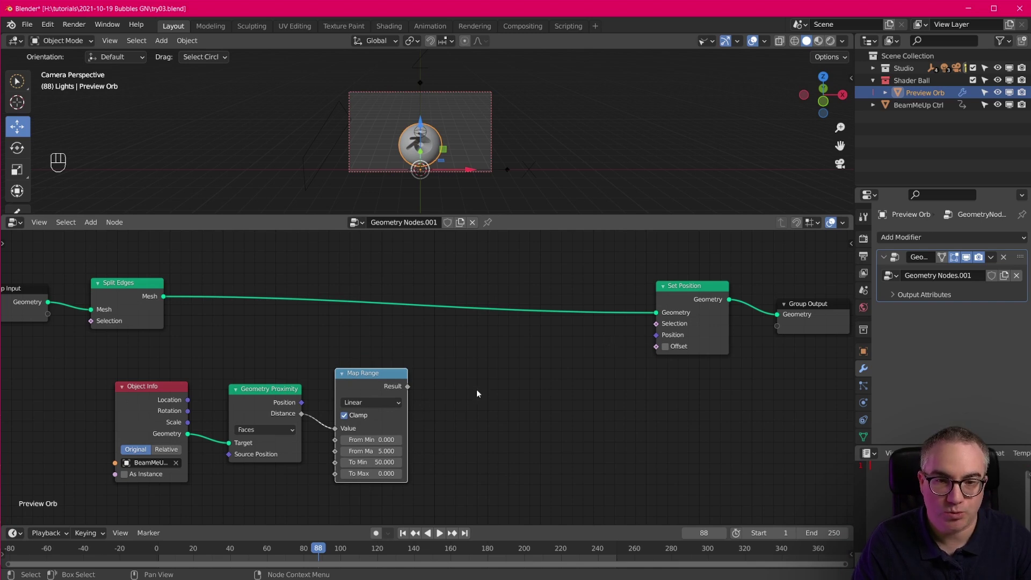
- Add a Combine XYZ node, feeding Map Range's Result into its Z and its Vector into Set Position's Position
key(shift+a)
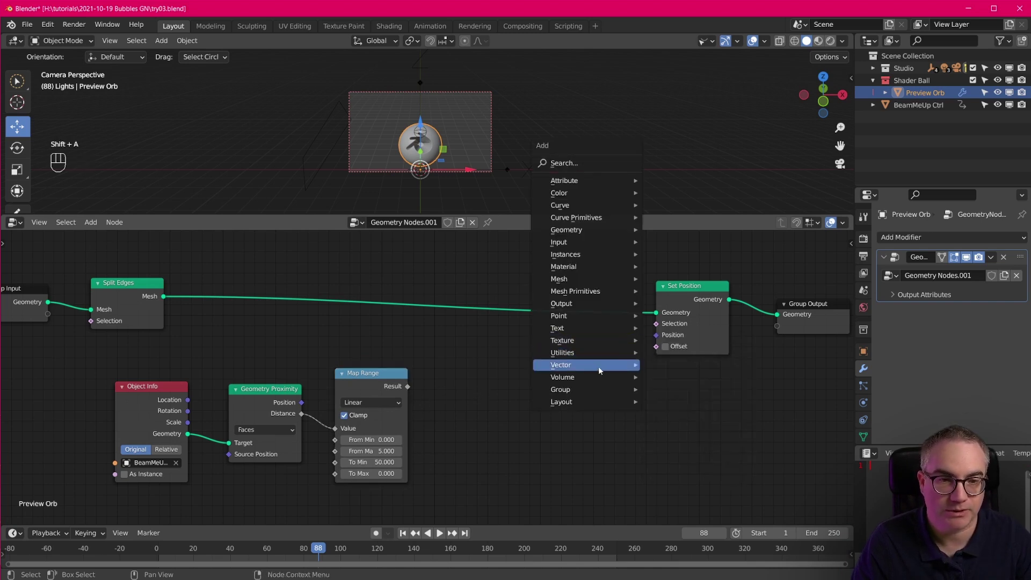
mouse_move(601, 365)
click(681, 364)
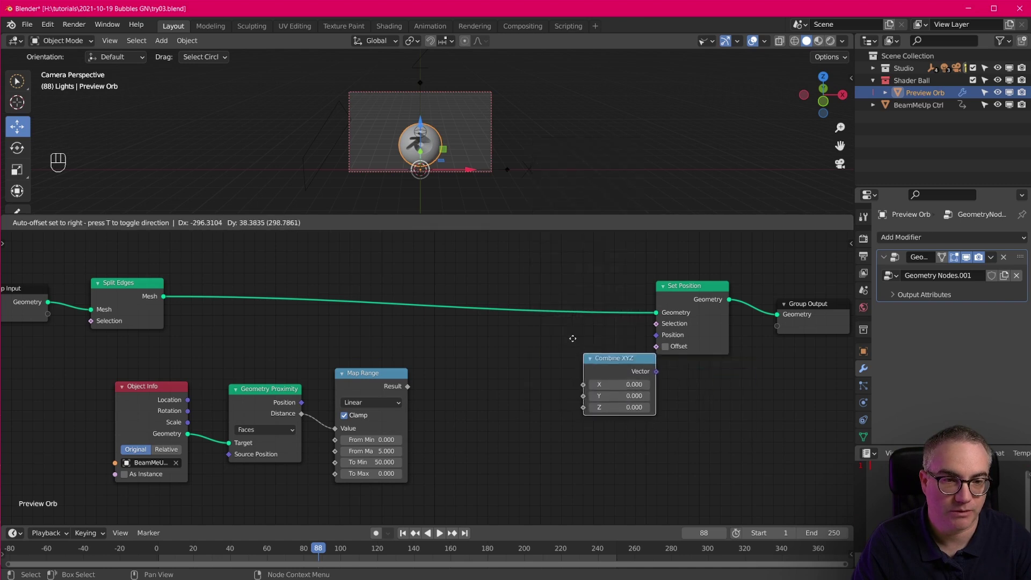
click(622, 350)
drag(616, 356, 657, 335)
drag(577, 342, 562, 339)
drag(408, 386, 576, 383)
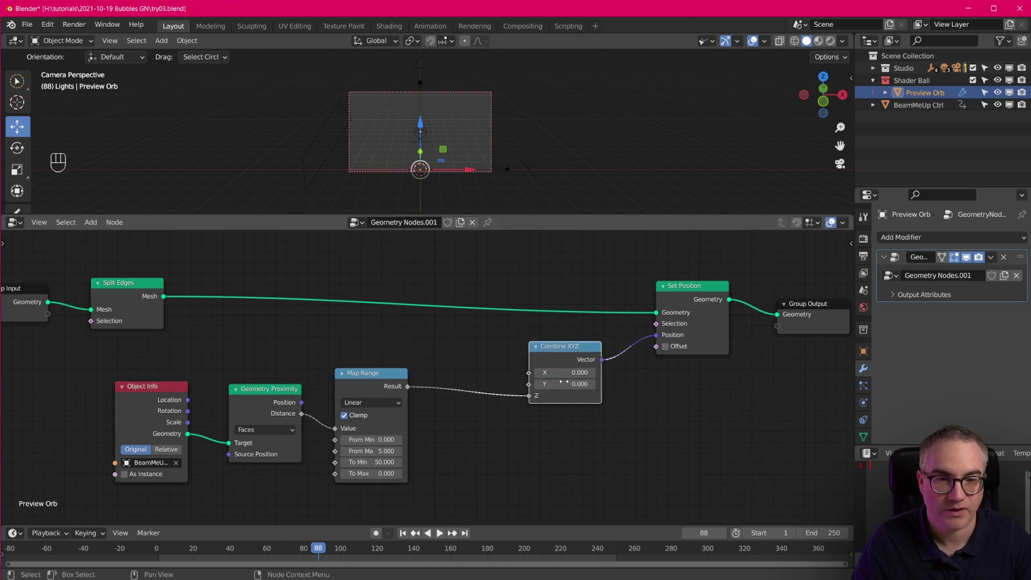
- Enable Offset on the Set Position node and move Combine XYZ closer to Map Range
click(666, 347)
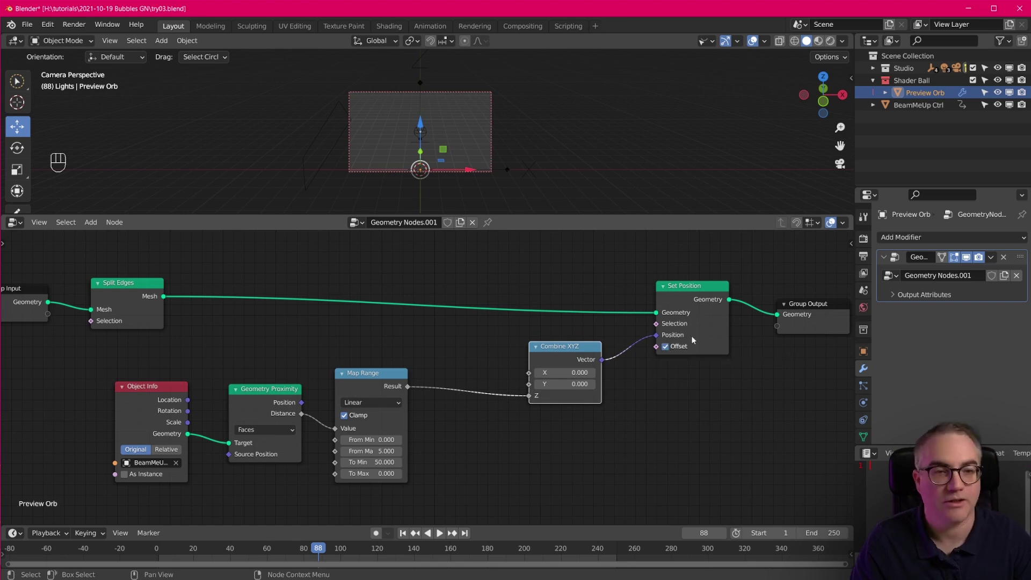
mouse_move(546, 352)
mouse_down()
mouse_move(578, 344)
mouse_move(551, 350)
mouse_up()
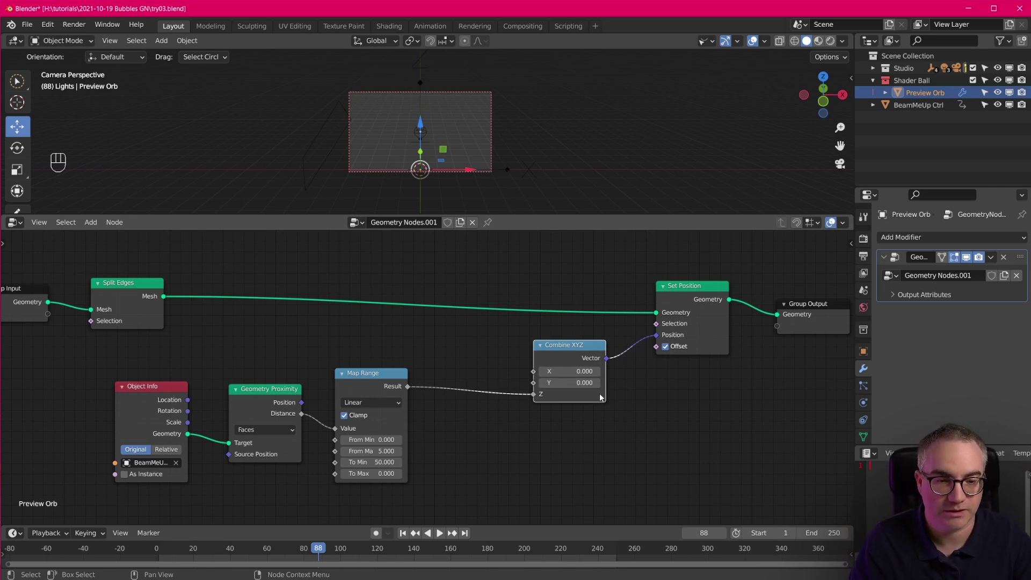
drag(599, 392, 531, 404)
scroll(455, 166, up, 2)
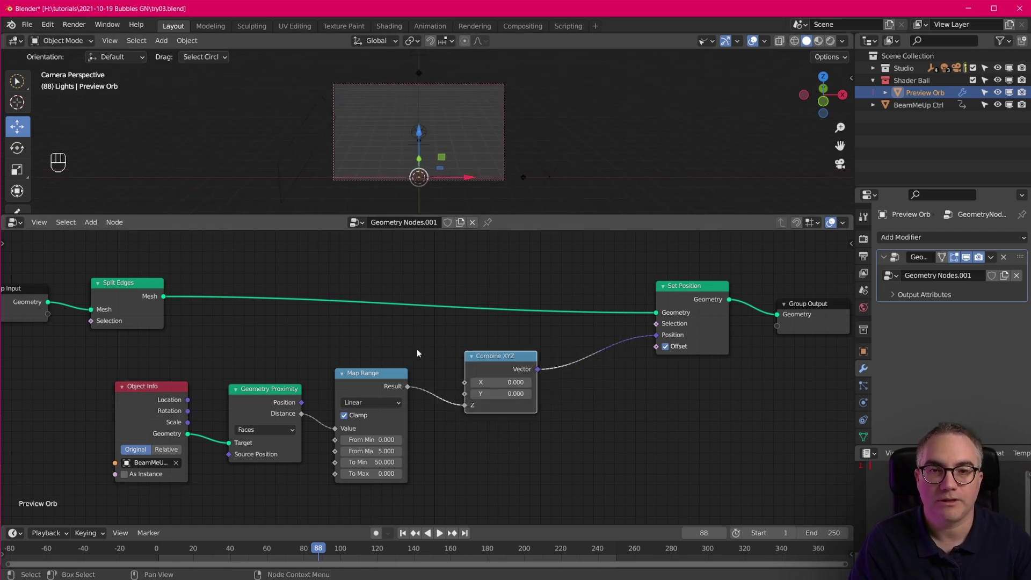
middle_drag(453, 341, 461, 338)
drag(514, 365, 517, 366)
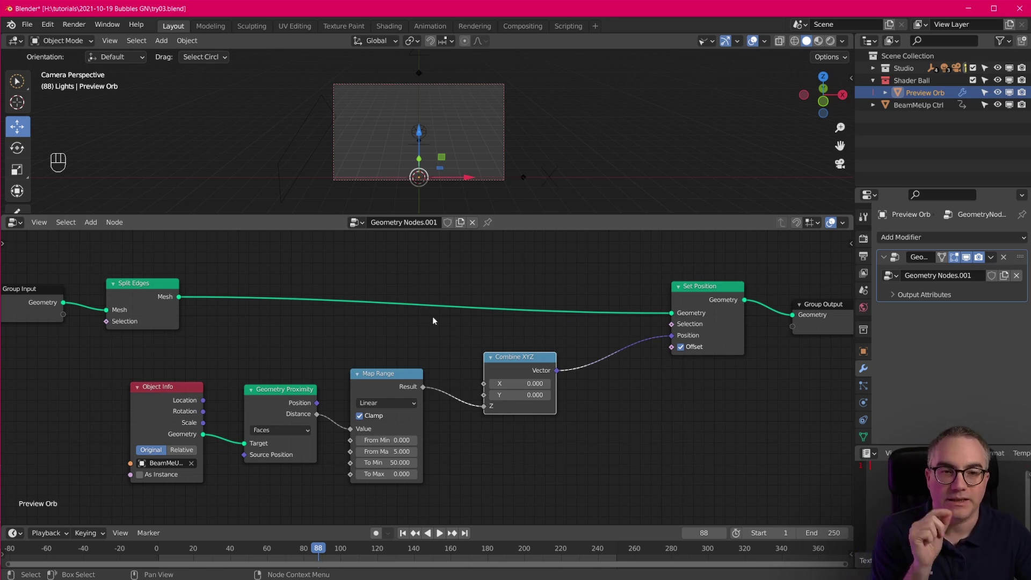
drag(709, 290, 702, 287)
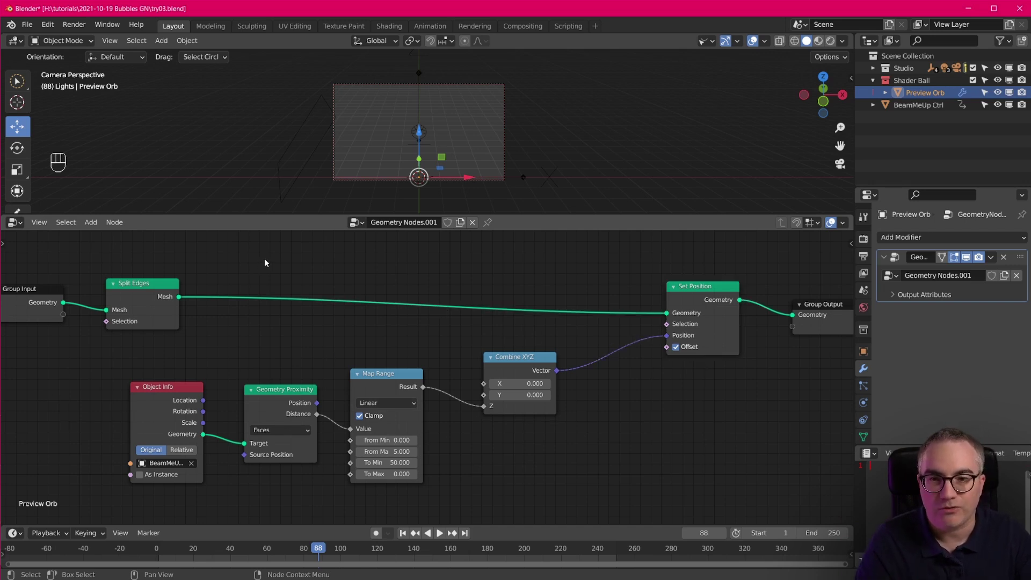
- Insert a Capture Attribute node after Split Edges and set it to the Face domain with Vector data type
key(shift+a)
mouse_move(309, 268)
mouse_move(238, 80)
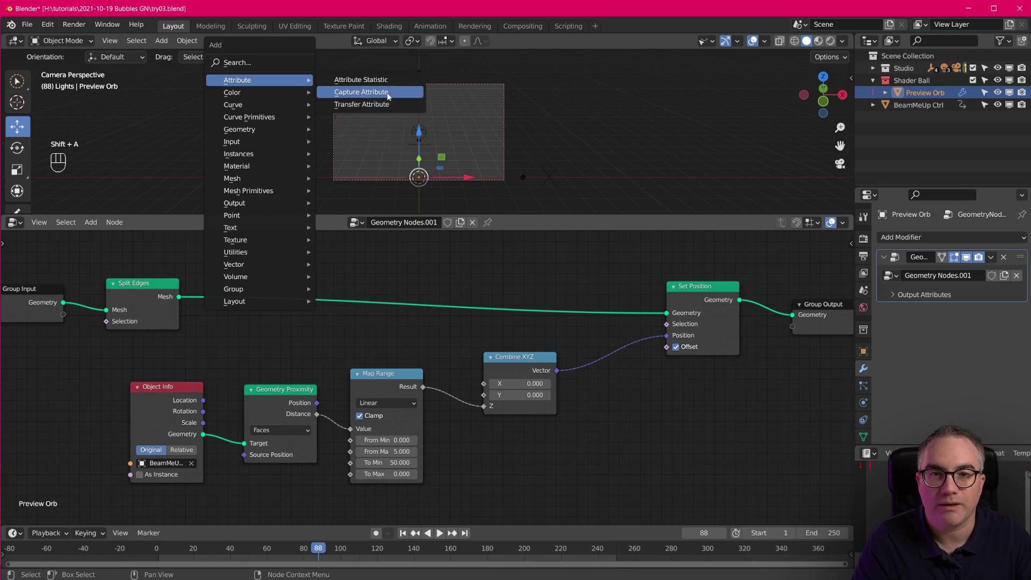
click(386, 97)
click(233, 250)
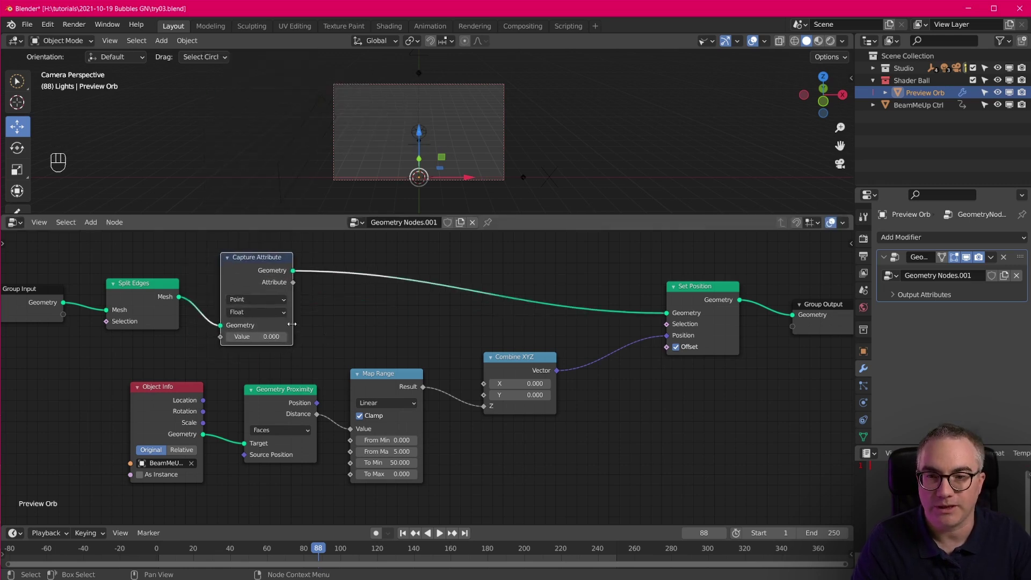
click(254, 300)
click(259, 334)
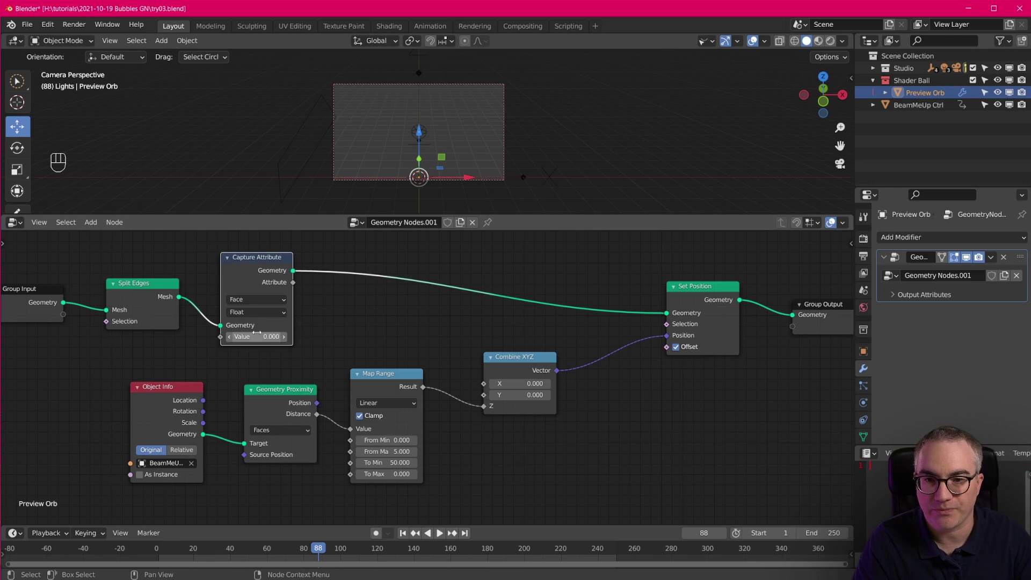
click(256, 313)
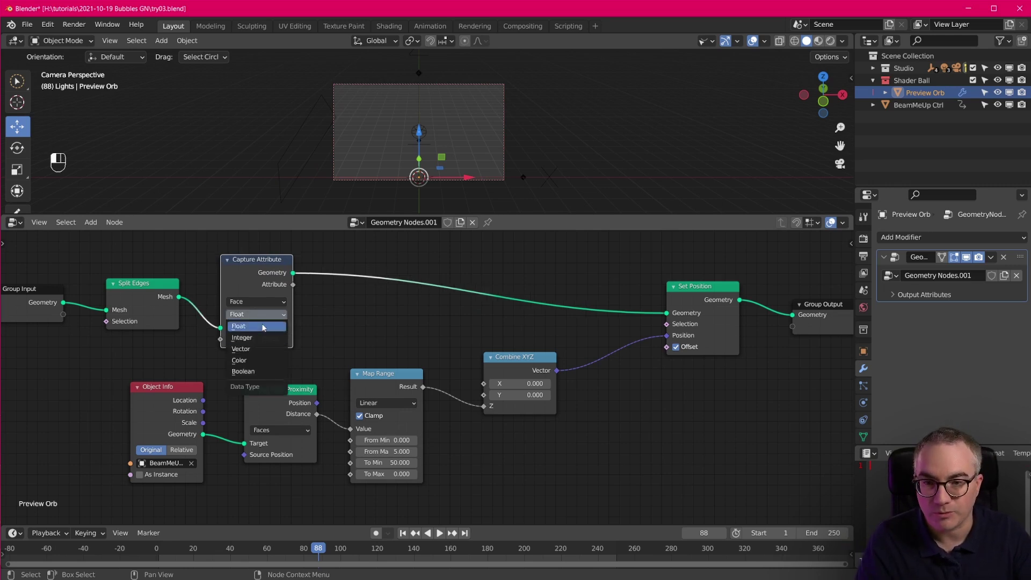
click(259, 350)
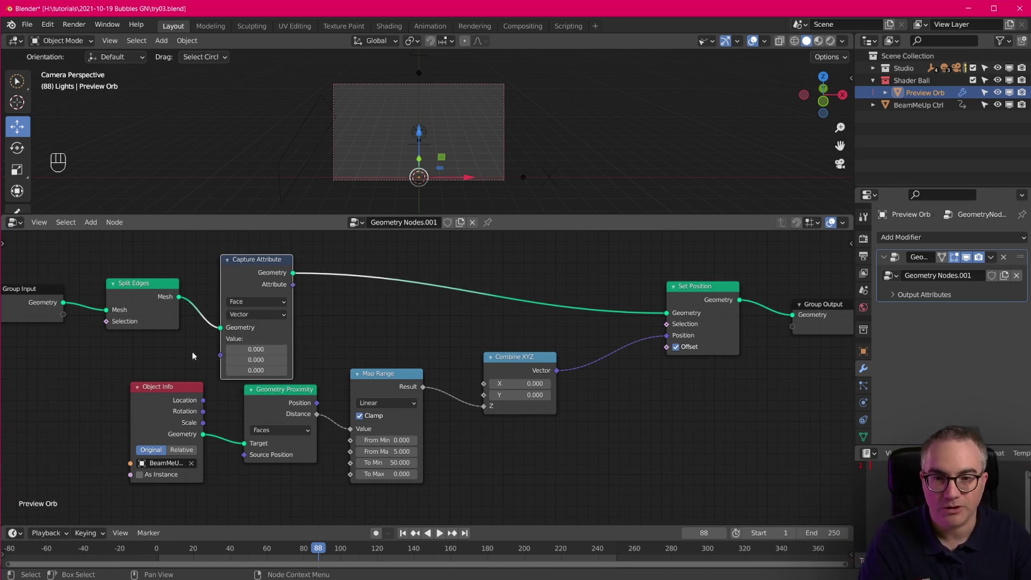
- Add a Position node below Split Edges and connect its output to Capture Attribute's Value
key(shift+a)
mouse_move(149, 356)
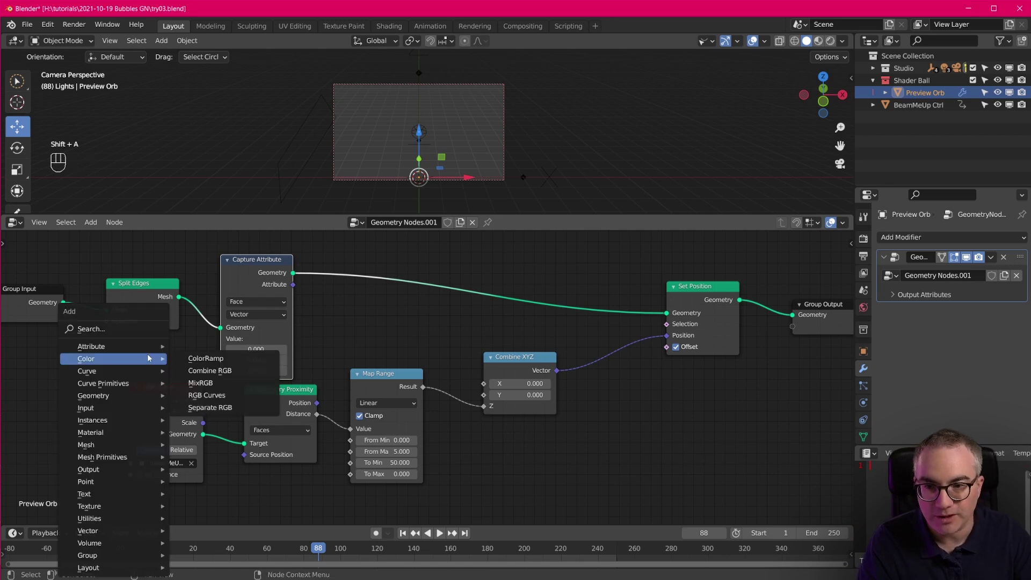
mouse_move(143, 408)
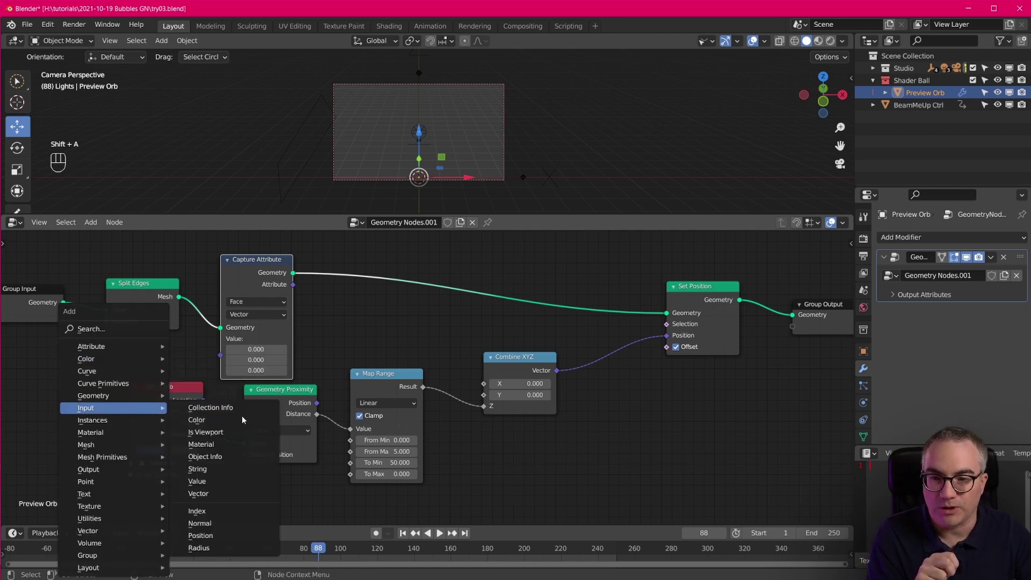
click(226, 528)
click(212, 359)
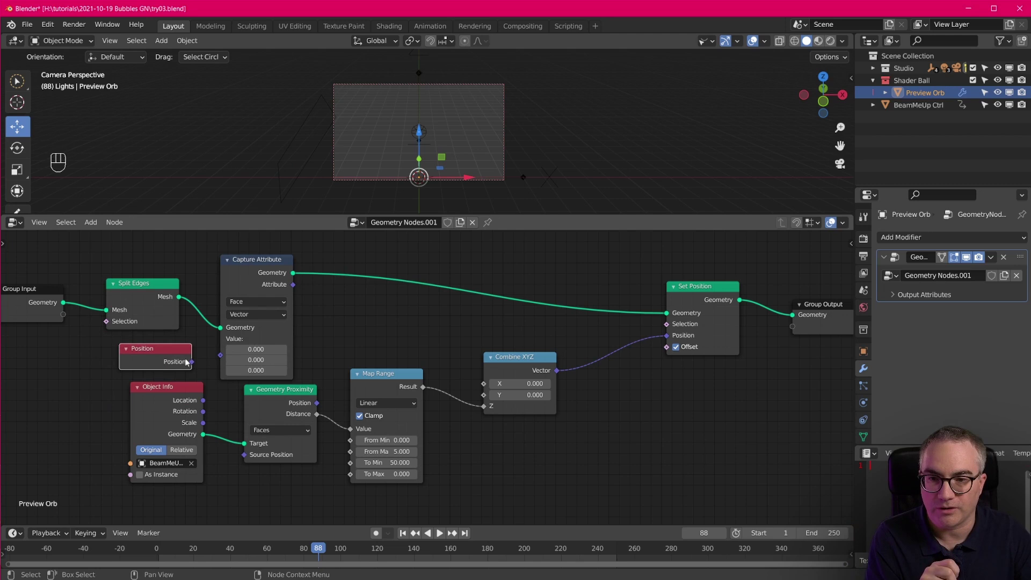
drag(192, 361, 221, 339)
- Tidy the layout of the Capture Attribute, Position and Split Edges nodes
drag(264, 275, 286, 271)
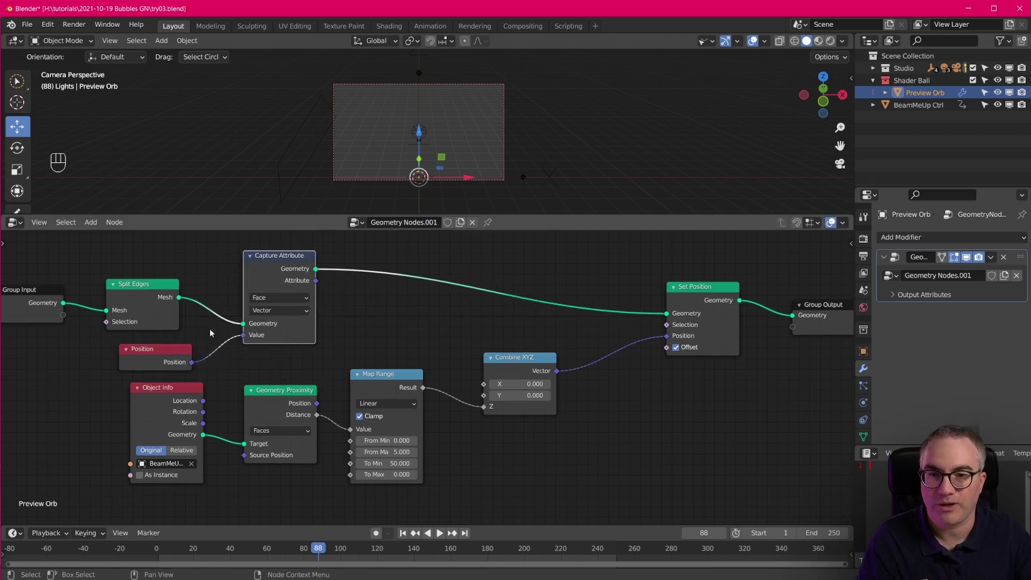
drag(175, 357, 187, 354)
drag(158, 284, 182, 280)
drag(279, 255, 272, 256)
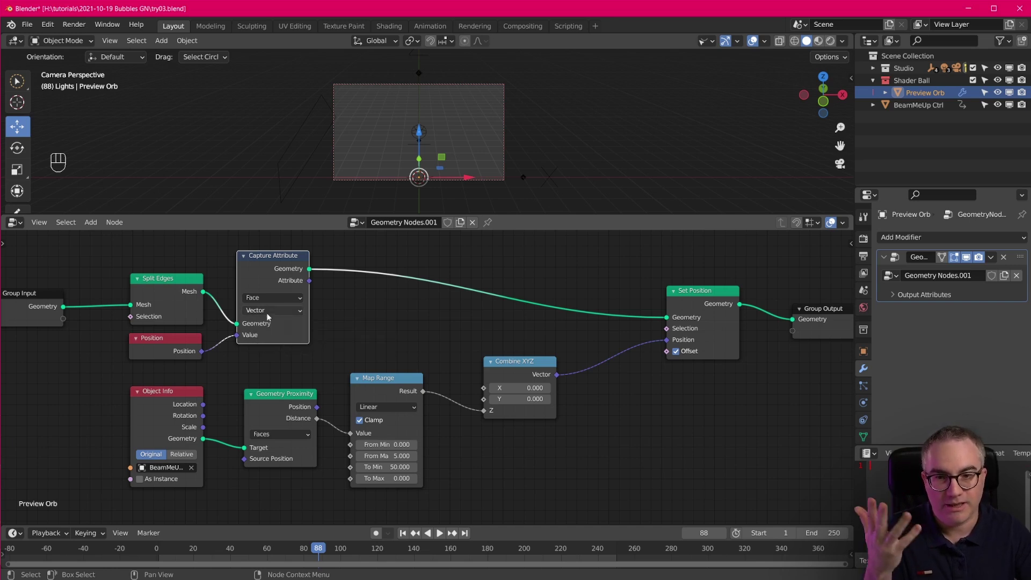
drag(275, 264, 275, 267)
drag(172, 284, 173, 278)
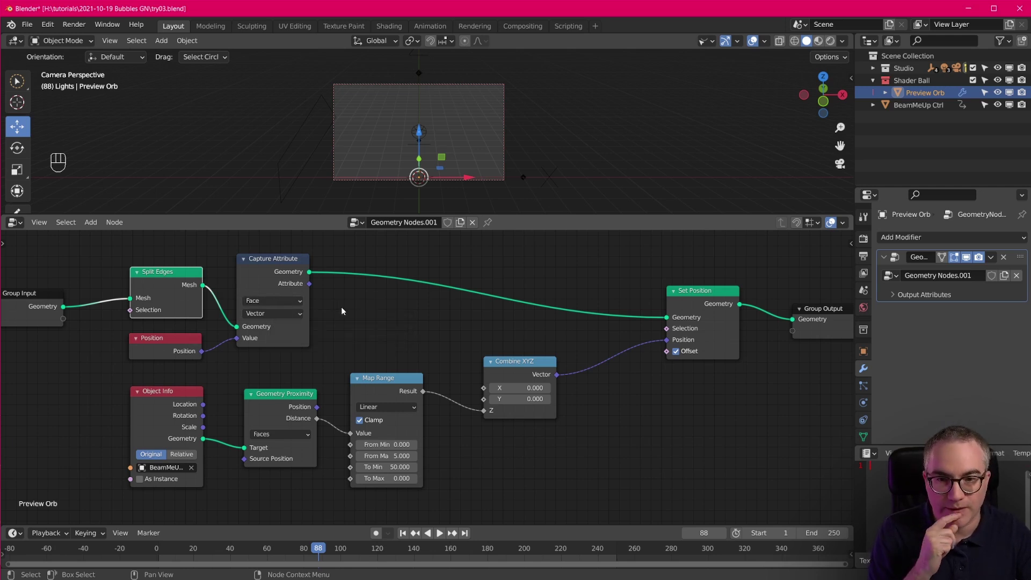
- Insert a Vector Math node set to Multiply between Combine XYZ and Set Position
drag(531, 370, 499, 370)
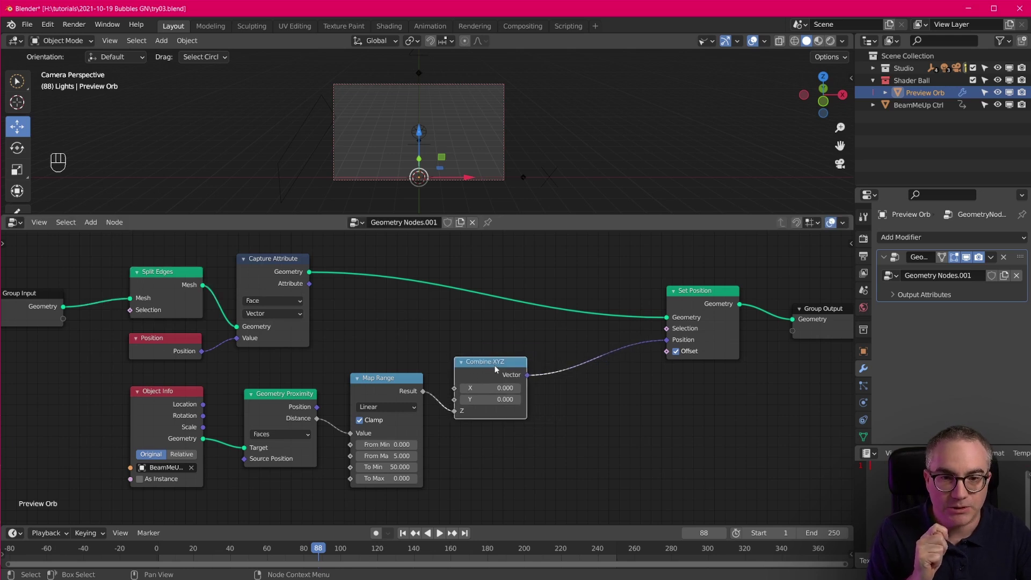
drag(310, 283, 527, 323)
key(shift+a)
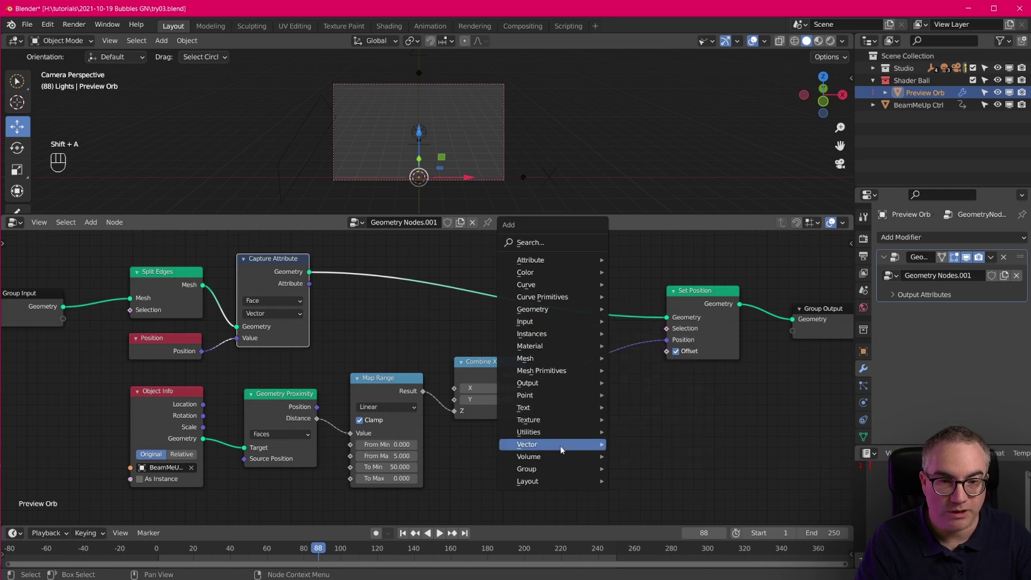
mouse_move(595, 446)
click(650, 481)
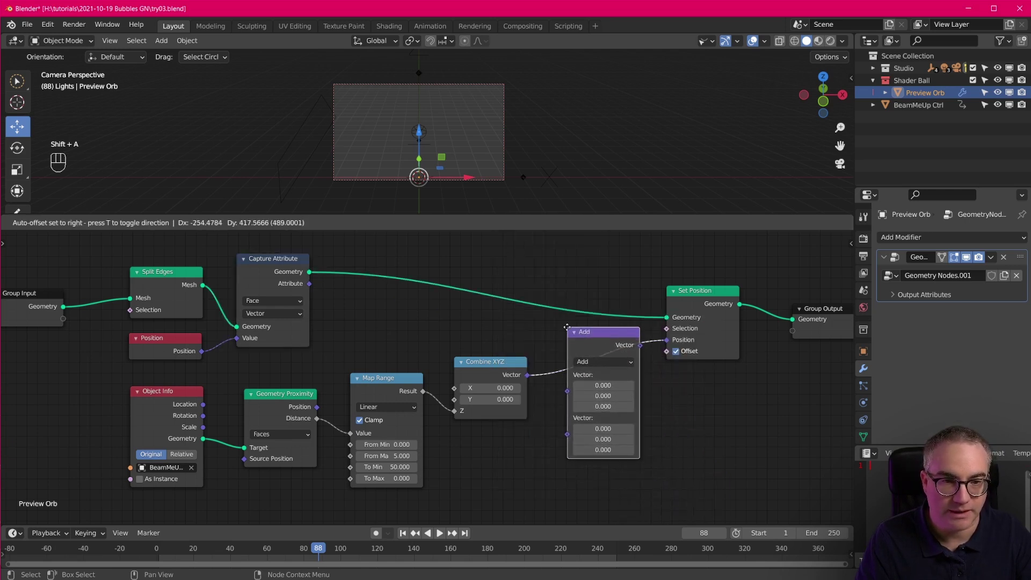
click(594, 372)
click(596, 362)
click(572, 384)
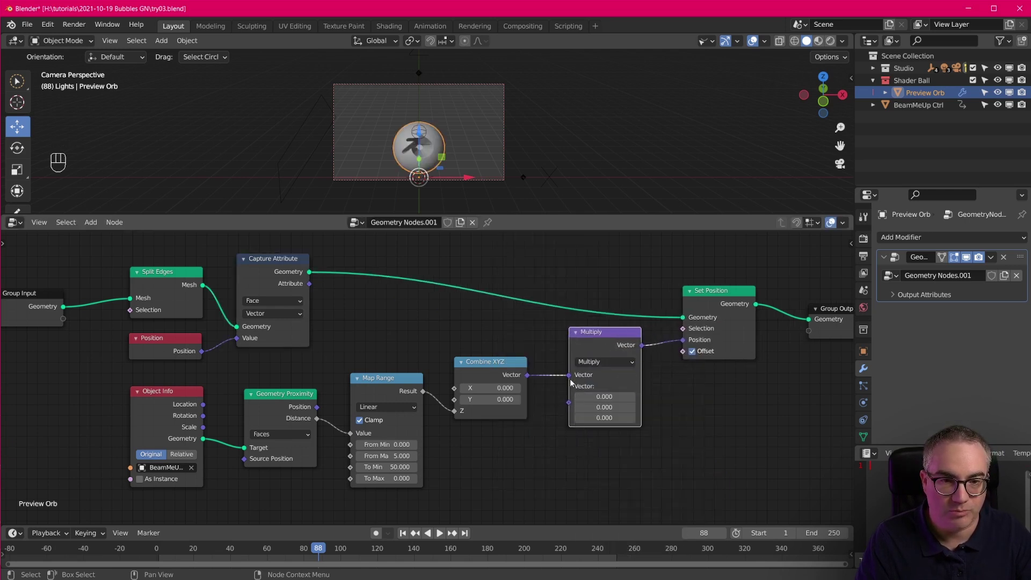
- Connect Capture Attribute's Attribute to Multiply's first Vector, with Combine XYZ feeding the second, and space out the two vector nodes
drag(570, 380, 313, 285)
drag(629, 342, 641, 340)
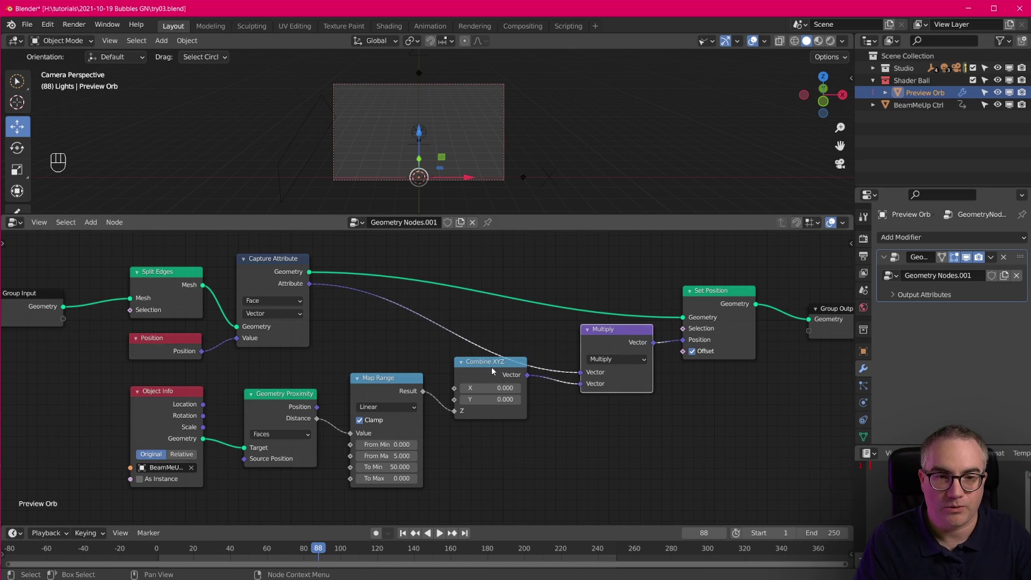
drag(488, 375, 484, 415)
key(Home)
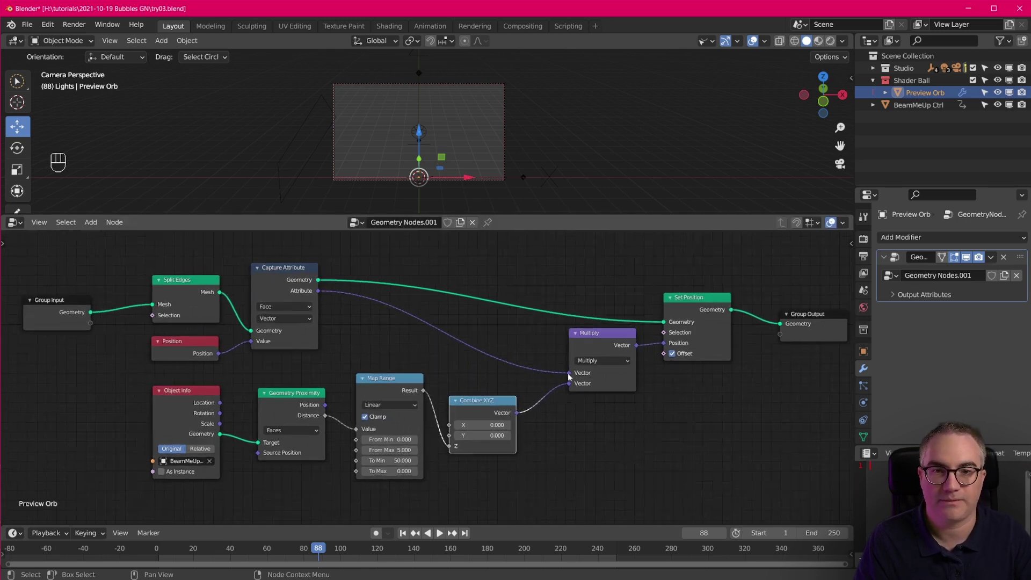
- Switch the Object Info node to Relative and move the timeline to frame 53
click(314, 549)
mouse_move(314, 548)
mouse_down()
mouse_move(172, 548)
mouse_move(309, 549)
mouse_up()
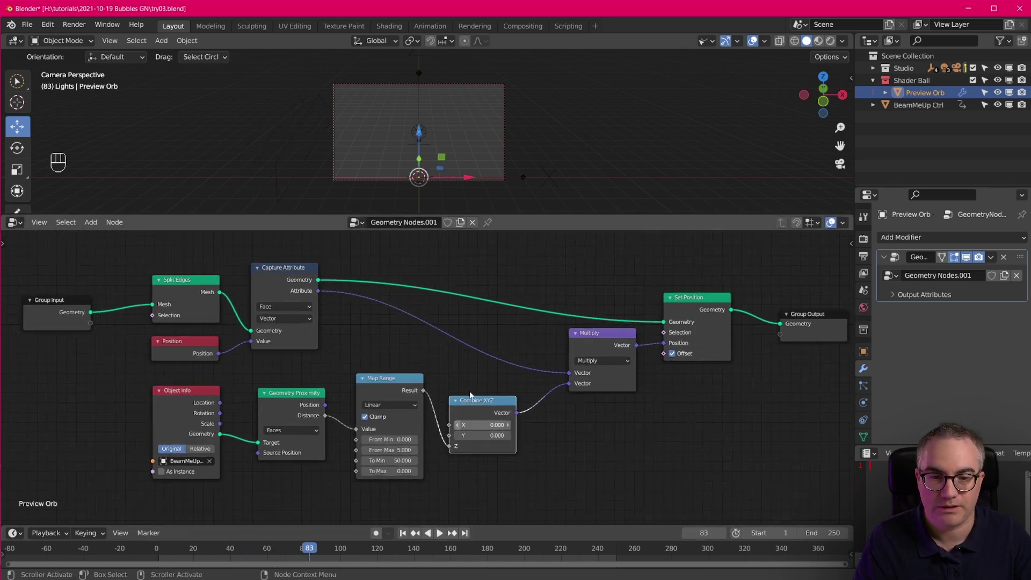
click(202, 452)
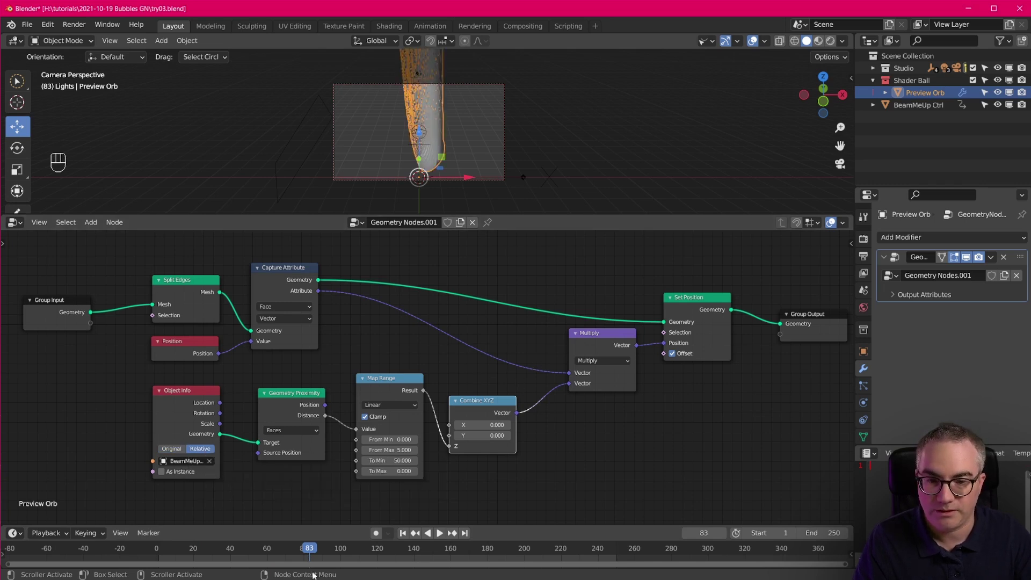
drag(309, 549, 254, 548)
scroll(437, 141, up, 2)
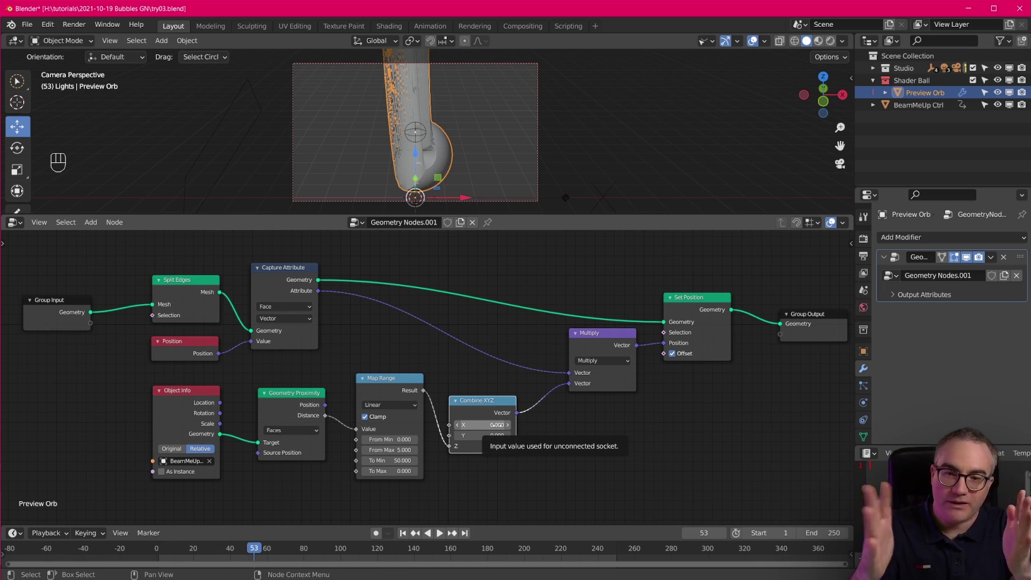
- Connect Capture Attribute's Attribute output to the Source Position of the Geometry Proximity node
drag(298, 391, 300, 395)
key(Escape)
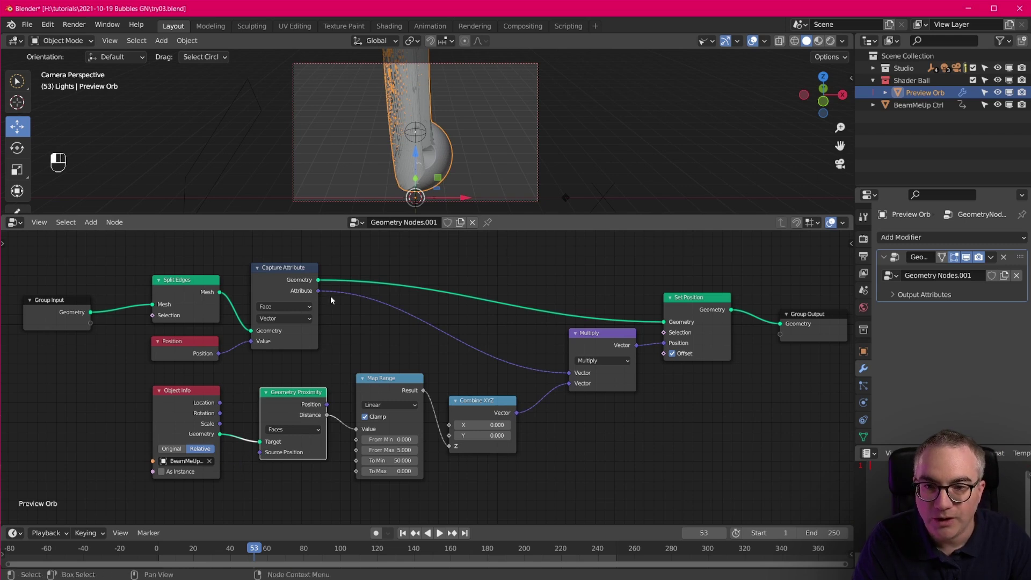
drag(319, 291, 263, 454)
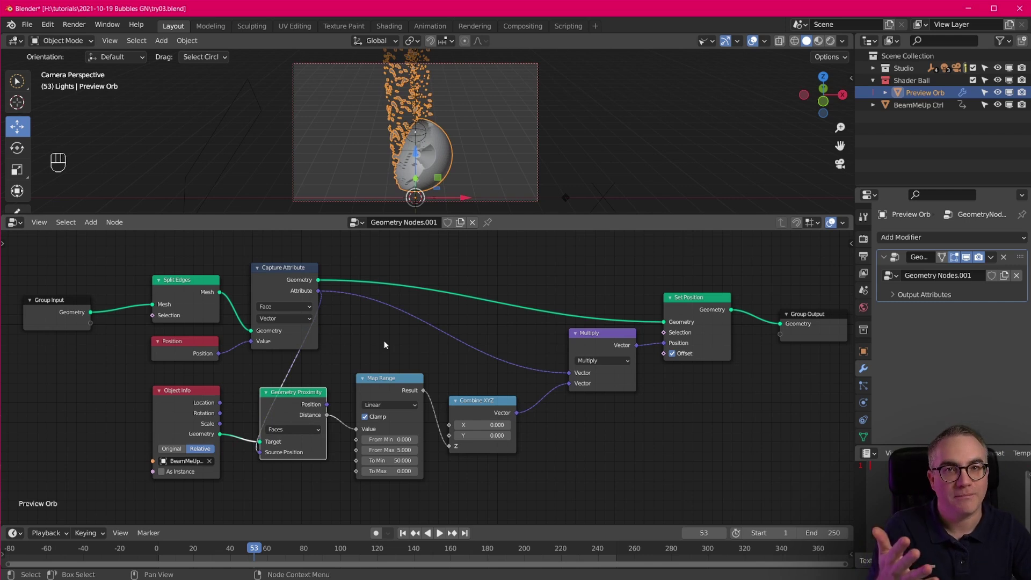
- Move the Group Input, Split Edges, Position and Capture Attribute nodes further away from Set Position to space out the node tree
click(687, 305)
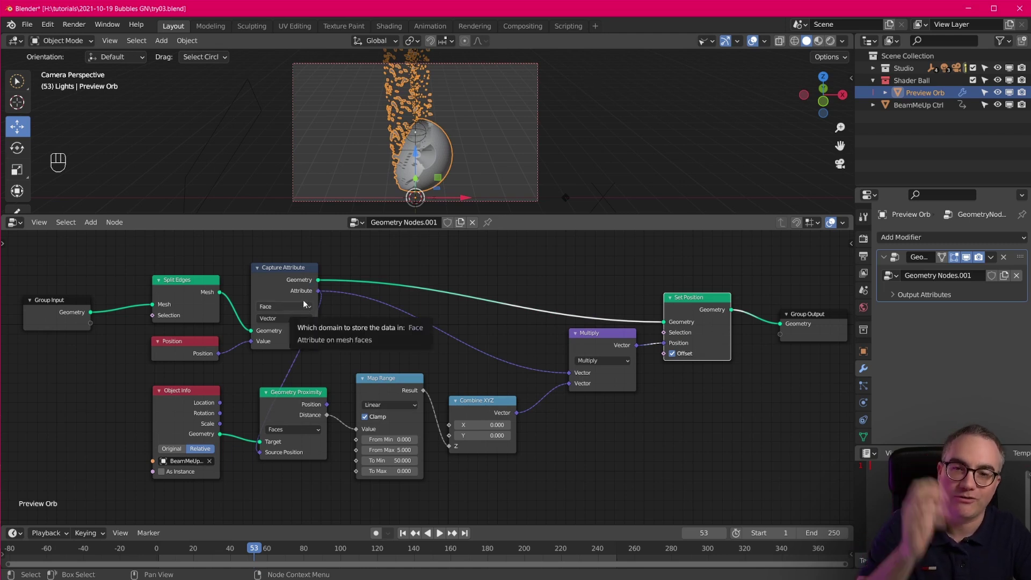
drag(83, 253, 311, 360)
key(g)
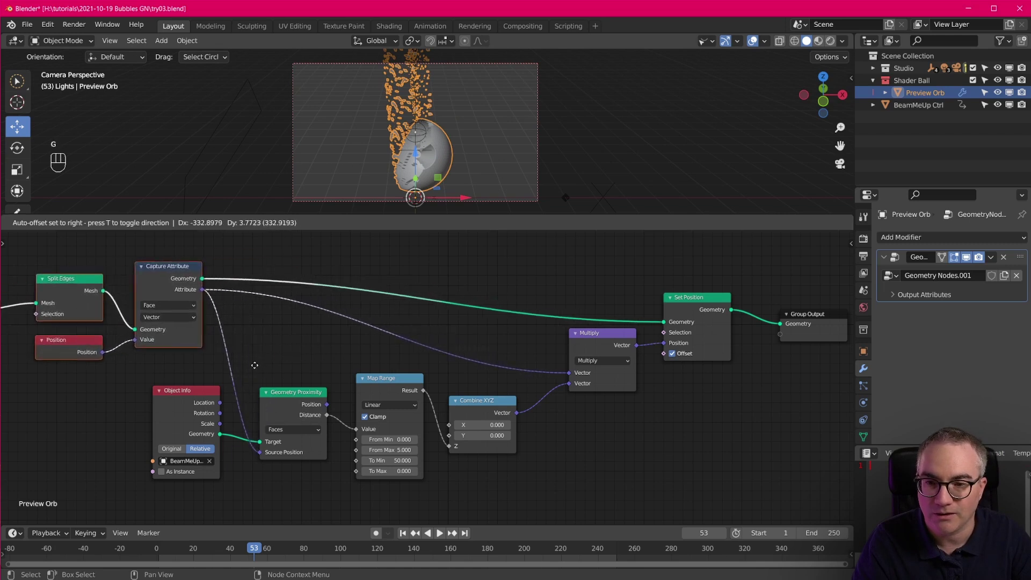
click(344, 364)
scroll(426, 375, down, 2)
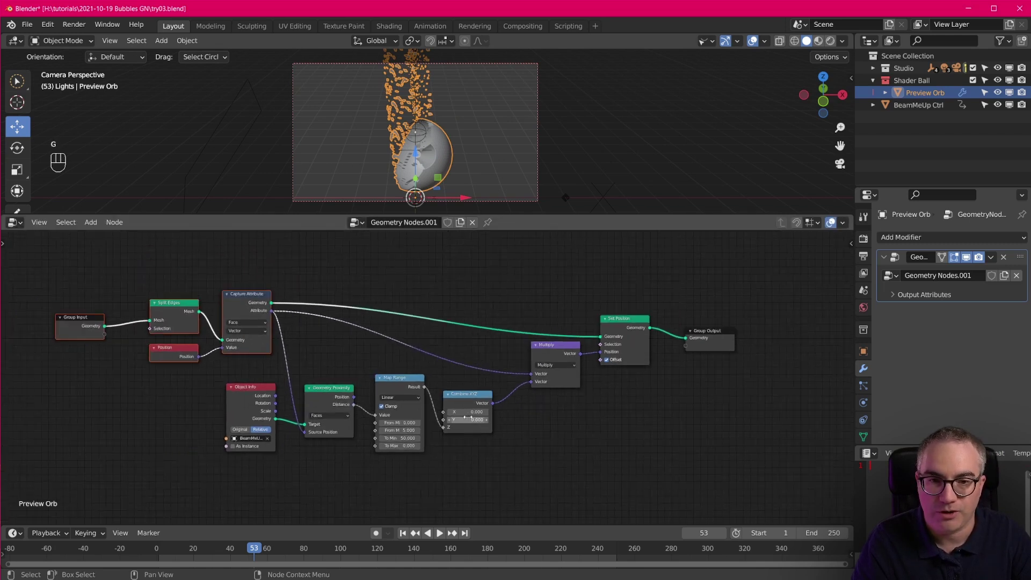
scroll(488, 431, up, 2)
middle_drag(488, 432, 609, 441)
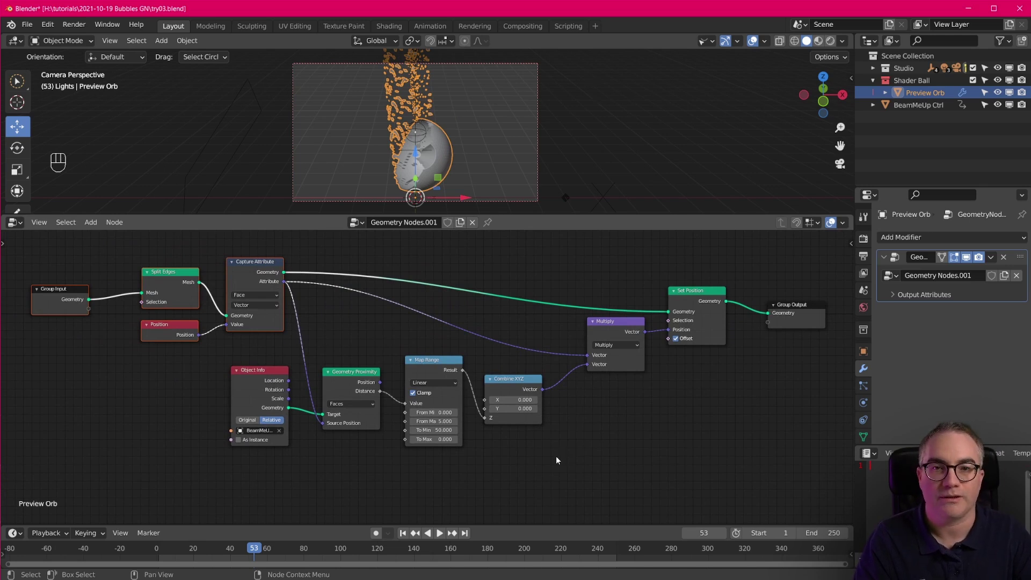
- Play the animation and scrub between about frames 38 and 62 to examine the beaming effect, stopping at frame 44
key(space)
click(217, 554)
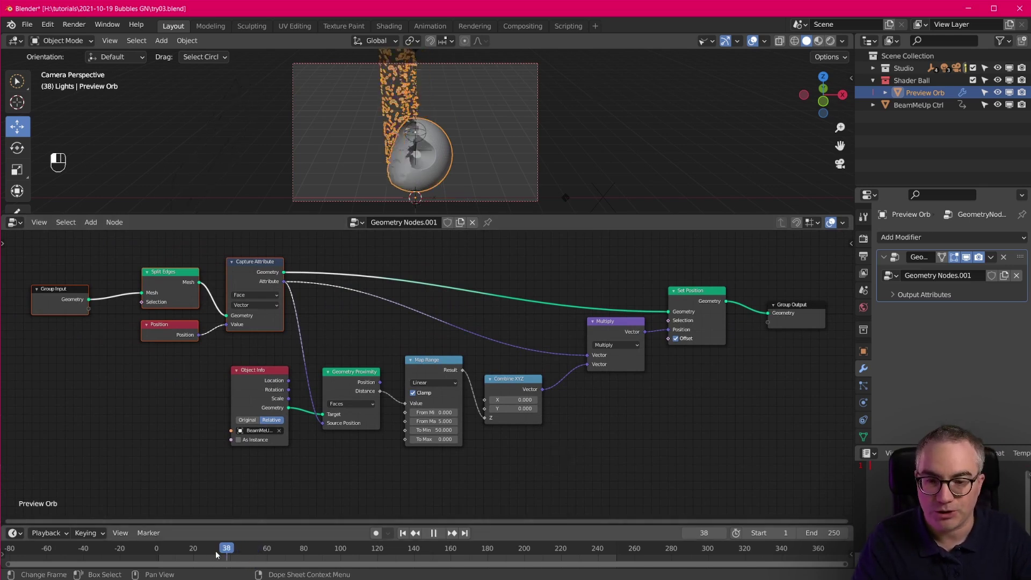
drag(217, 553, 269, 561)
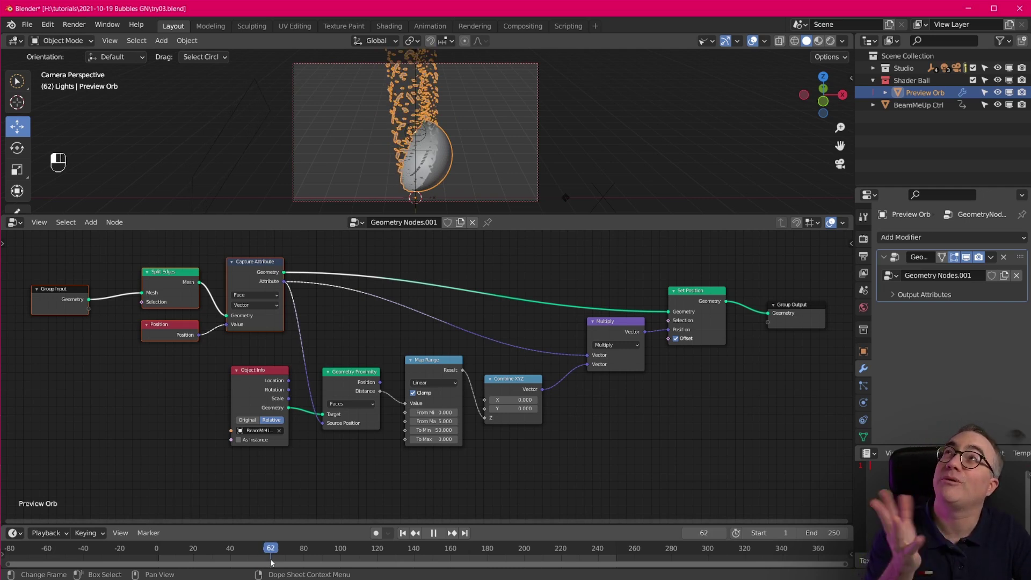
drag(270, 558, 237, 558)
key(space)
scroll(480, 321, up, 1)
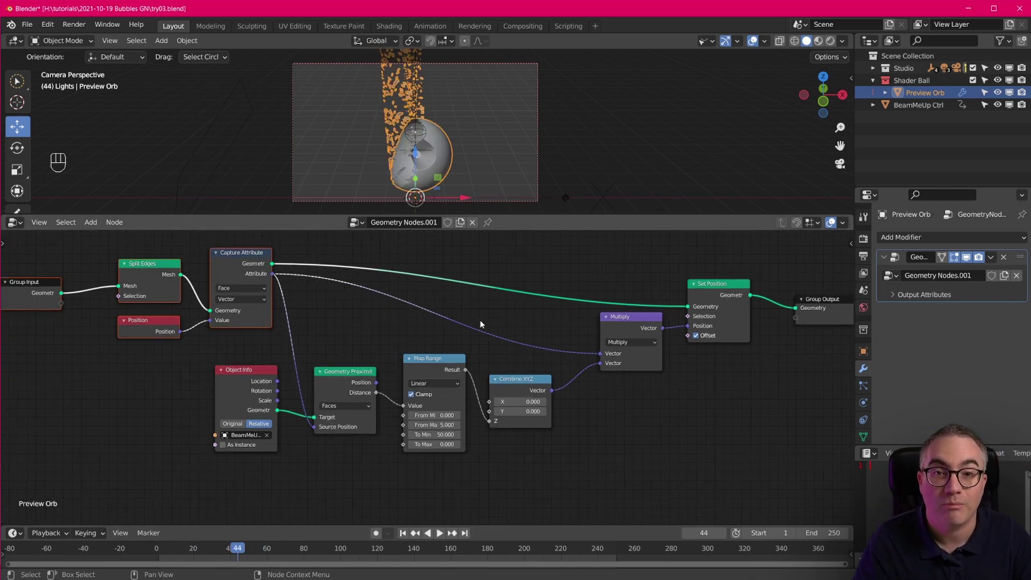
scroll(479, 321, down, 1)
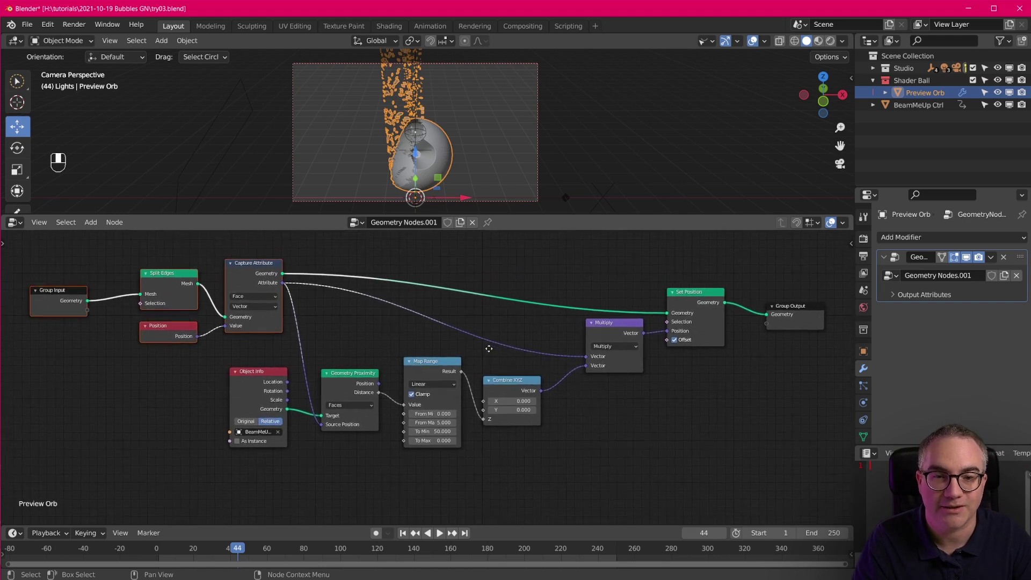
scroll(472, 374, up, 1)
- Add a Random Value node and place it directly below the Map Range node
drag(522, 403, 526, 395)
middle_drag(482, 459, 479, 441)
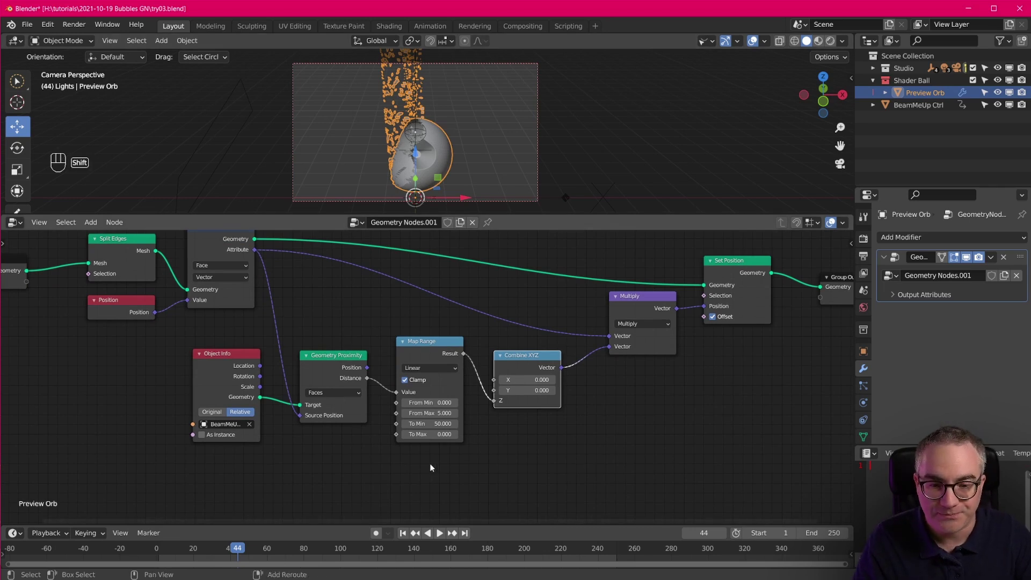
key(shift+a)
mouse_move(419, 456)
click(481, 448)
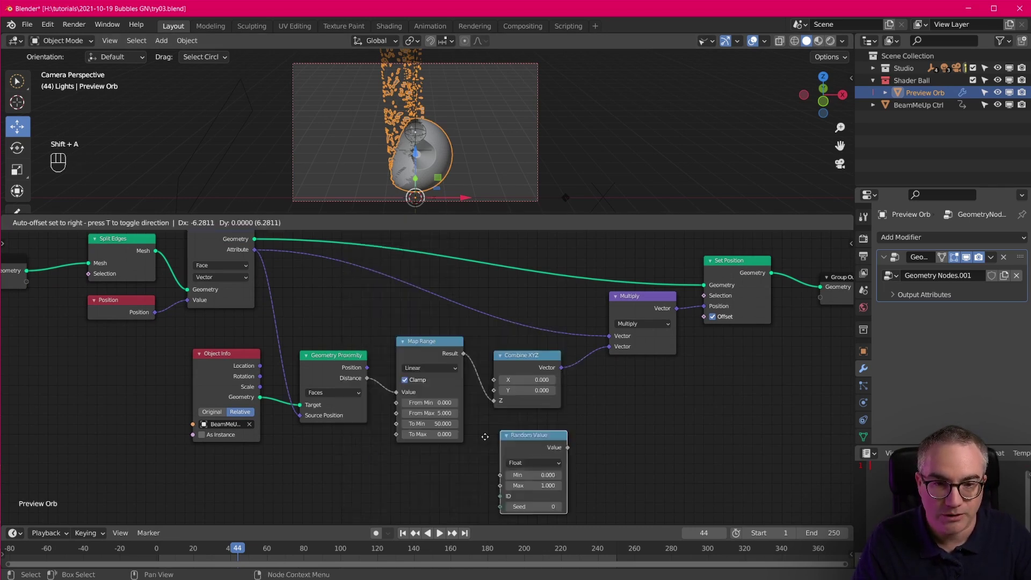
click(462, 472)
- Make room between Map Range and Combine XYZ, and add a Math node set to Add there
drag(536, 360, 575, 363)
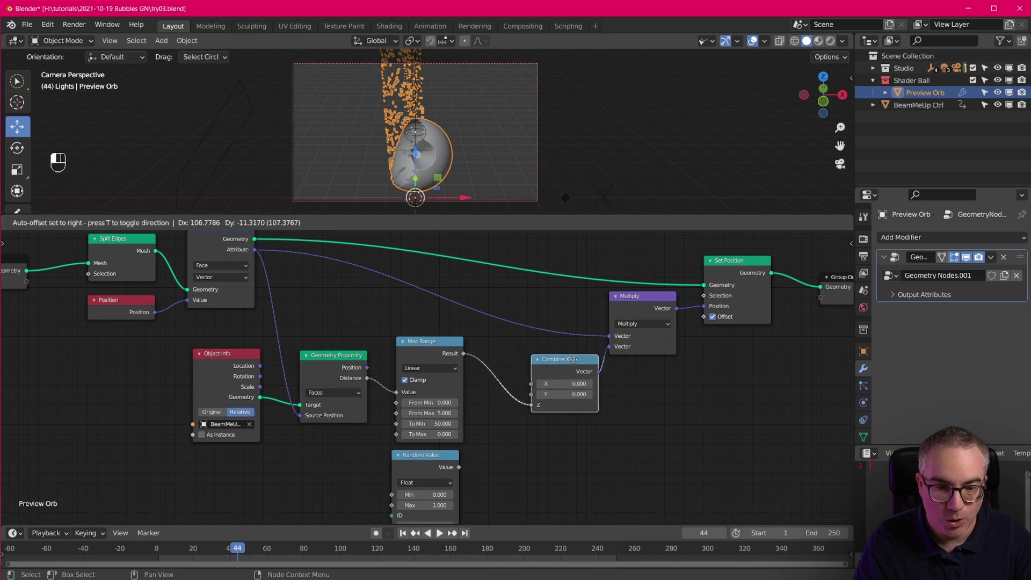
drag(443, 352, 435, 351)
key(shift+a)
mouse_move(551, 443)
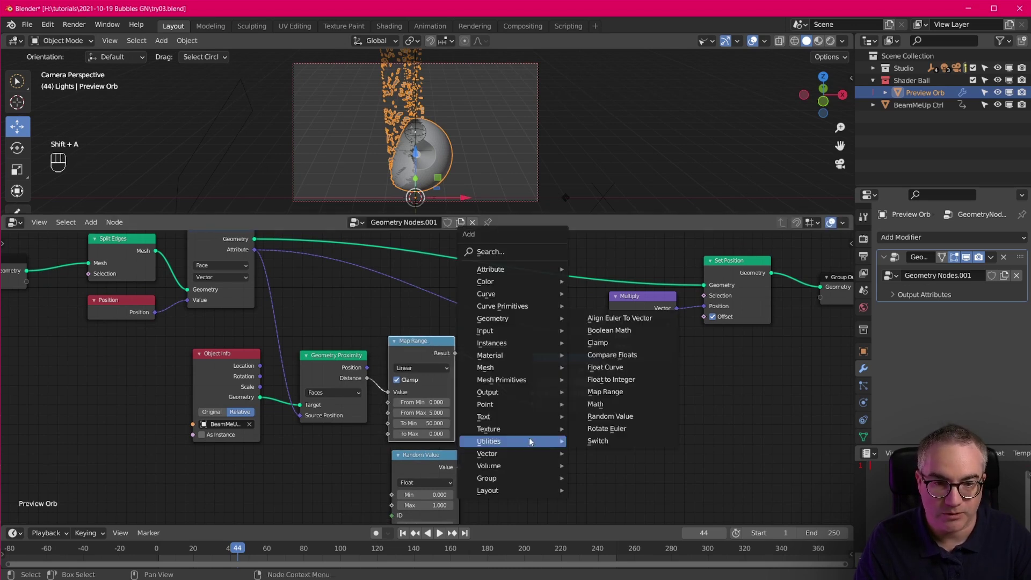
click(609, 408)
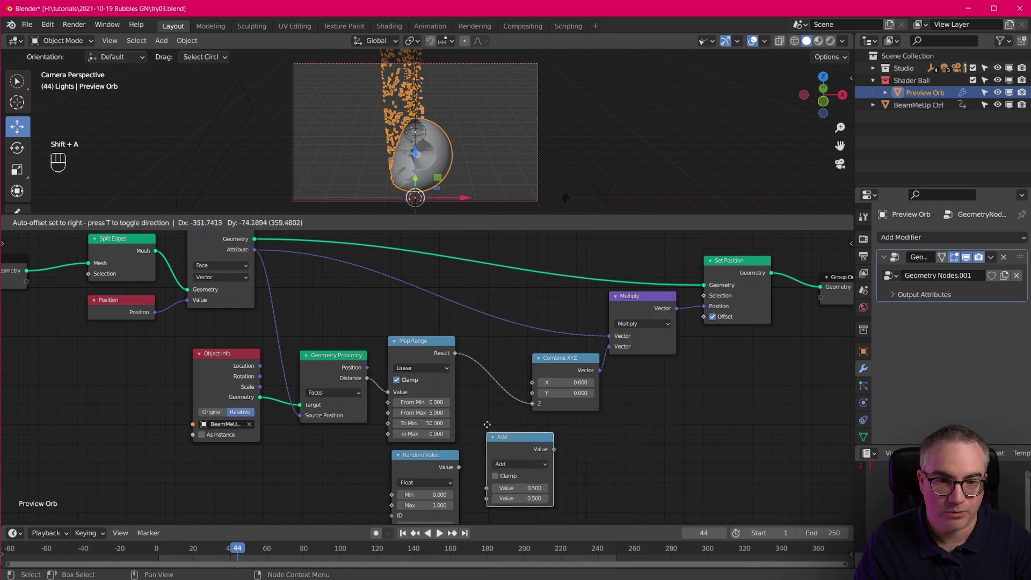
click(510, 435)
- Connect the Map Range Result and the Random Value output to Add's two inputs, and set the random Min to 0.2
drag(455, 353, 458, 467)
click(417, 496)
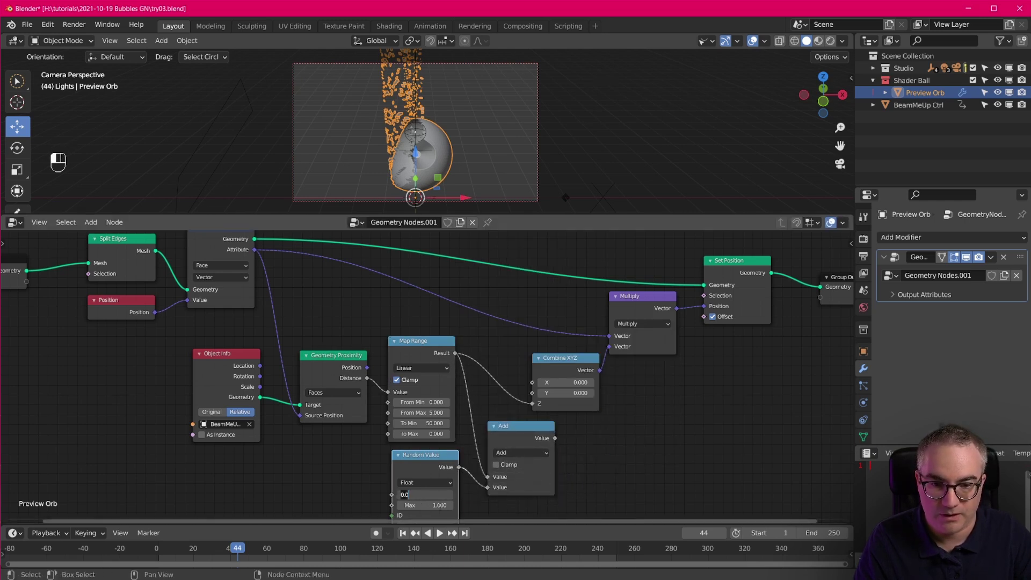
text(0.2)
key(Return)
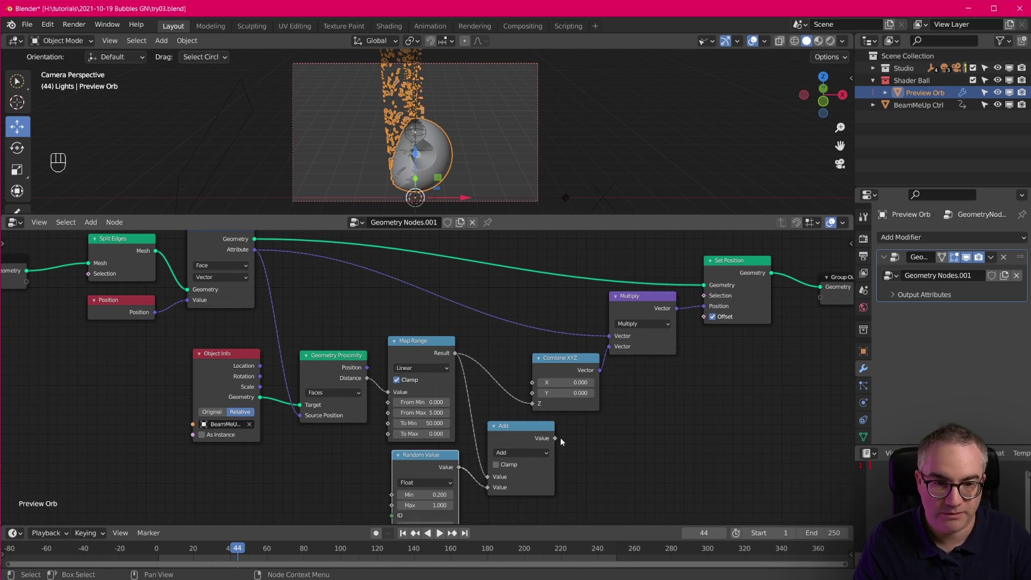
- Connect Add's output to Combine XYZ's Z, and rearrange Add and the nodes after it into a cleaner layout
drag(554, 438, 532, 404)
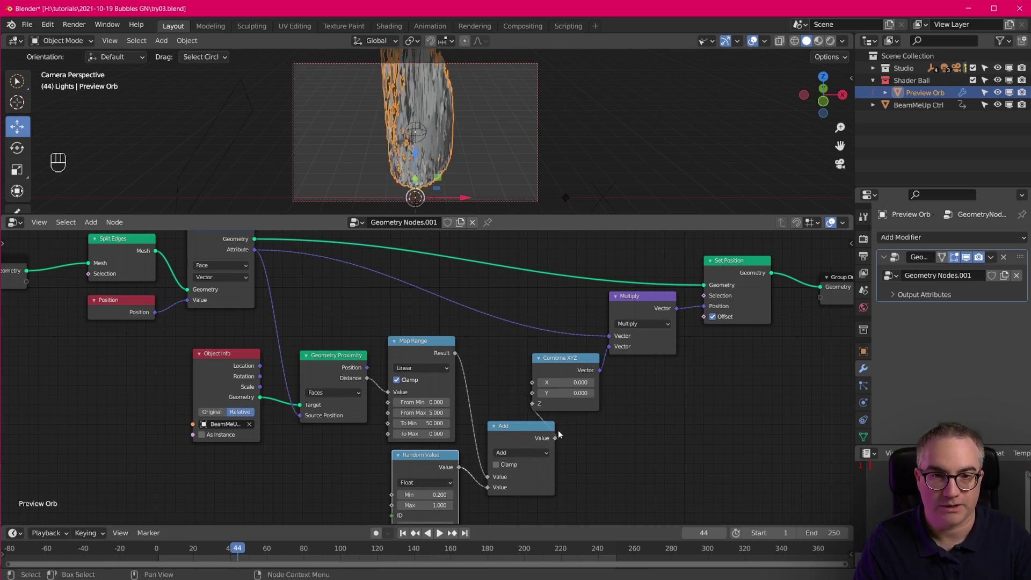
key(Home)
drag(529, 290, 728, 417)
key(g)
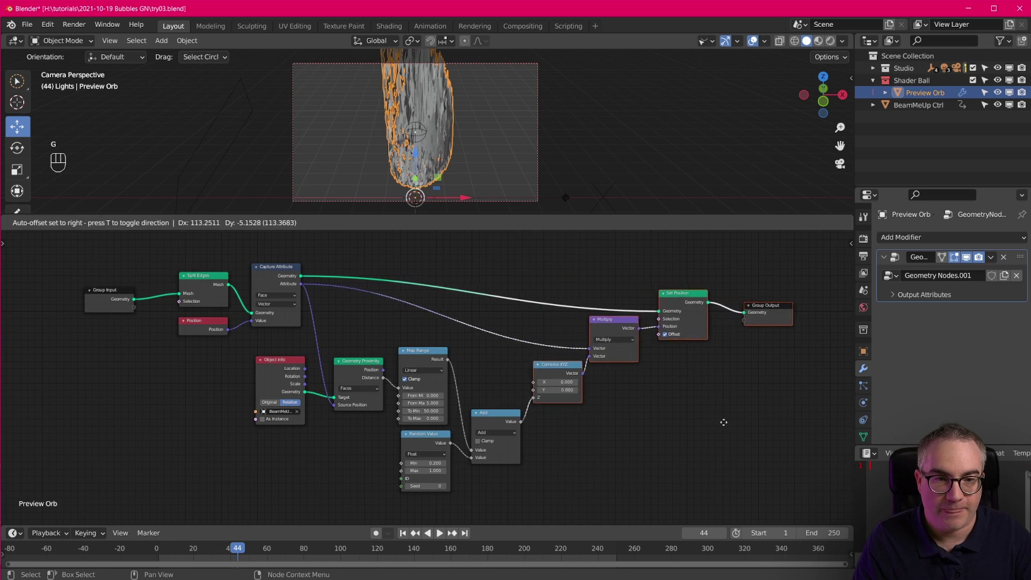
click(736, 424)
drag(494, 413, 494, 382)
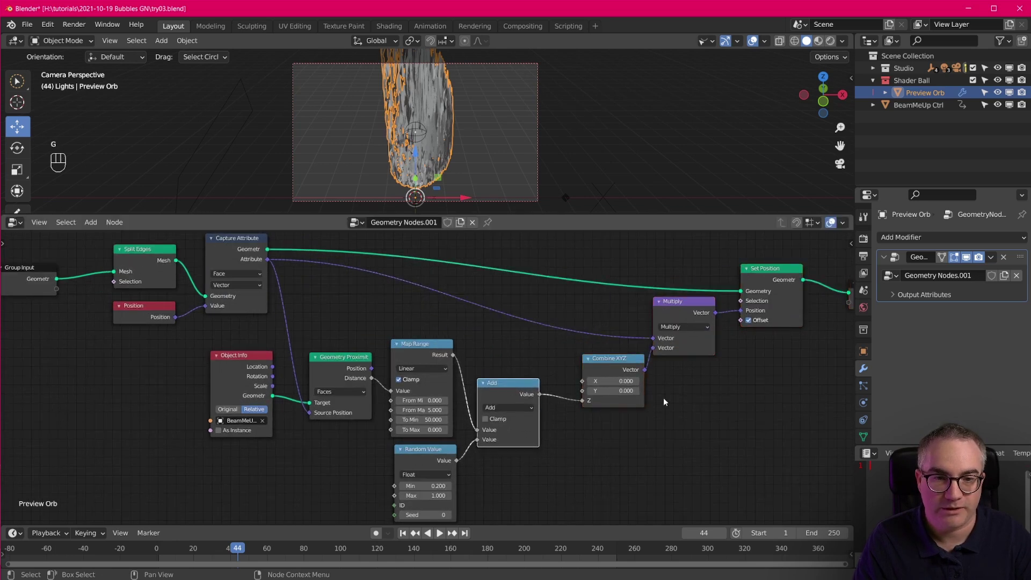
scroll(663, 397, up, 3)
scroll(646, 394, down, 2)
scroll(401, 86, up, 3)
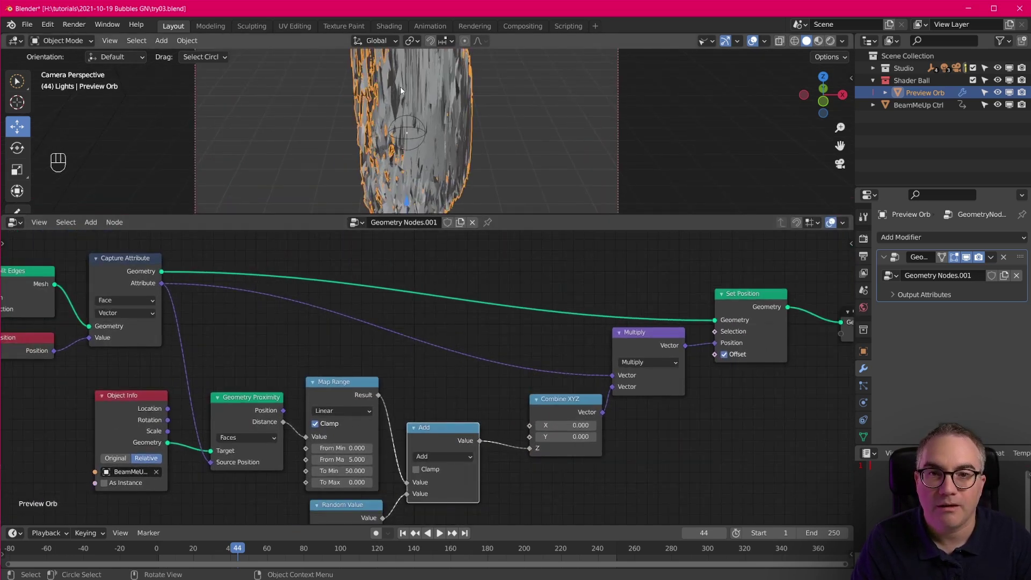
scroll(416, 111, down, 2)
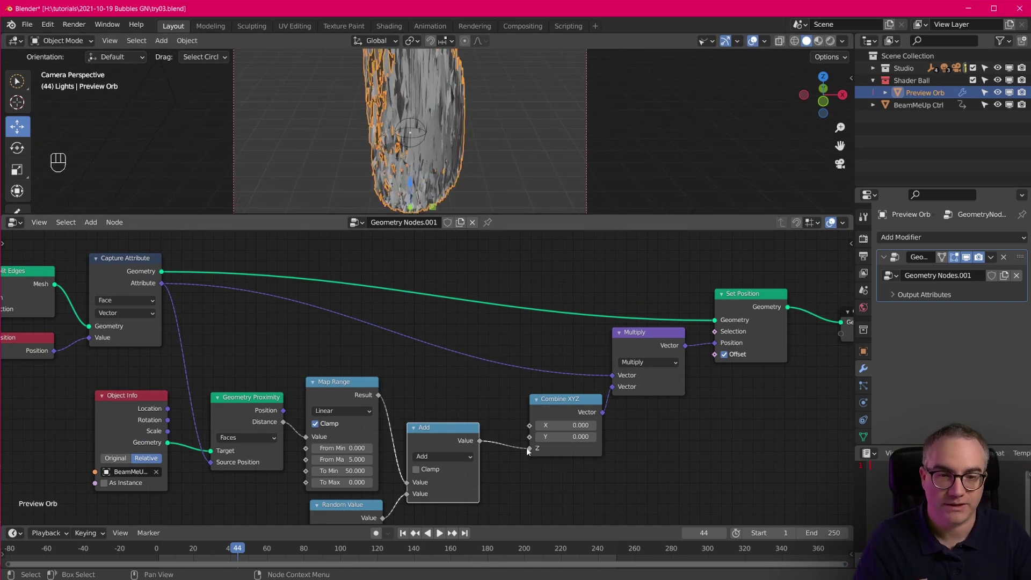
- Detach Combine XYZ from Add and Multiply, try 3.8 for all of Multiply's second vector components, and reset them to 0
drag(528, 448, 510, 467)
alt+drag(558, 398, 537, 409)
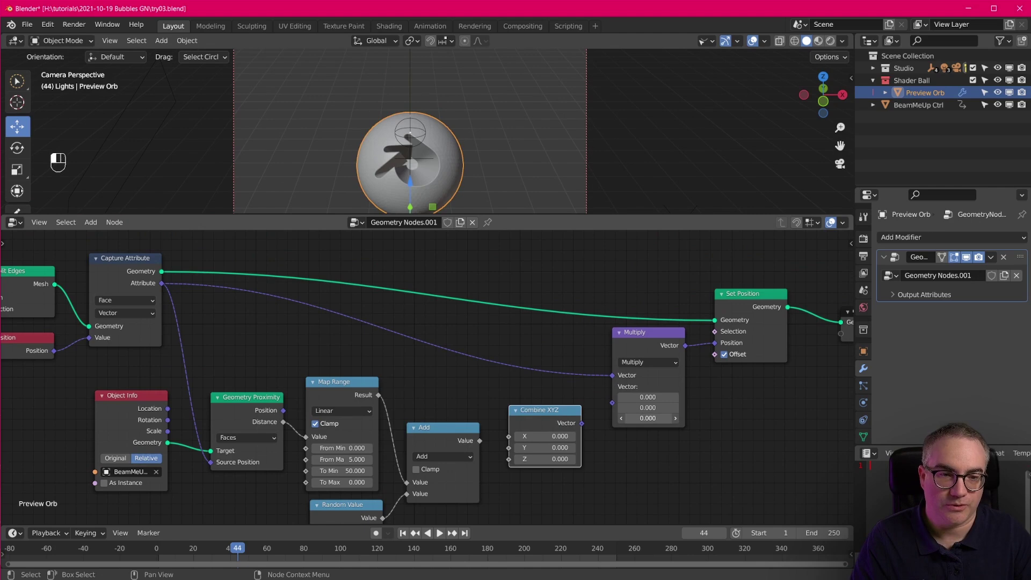
drag(647, 418, 680, 397)
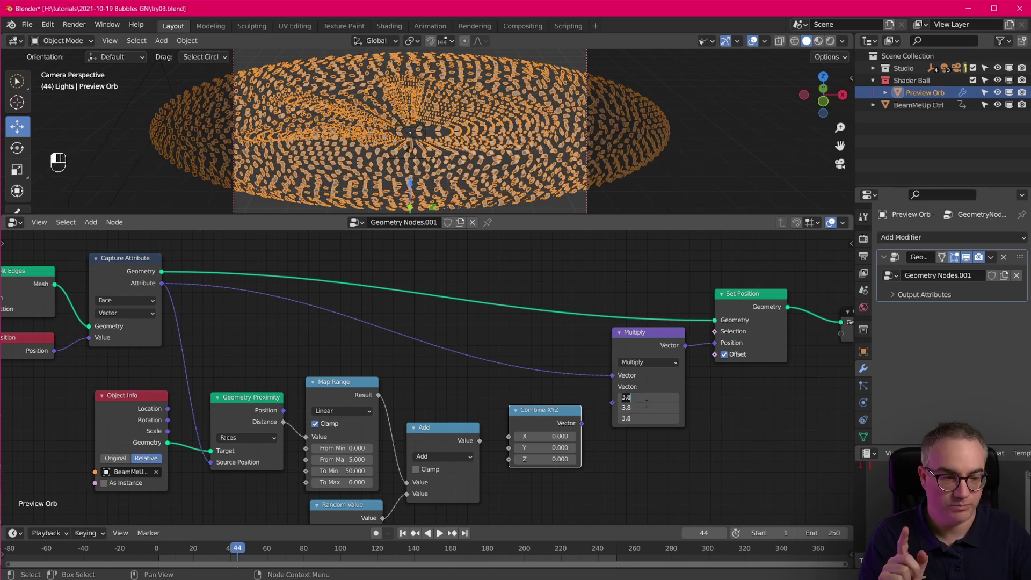
key(BackSpace)
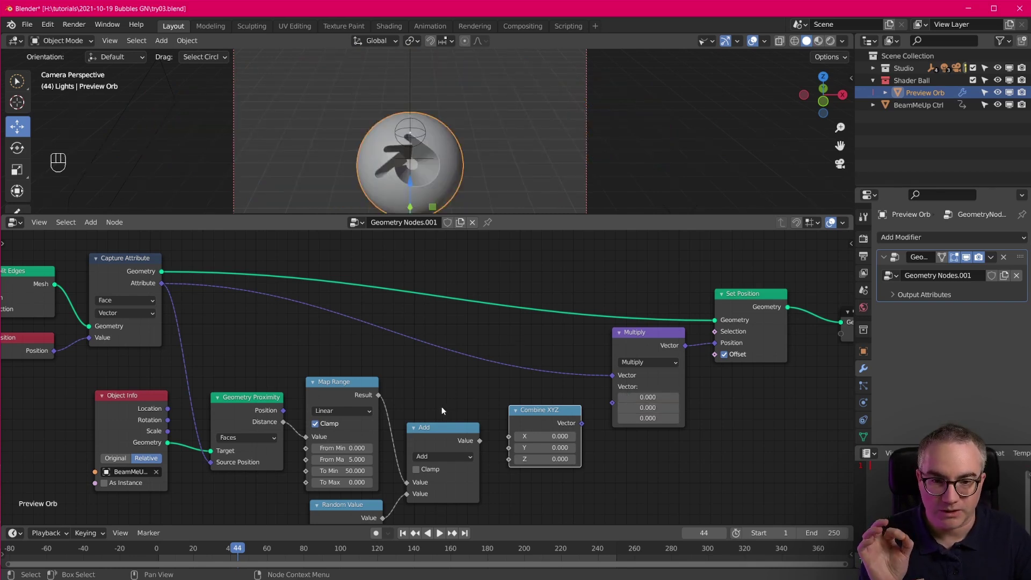
- Connect Map Range's Result directly to Combine XYZ's Z, reconnect its Vector to Multiply, and play the animation to frame 58
drag(379, 394, 509, 459)
drag(581, 423, 614, 402)
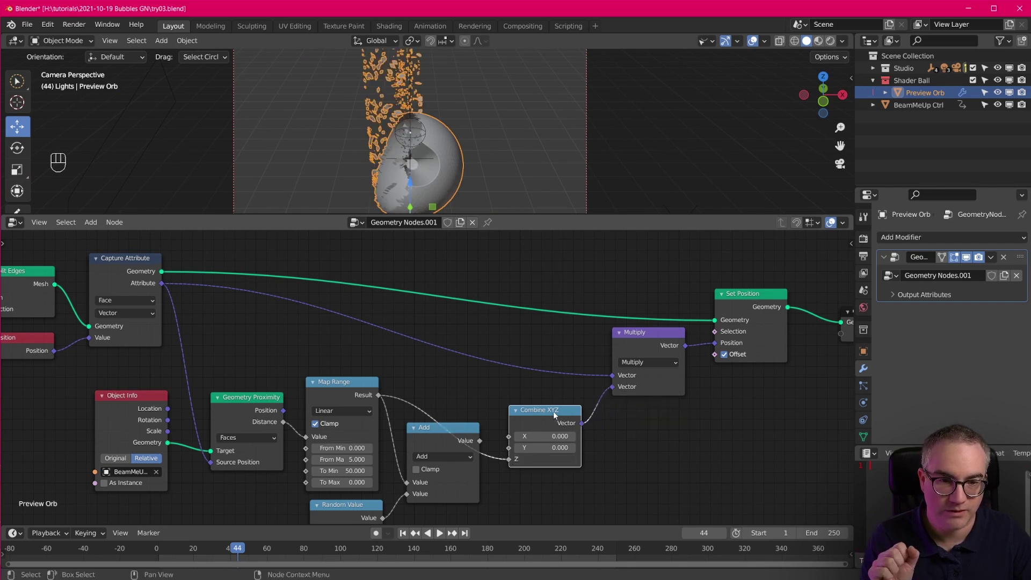
drag(553, 410, 559, 388)
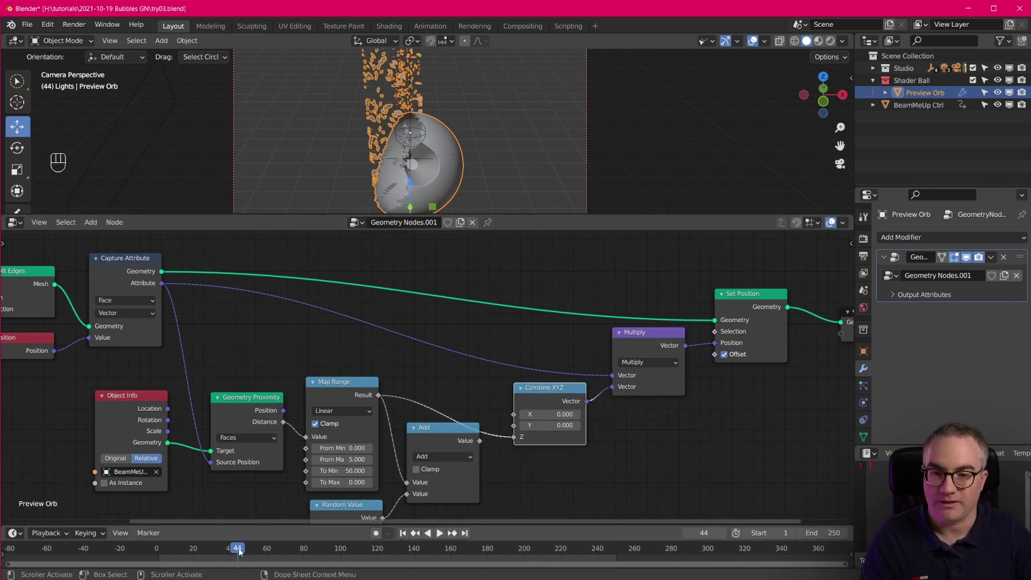
key(space)
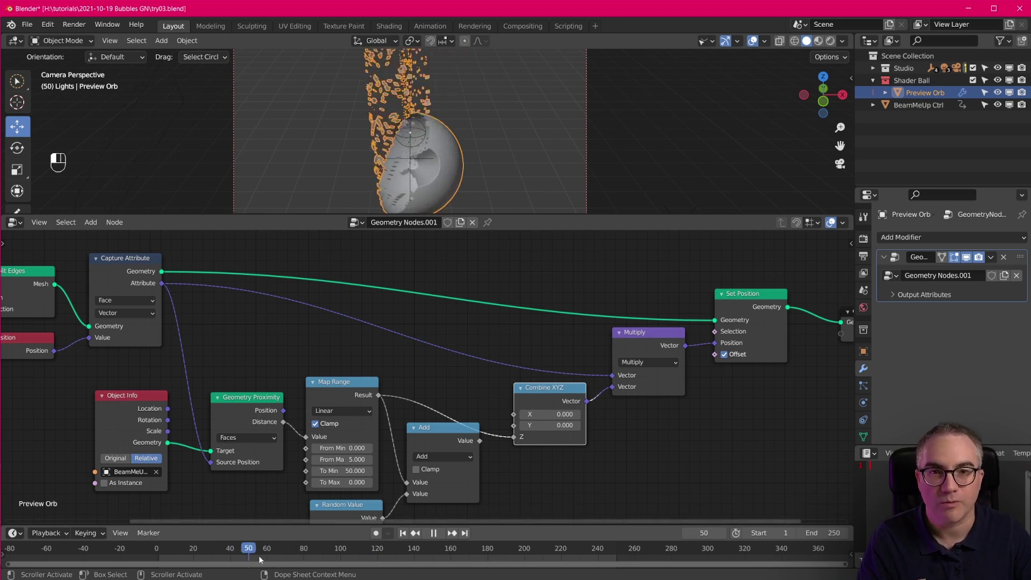
key(space)
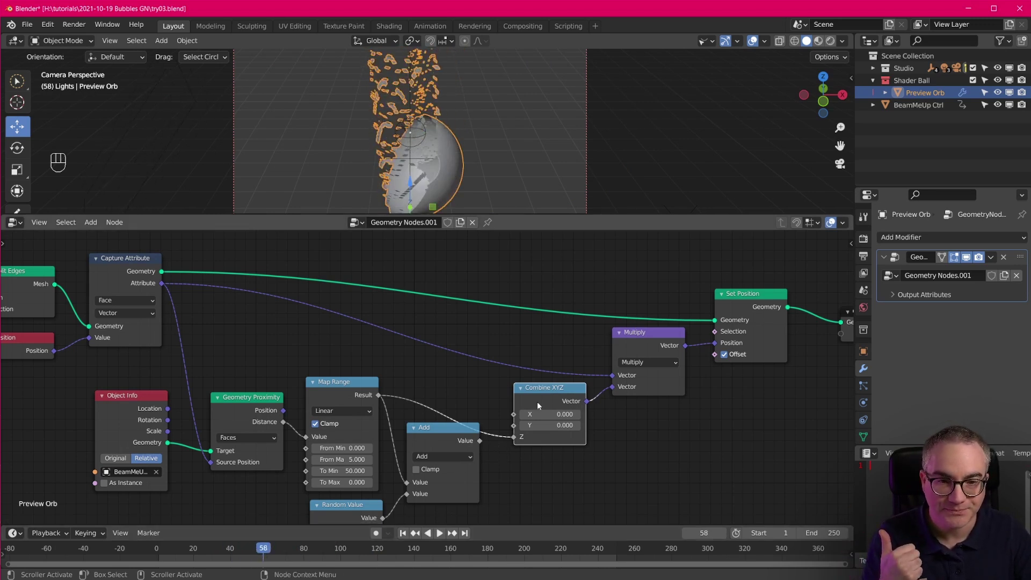
- Reposition Combine XYZ and Add slightly, and connect Add's output back into Combine XYZ's Z
drag(537, 401, 540, 399)
drag(458, 429, 461, 441)
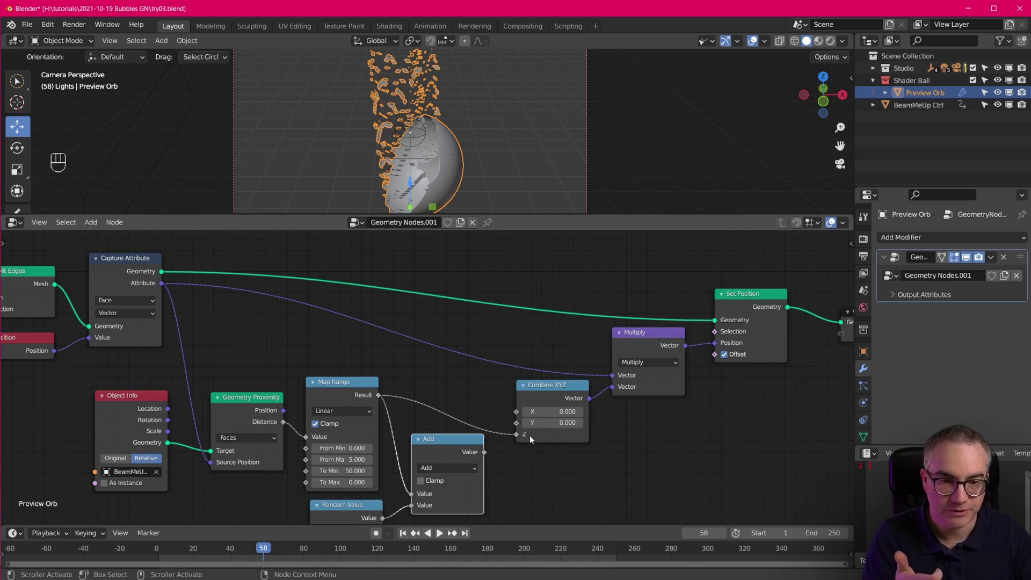
drag(487, 452, 519, 435)
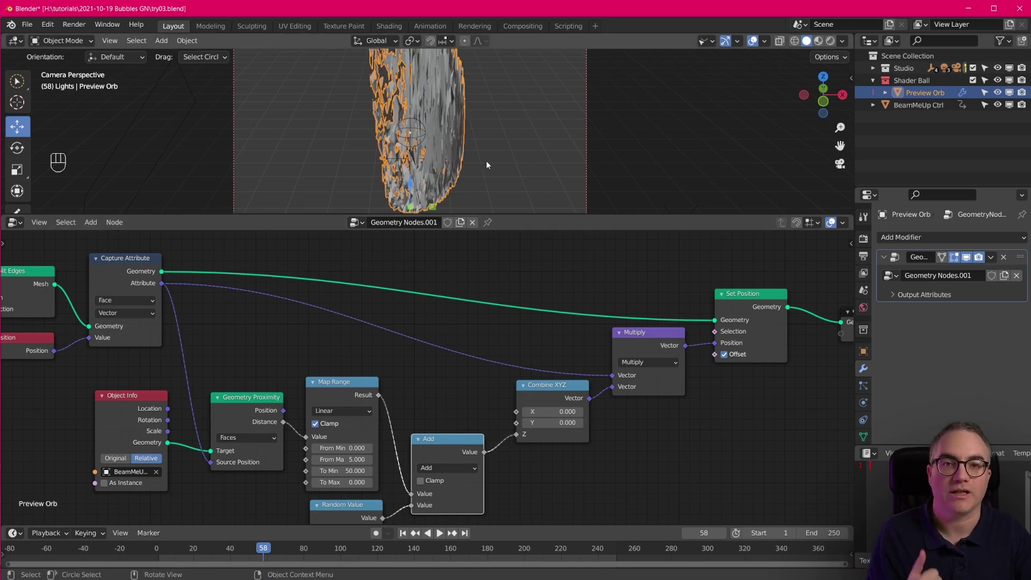
- Tidy the node tree by adjusting the positions of the Random Value, Set Position and Geometry Proximity nodes
scroll(497, 363, down, 3)
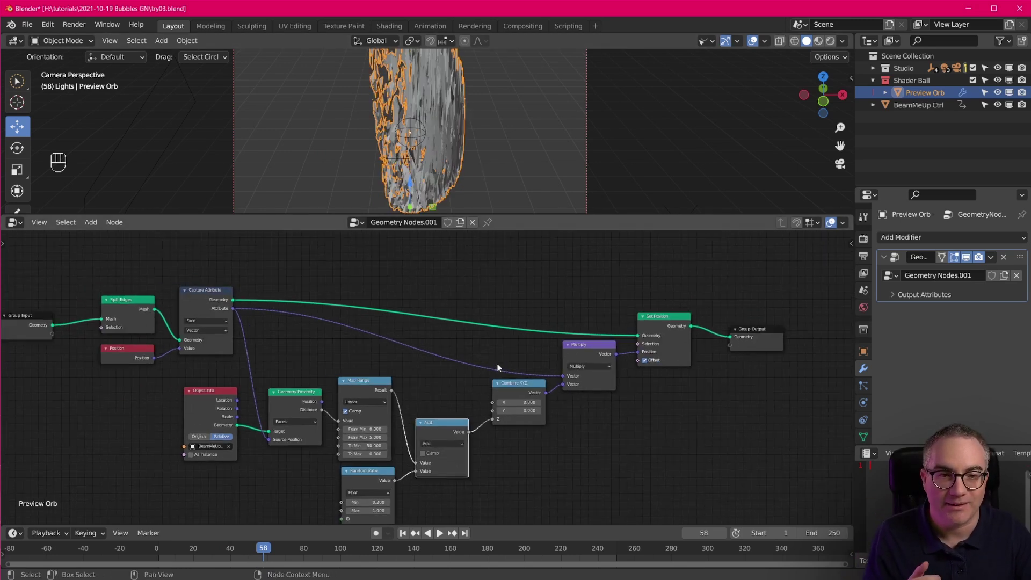
scroll(522, 360, up, 2)
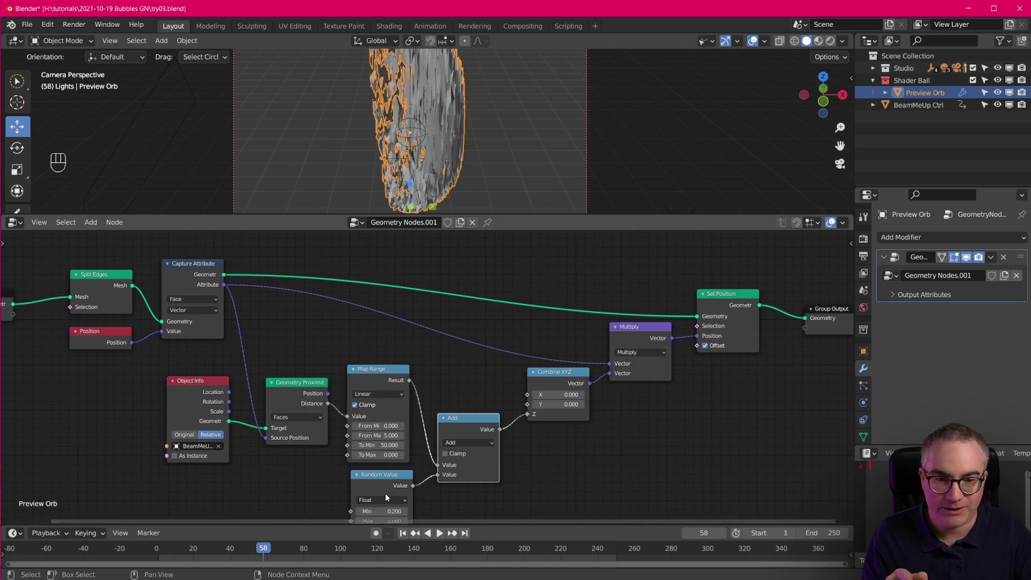
drag(375, 481, 370, 481)
scroll(431, 446, down, 1)
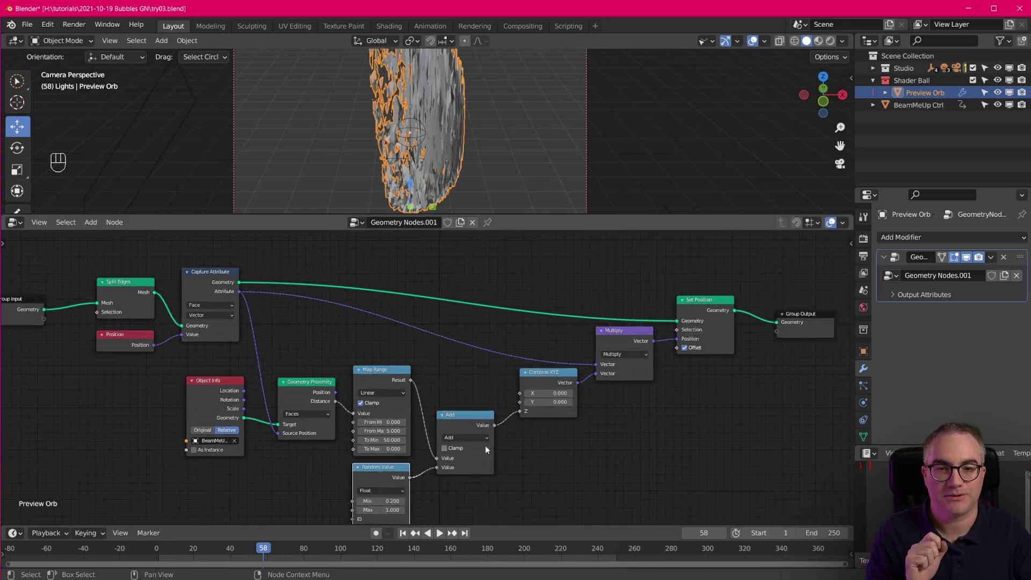
click(697, 258)
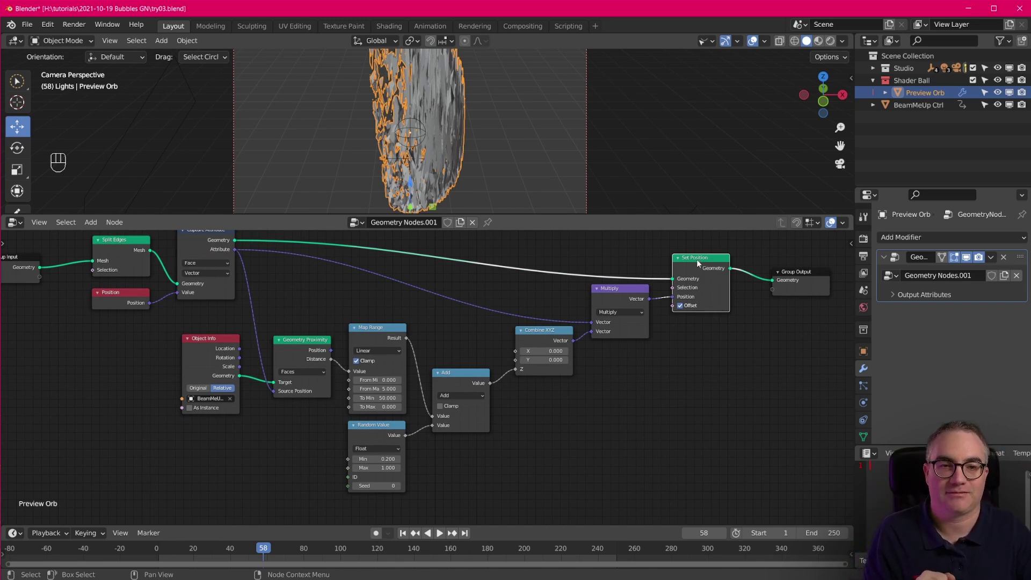
drag(697, 259, 705, 272)
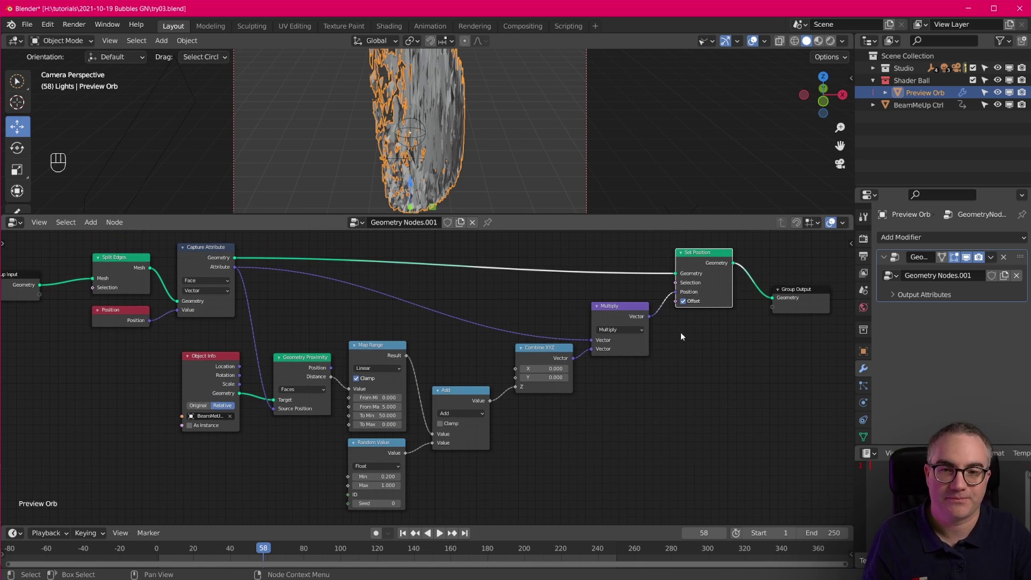
drag(308, 366, 302, 375)
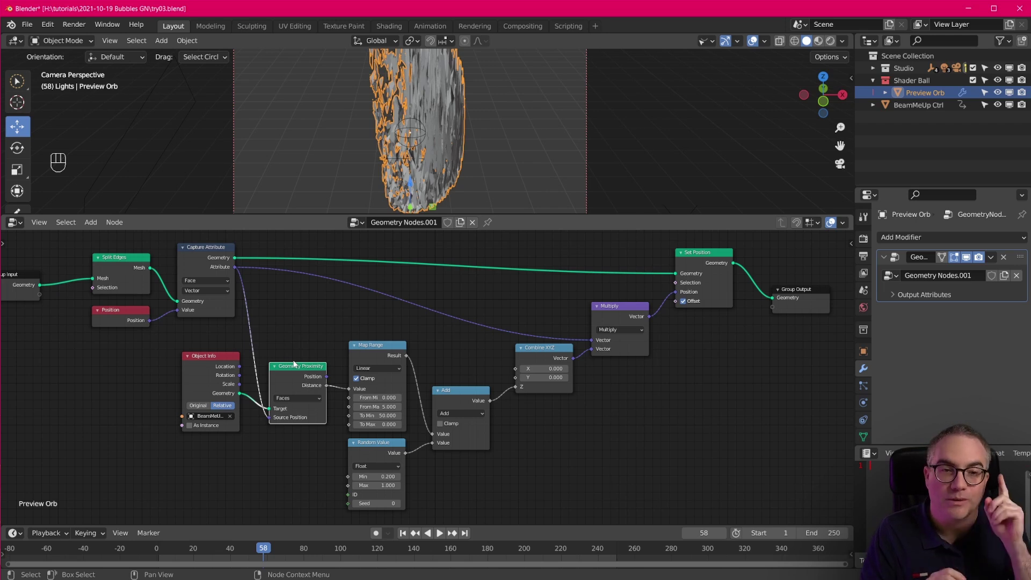
- Nudge the Random Value and Set Position nodes slightly lower in the node tree
drag(359, 452, 359, 451)
drag(349, 495, 279, 487)
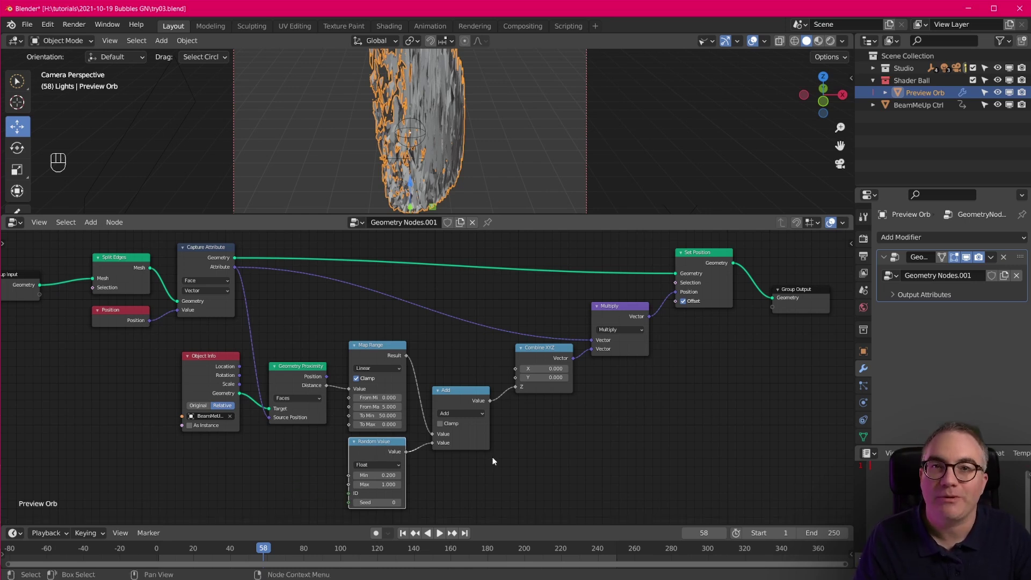
scroll(493, 460, up, 3)
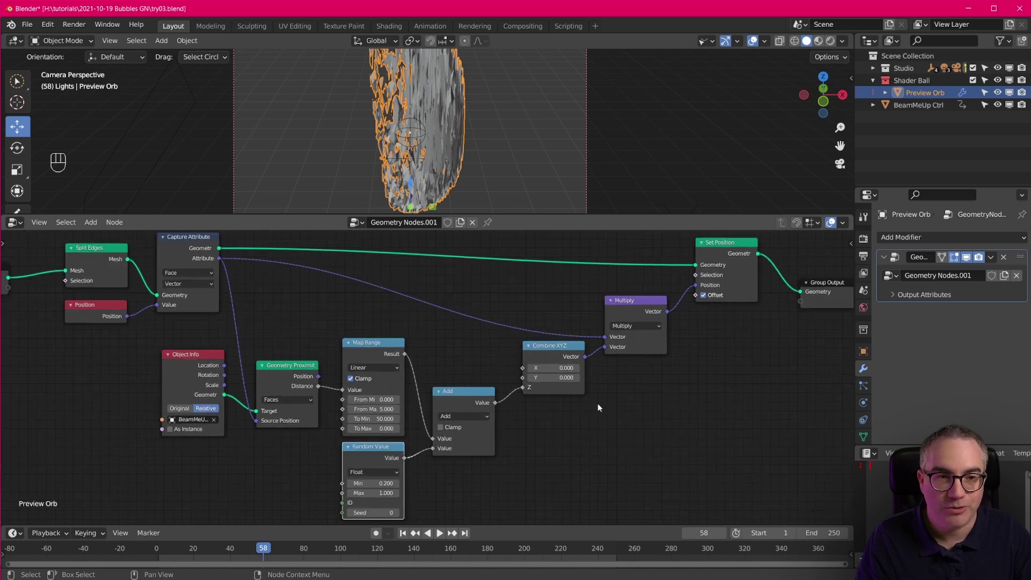
drag(365, 460, 366, 462)
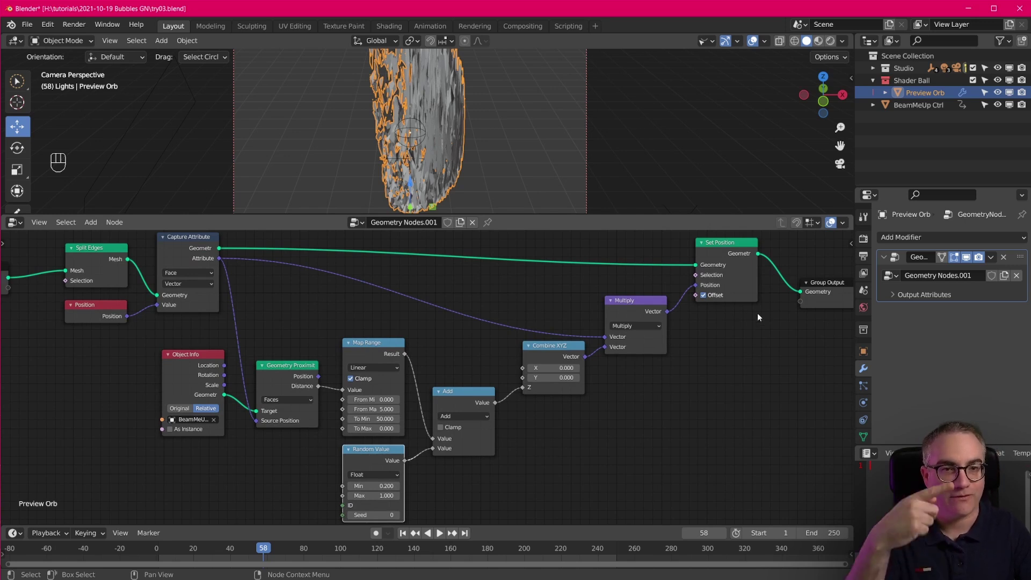
drag(701, 270, 699, 276)
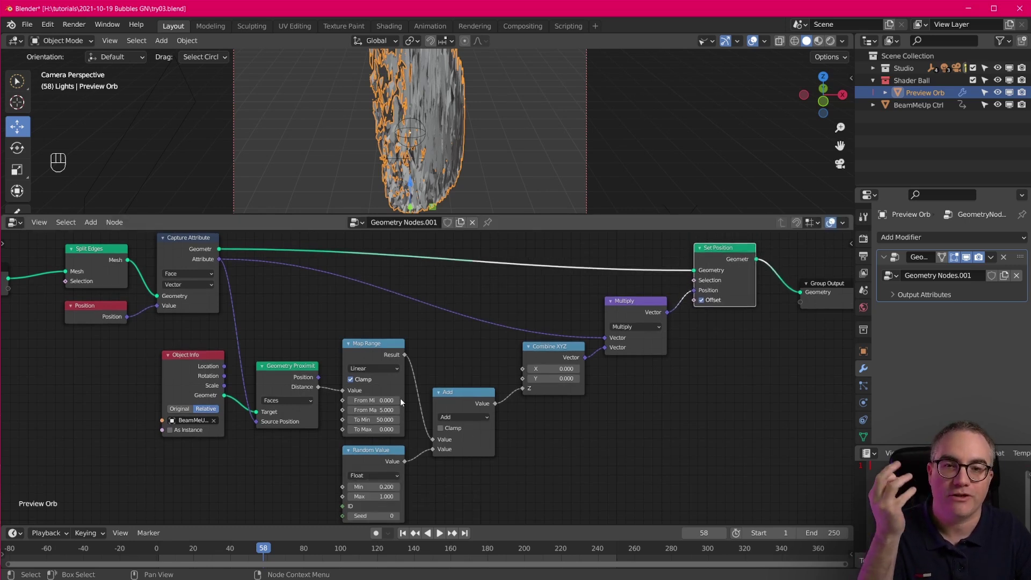
- Move Group Input, Split Edges and Position away to the left, and shift Capture Attribute left to open space after it
scroll(369, 447, down, 2)
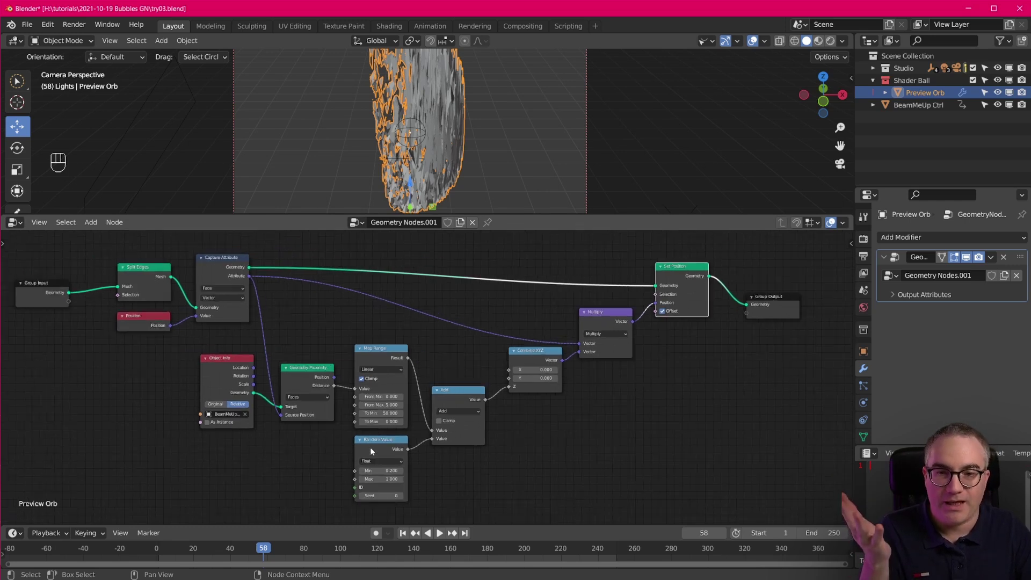
drag(41, 299, 166, 433)
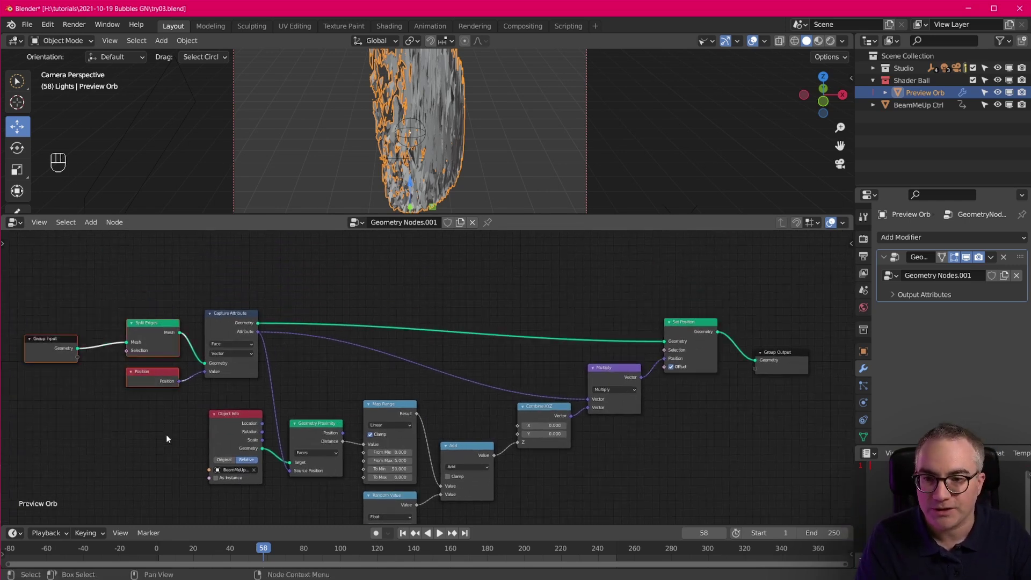
key(g)
click(87, 441)
scroll(199, 382, up, 2)
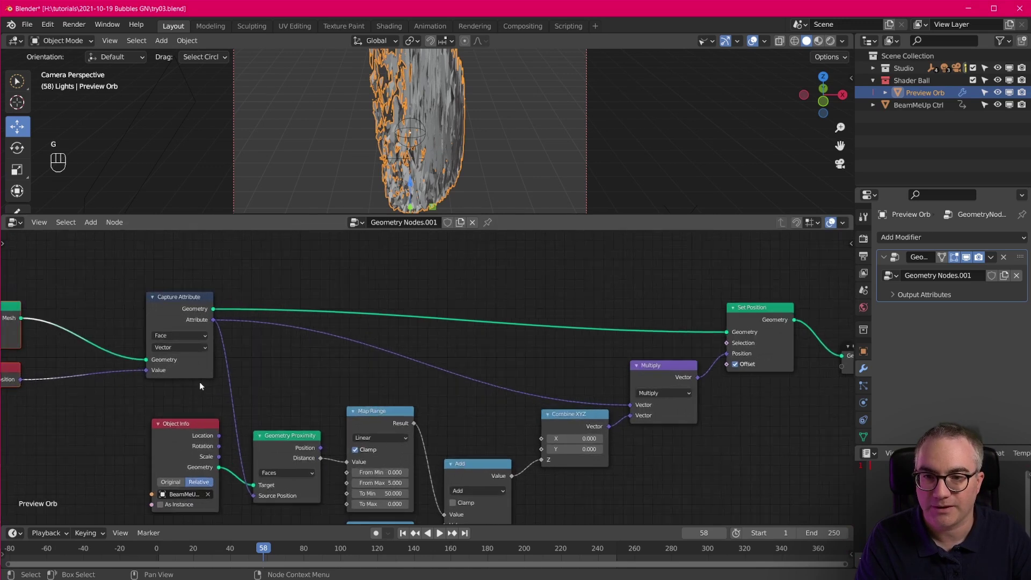
middle_drag(232, 339, 362, 342)
drag(308, 300, 244, 315)
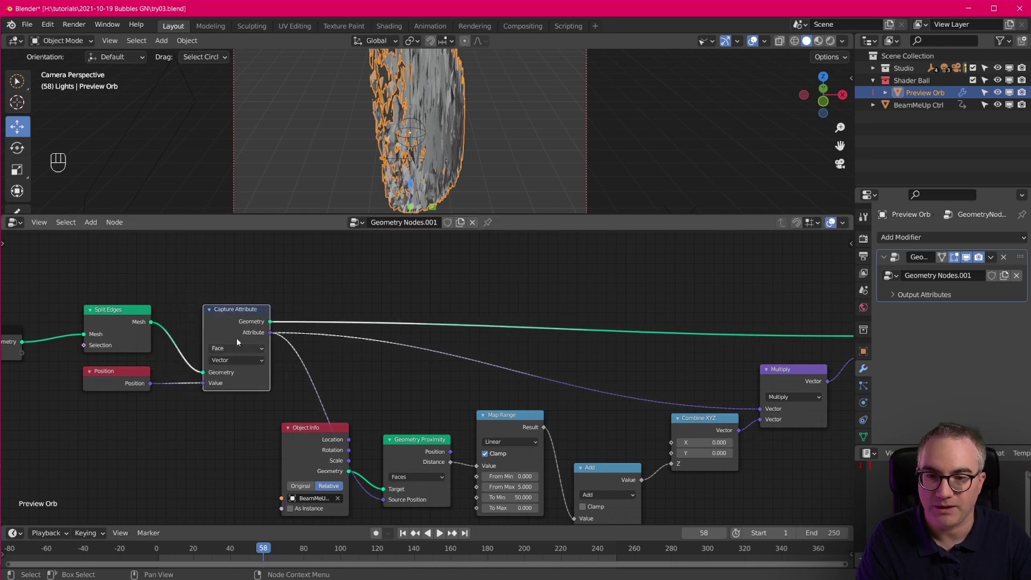
scroll(597, 340, down, 2)
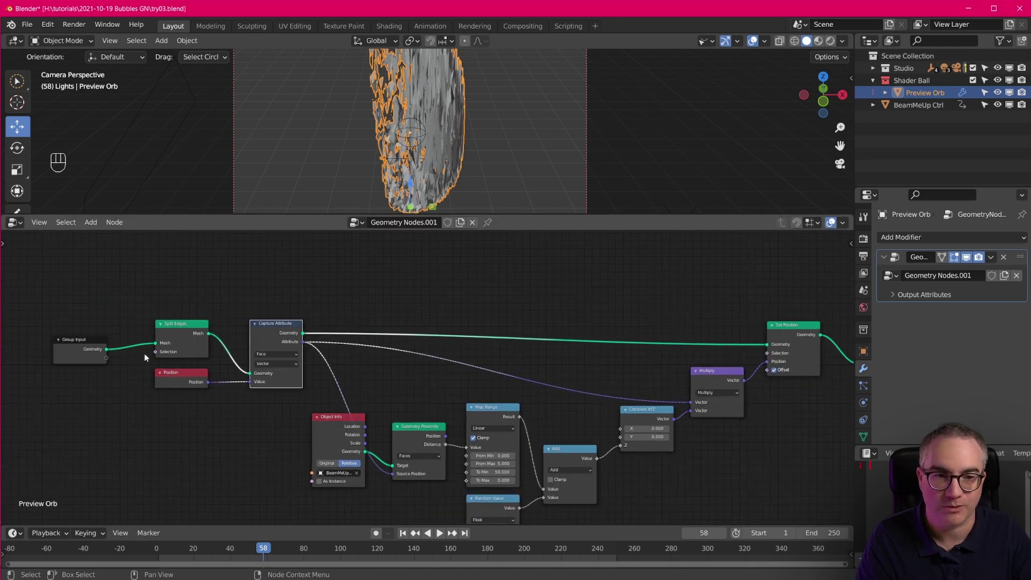
drag(280, 329, 301, 331)
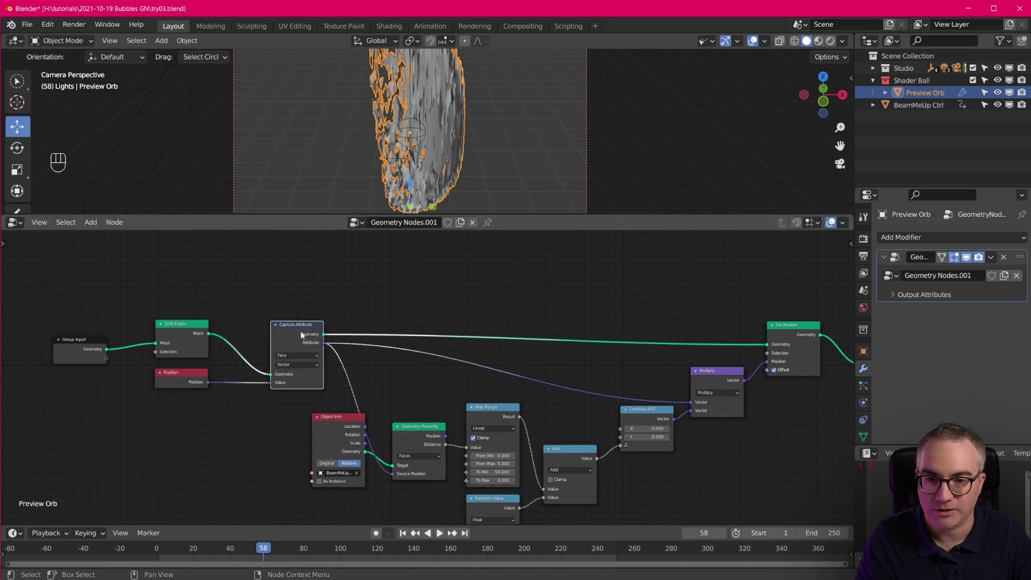
- Duplicate Capture Attribute and insert the copy on the Geometry link directly after the original
key(shift+d)
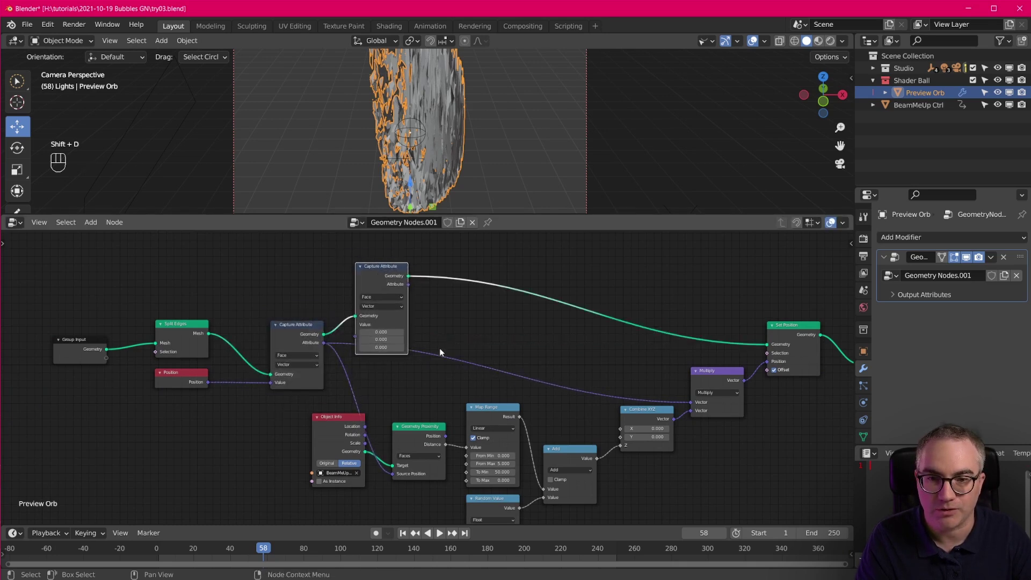
scroll(433, 324, up, 2)
click(357, 314)
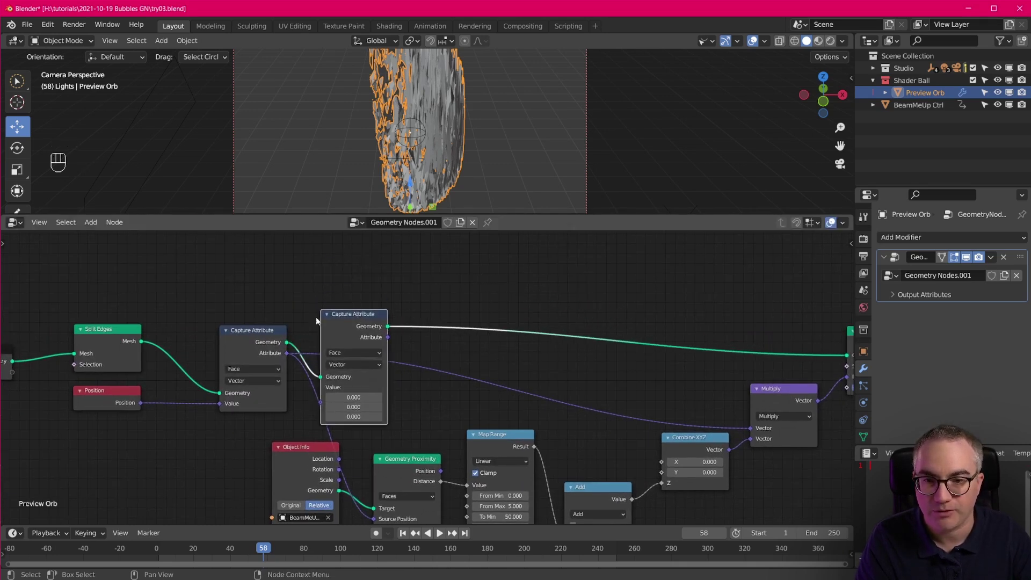
- Rearrange the two Capture Attribute nodes side by side near Split Edges, and move Object Info lower beneath them
drag(341, 326, 316, 259)
middle_drag(335, 250, 342, 308)
drag(341, 308, 301, 371)
middle_drag(355, 463, 365, 343)
drag(325, 385, 326, 423)
drag(317, 285, 340, 261)
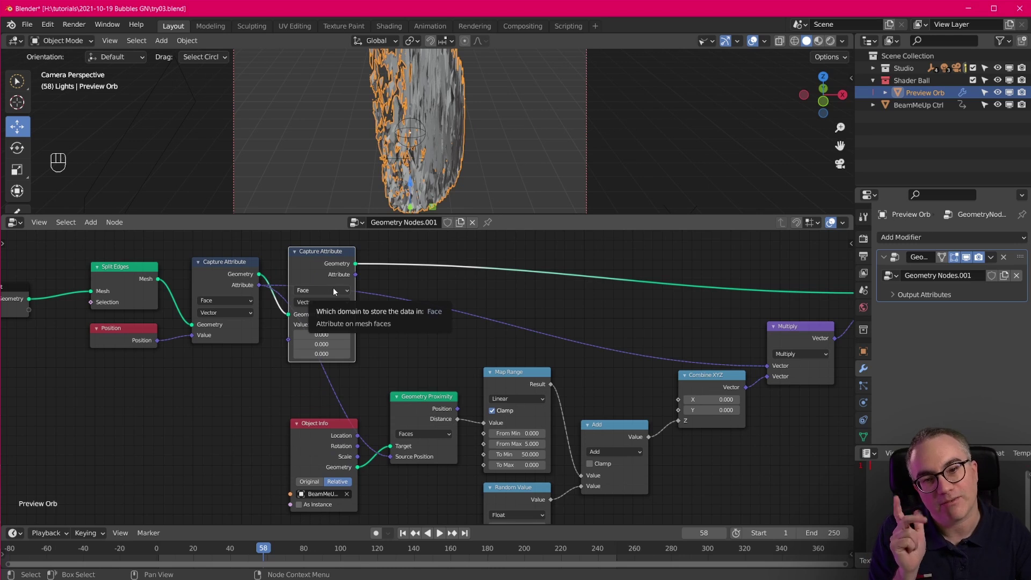
- Set the second Capture Attribute's data type to Integer and connect a new Index input node to its Value
click(328, 302)
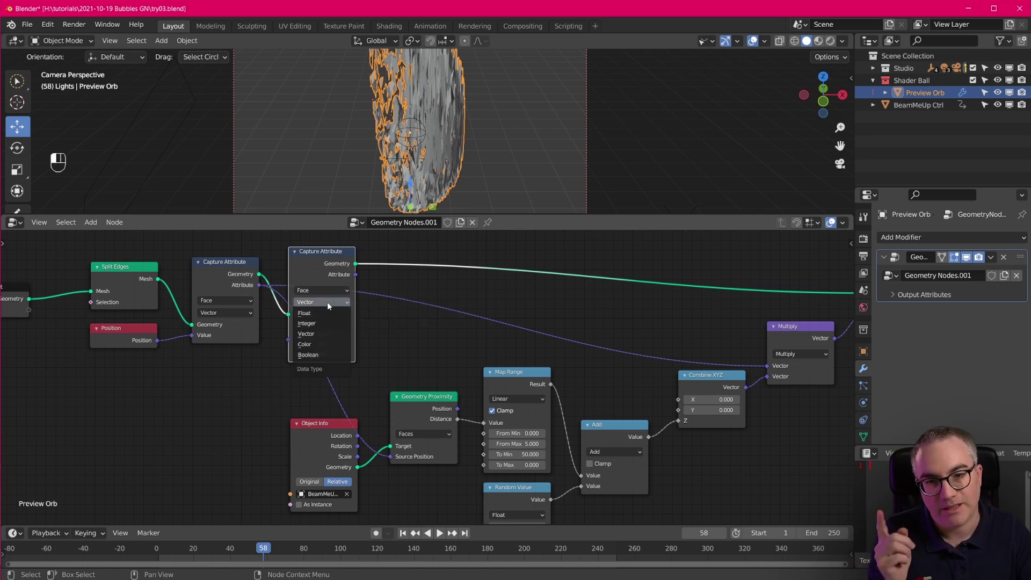
click(326, 322)
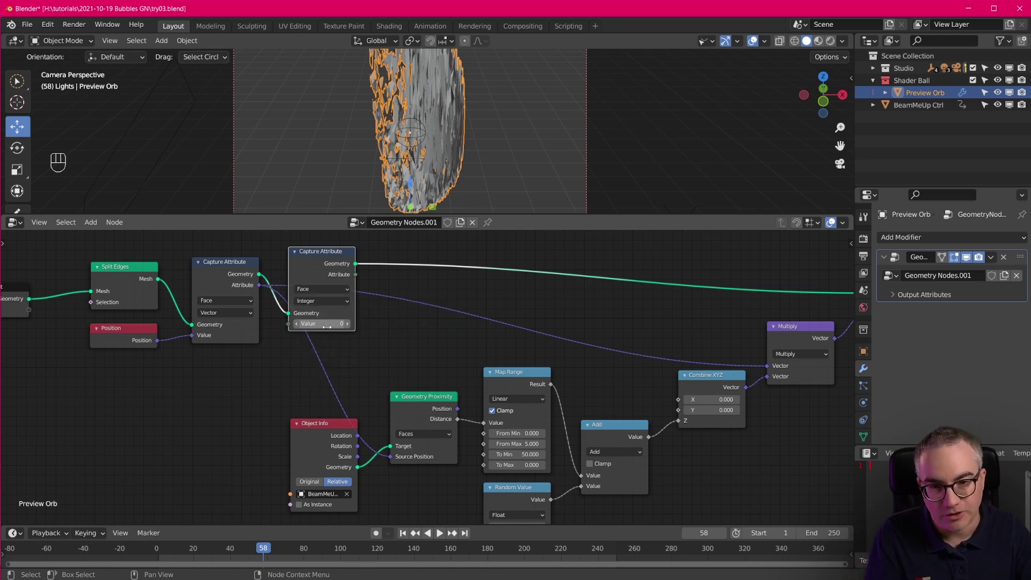
drag(288, 324, 266, 363)
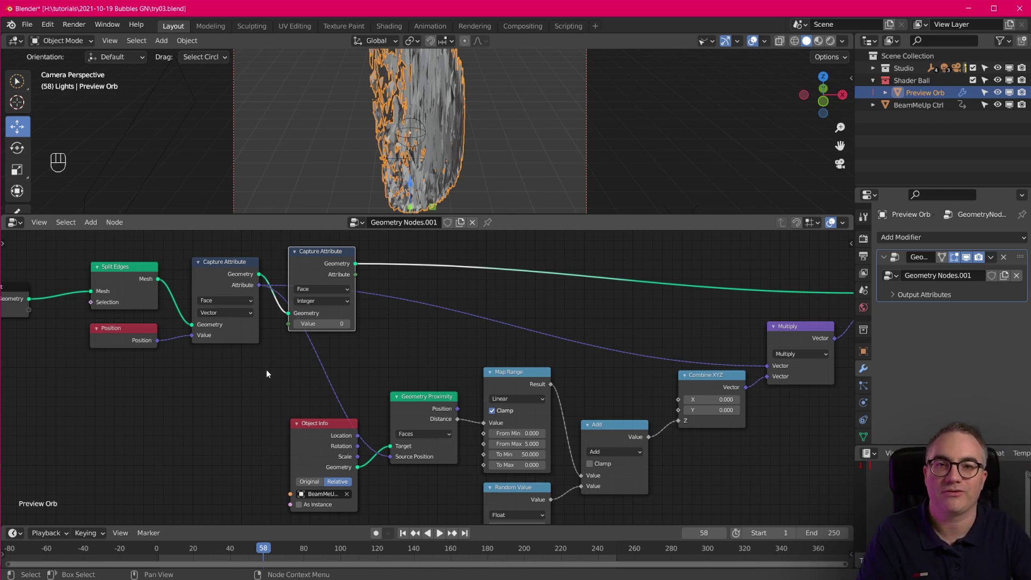
key(shift+a)
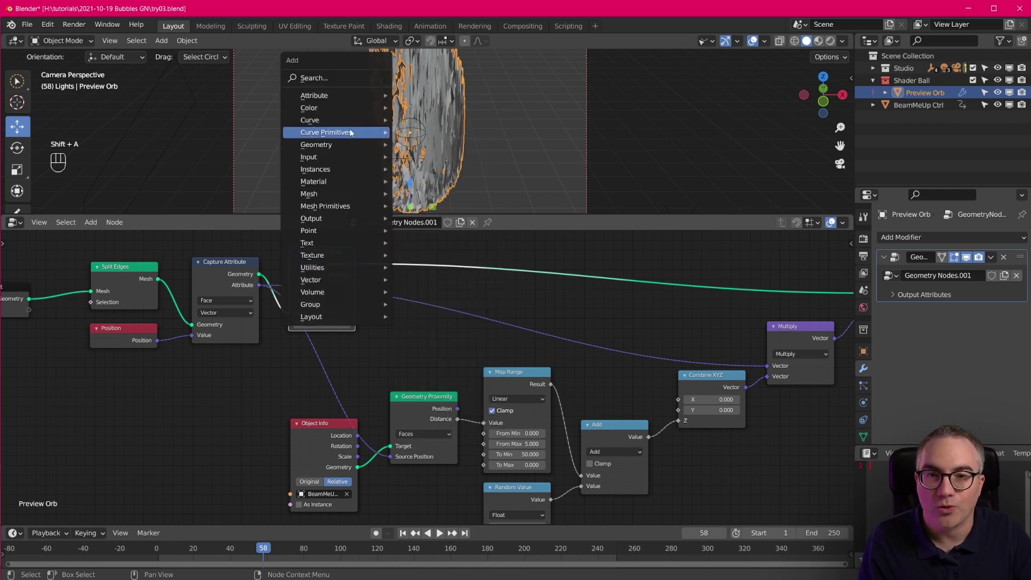
mouse_move(341, 156)
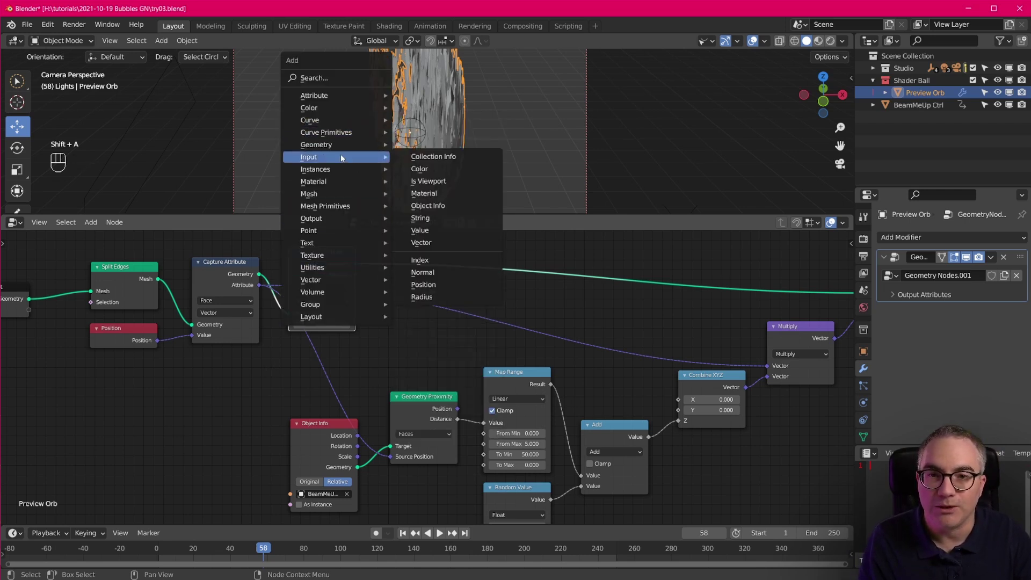
click(456, 260)
click(187, 361)
drag(250, 374, 288, 323)
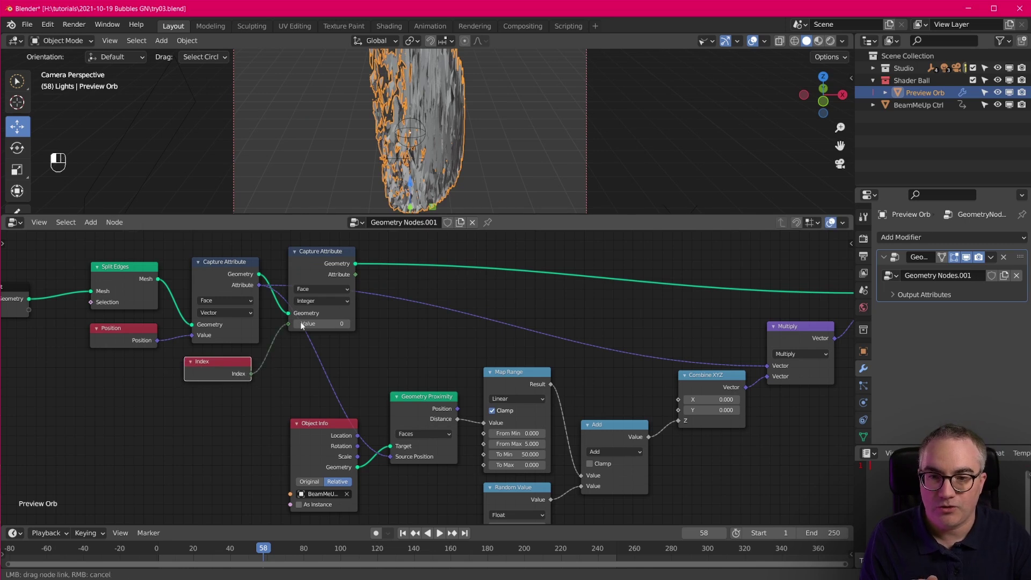
- Align the two Capture Attribute nodes with each other and adjust the Position and Index nodes beneath them
click(135, 325)
drag(136, 325, 133, 331)
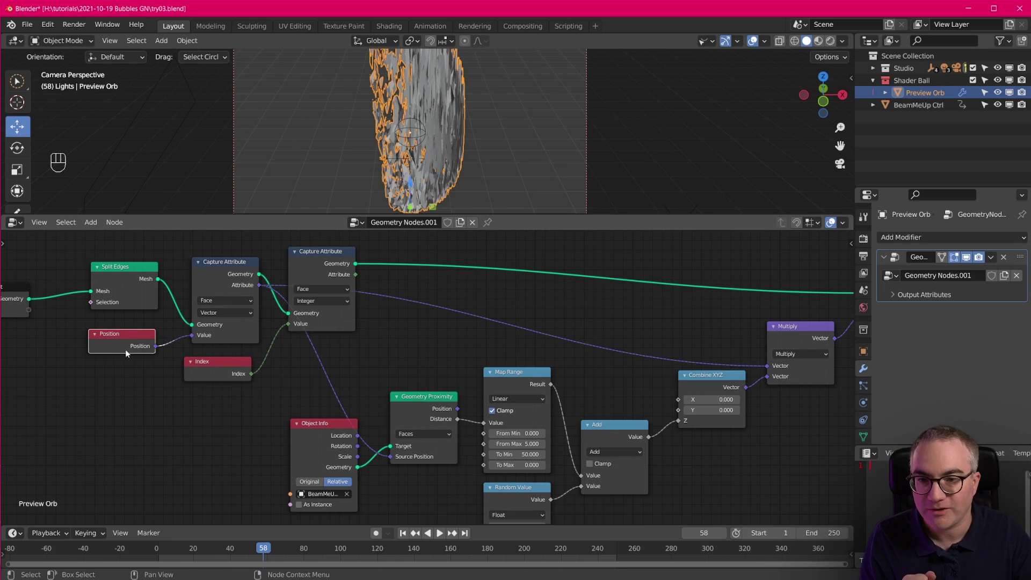
drag(225, 262, 222, 258)
drag(321, 295, 329, 296)
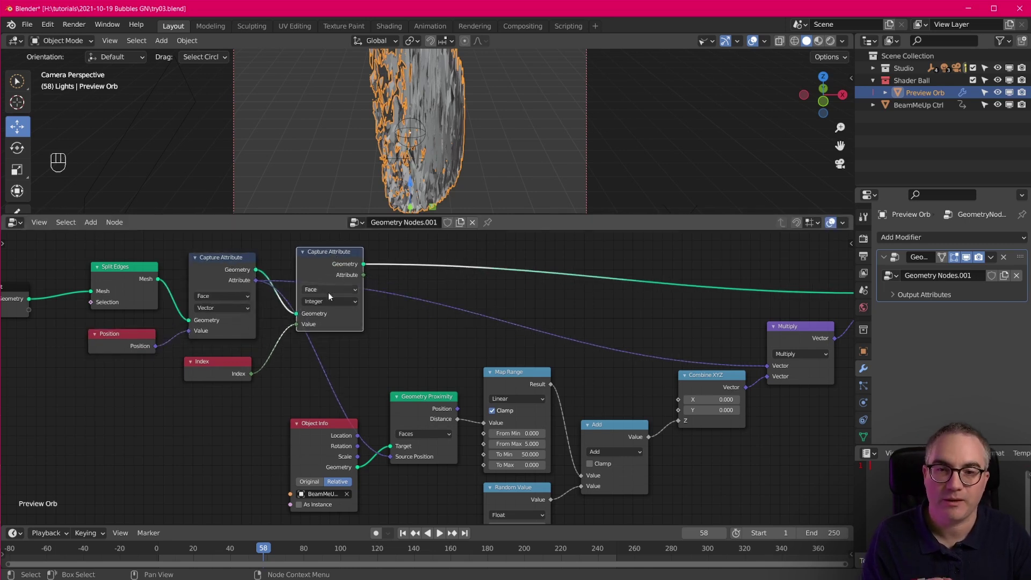
drag(226, 361, 233, 351)
drag(329, 263, 325, 269)
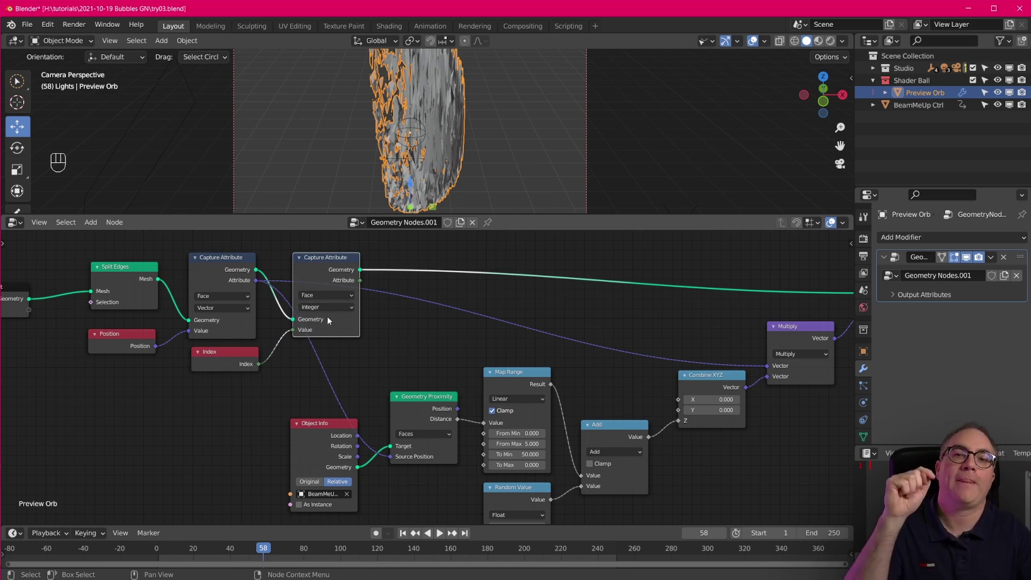
- Connect the second Capture Attribute's Attribute output to the Random Value node's ID
key(Home)
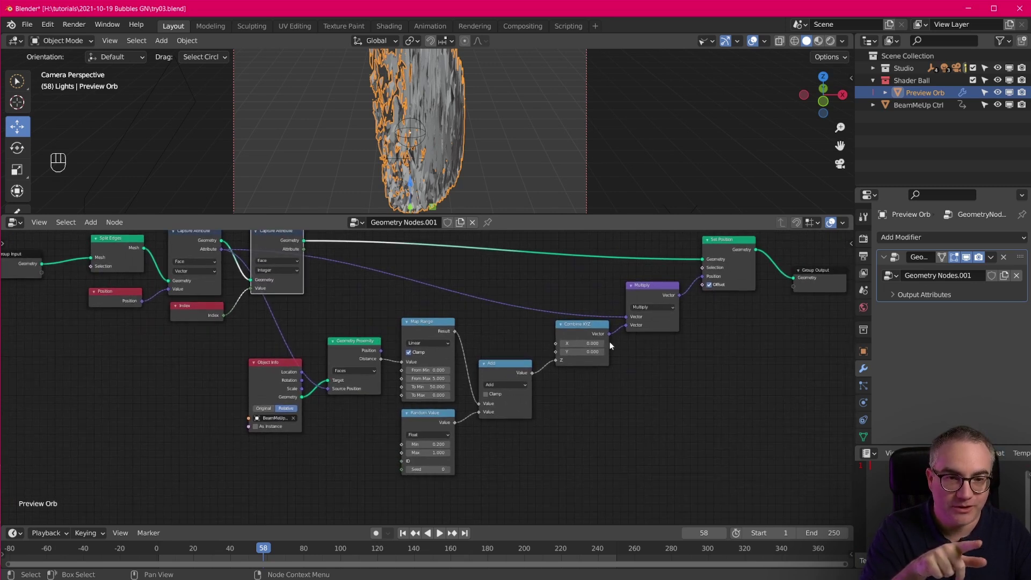
scroll(427, 446, up, 2)
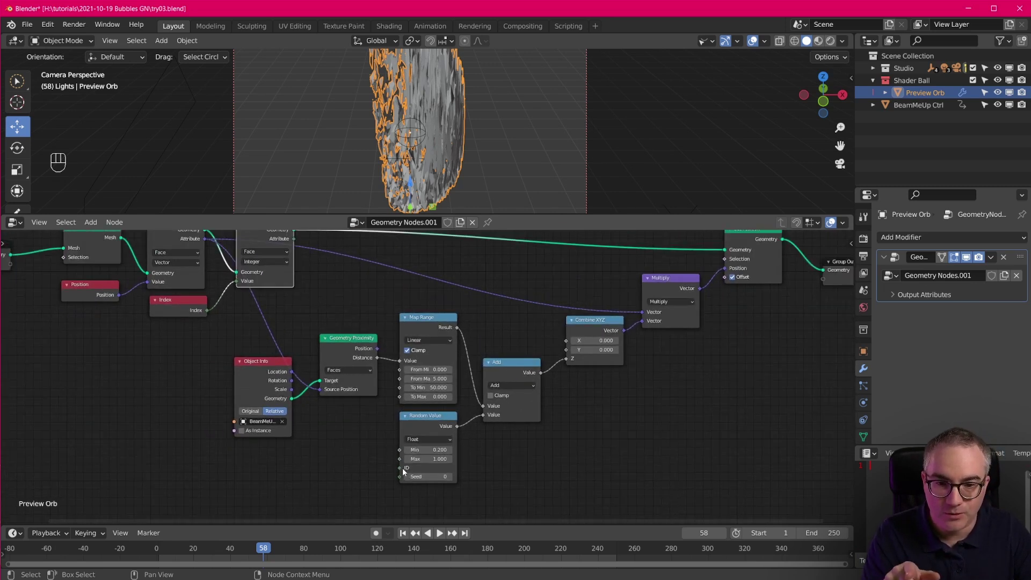
drag(402, 469, 295, 265)
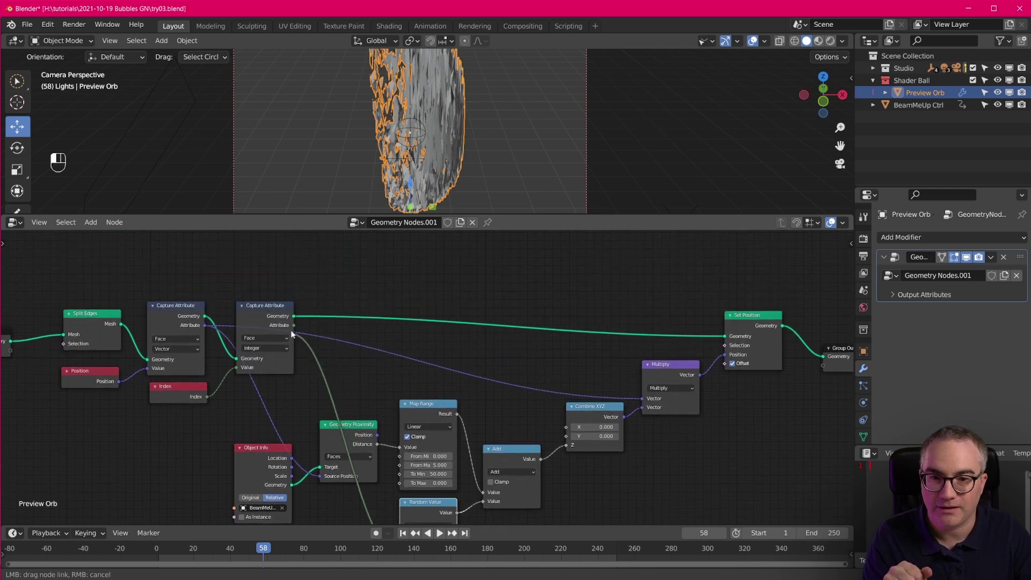
drag(291, 329, 292, 326)
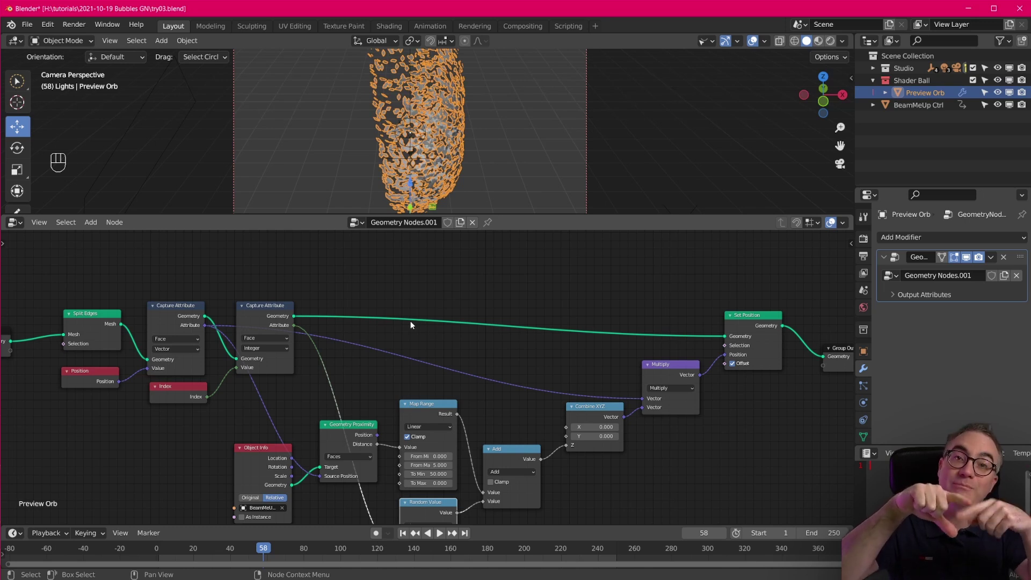
- Preview the per-face beam effect by scrubbing the timeline between frames 27 and 89 and playing the animation
key(KP_Decimal)
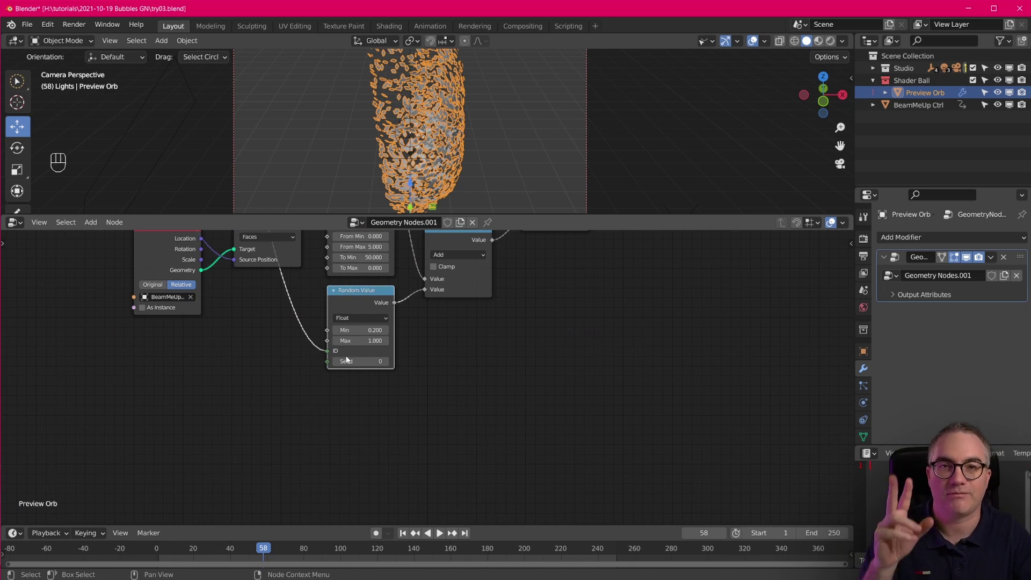
middle_drag(349, 359, 378, 453)
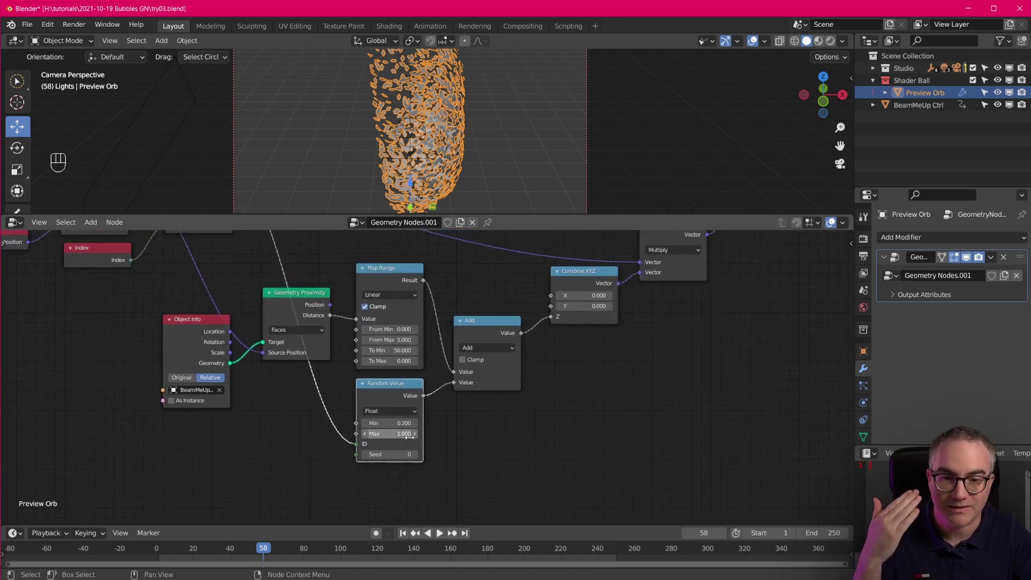
middle_drag(468, 402, 459, 460)
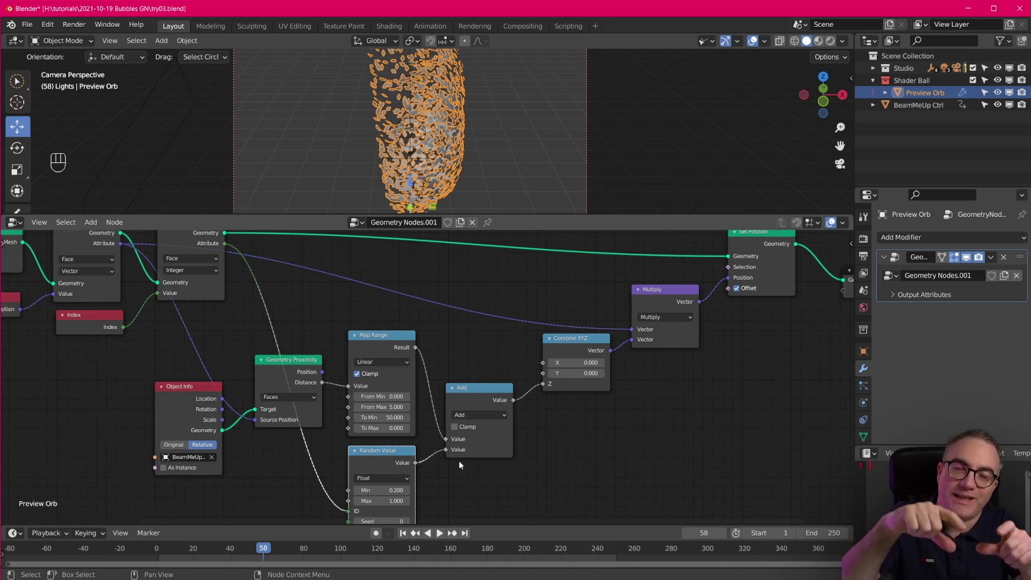
scroll(478, 171, down, 2)
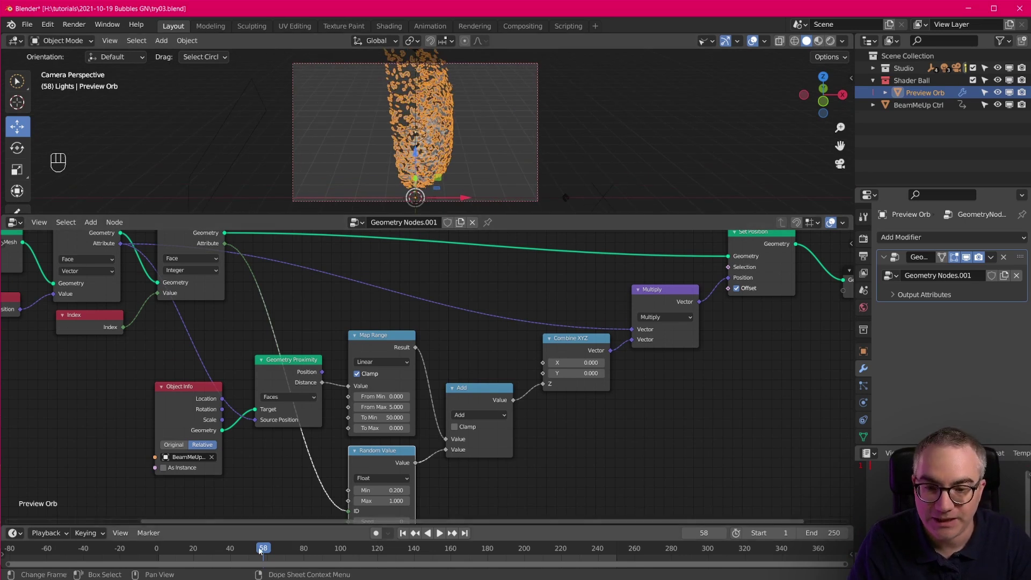
drag(259, 550, 311, 564)
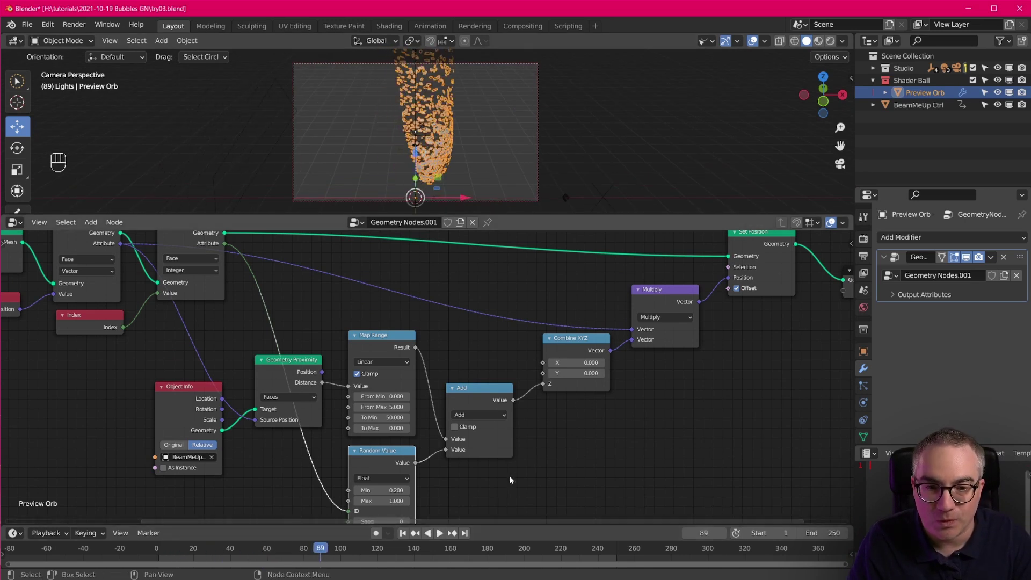
scroll(508, 478, down, 1)
drag(249, 553, 206, 553)
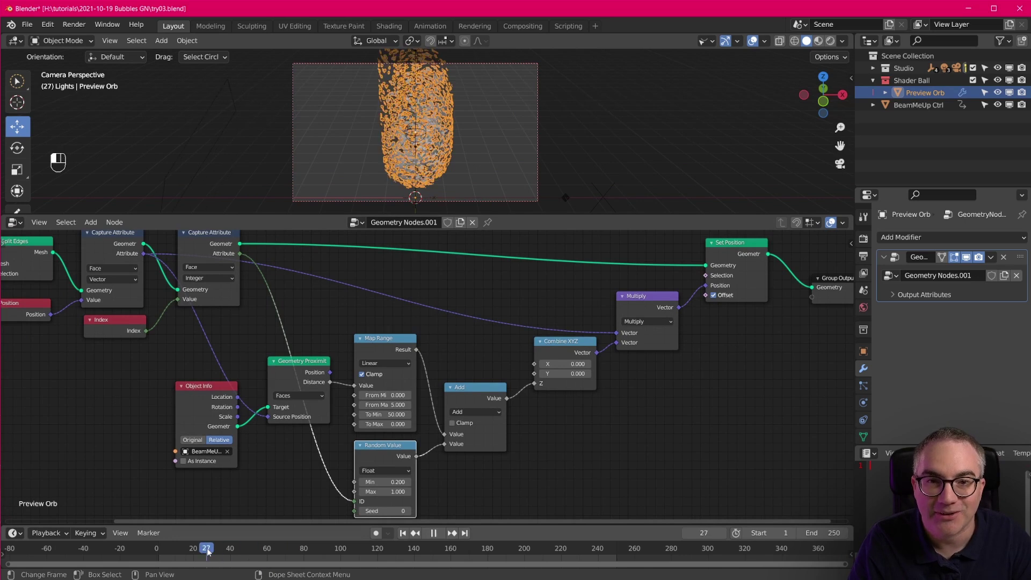
key(space)
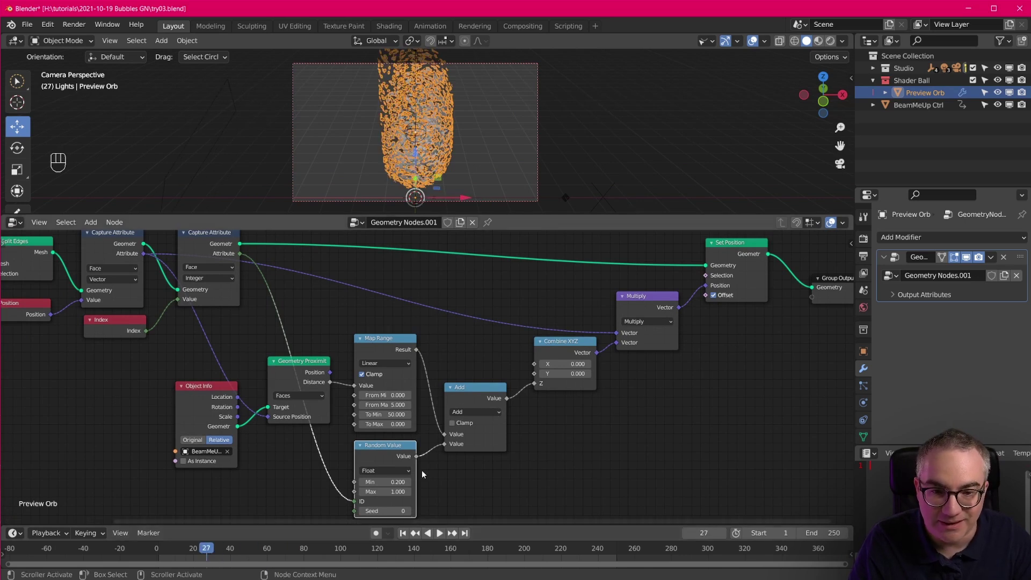
key(space)
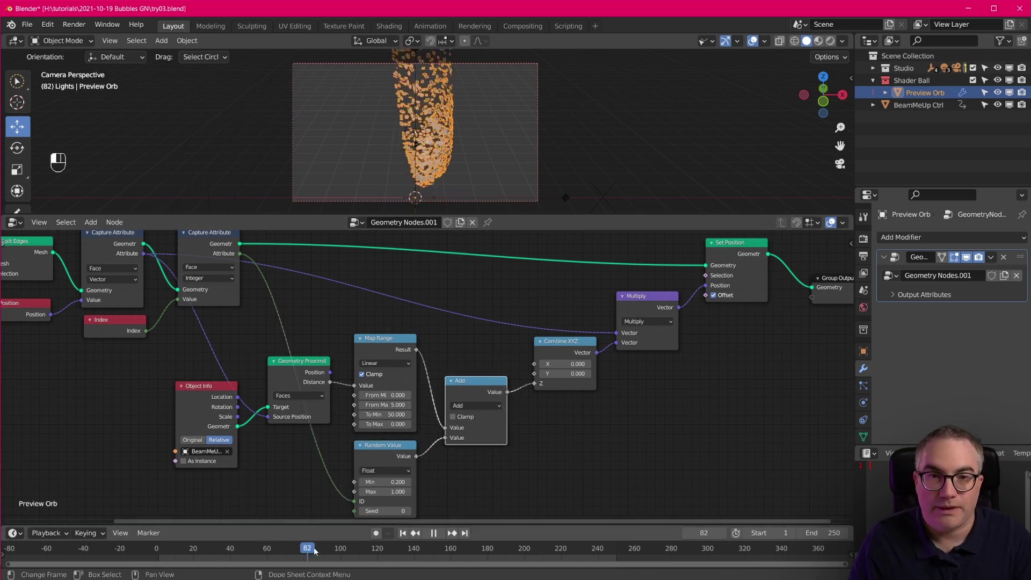
- Change the operation of the Math node combining Map Range and Random Value to Multiply
drag(469, 412, 469, 405)
click(468, 404)
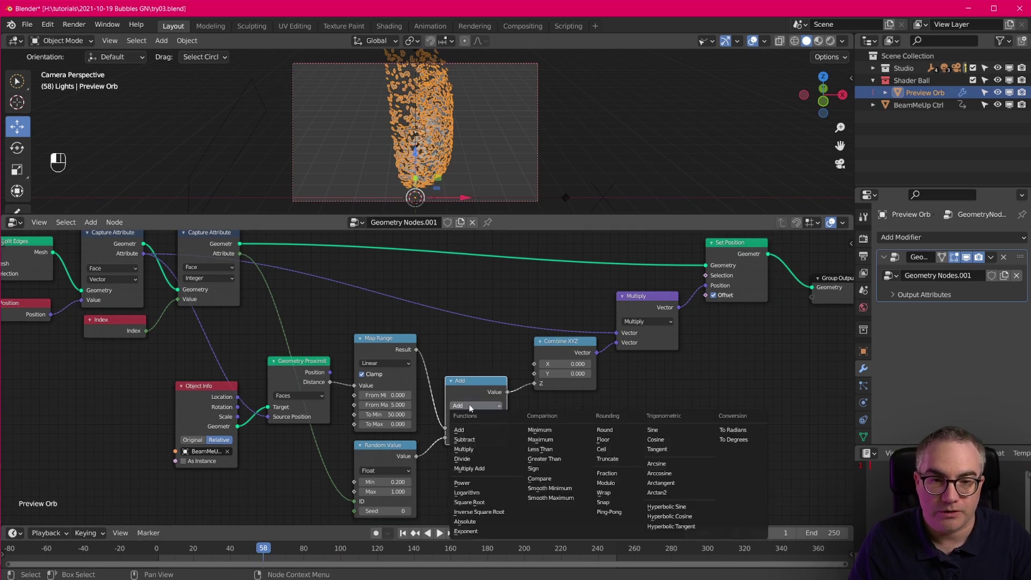
click(475, 446)
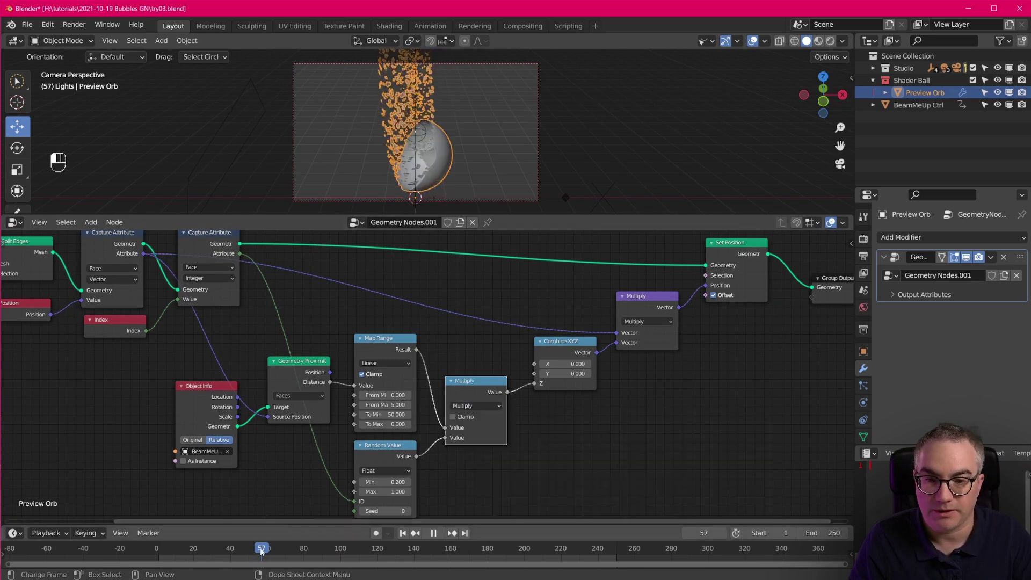
- Preview the multiplied beam effect by playing from near the start and scrubbing the timeline, stopping at frame 118
click(165, 552)
key(space)
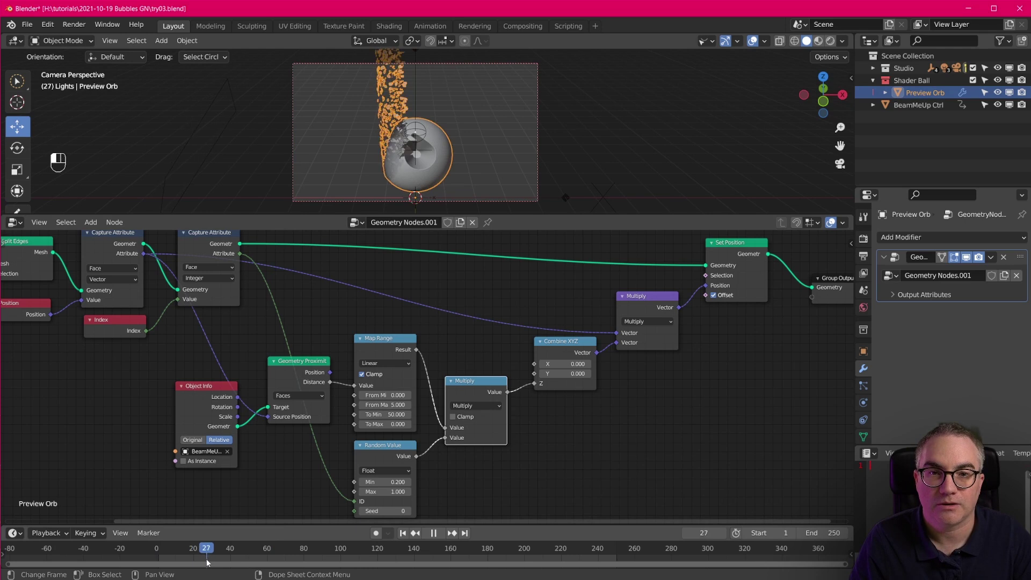
drag(250, 559, 491, 555)
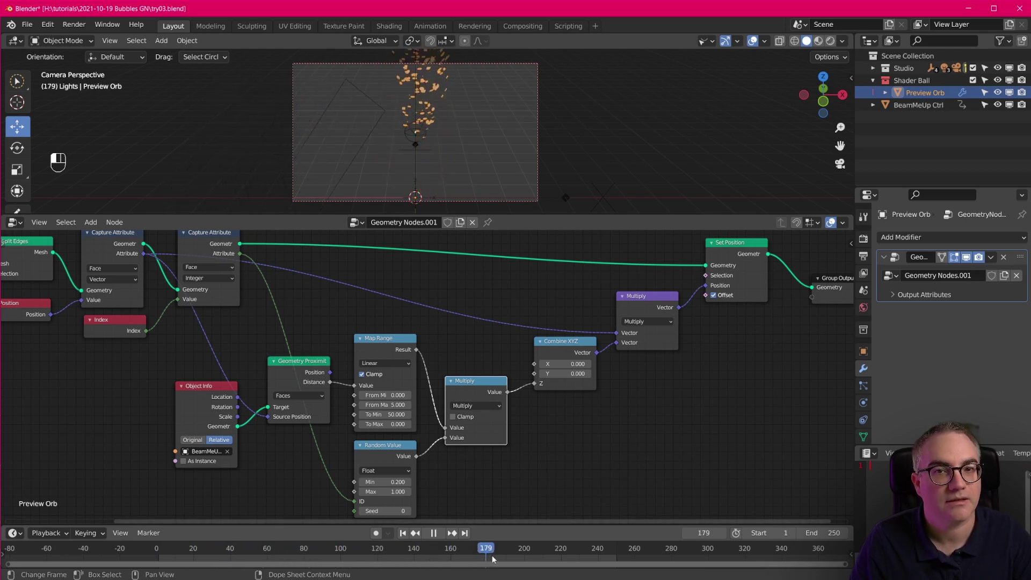
drag(408, 559, 309, 562)
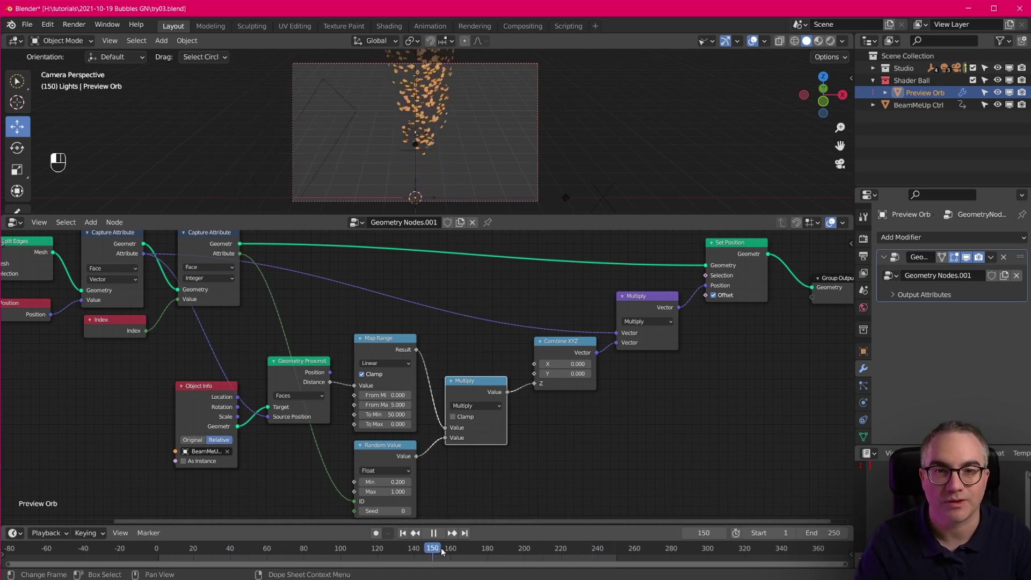
click(374, 553)
click(433, 532)
- Set the Random Value node's Min to 0.3
double_click(384, 482)
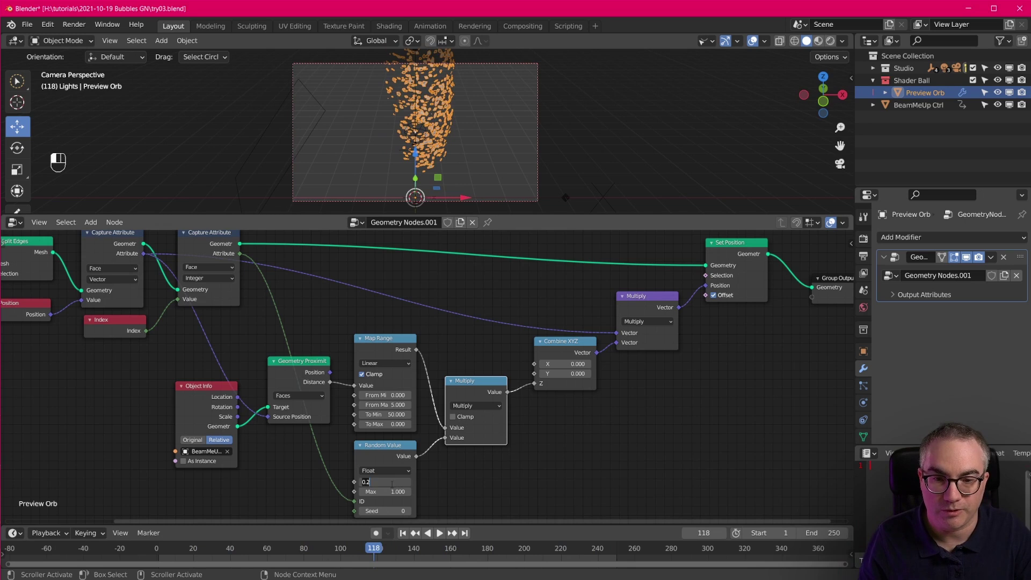
key(BackSpace)
text(0.3)
key(Return)
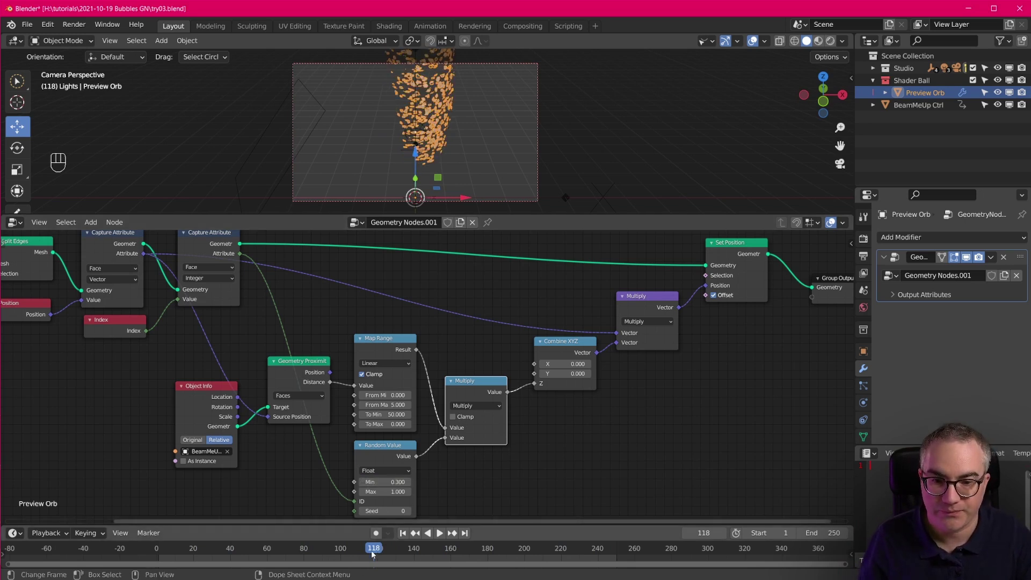
- Play the animation up to frame 88 and examine the floating faces around the orb up close
click(198, 553)
key(space)
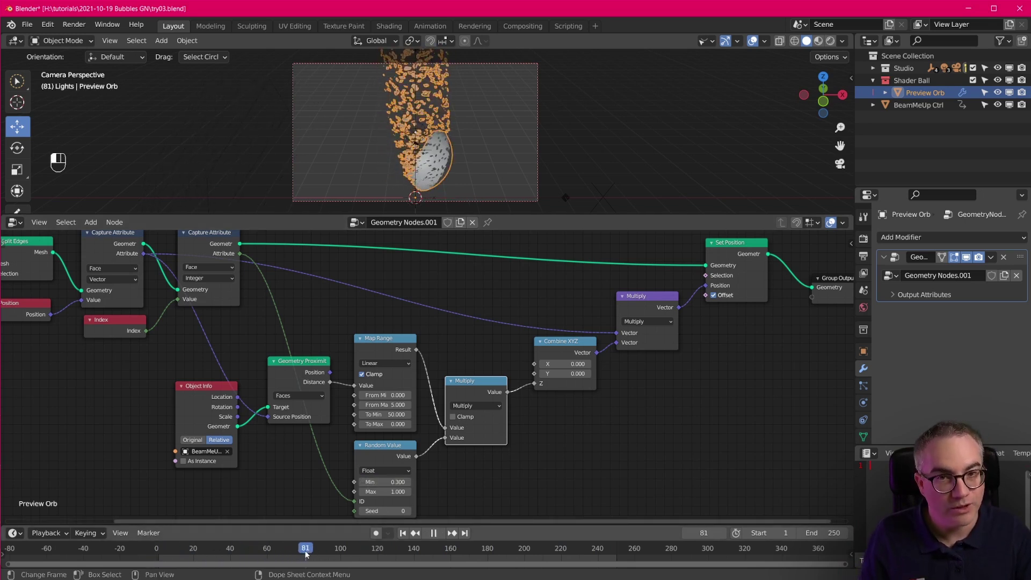
key(space)
scroll(419, 114, up, 4)
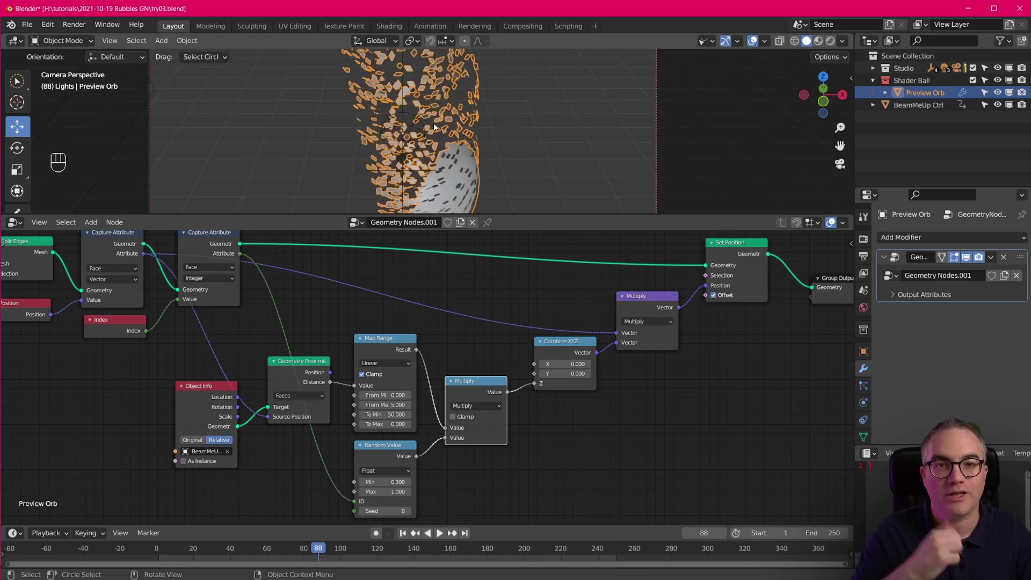
scroll(434, 121, down, 3)
scroll(433, 114, up, 4)
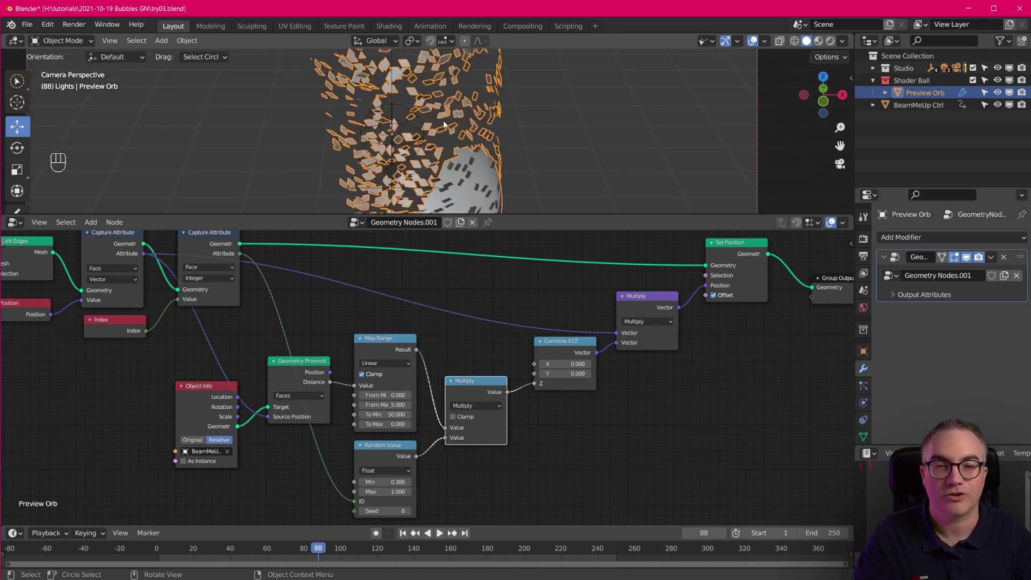
scroll(443, 120, down, 2)
- Add a Solidify modifier to the Preview Orb and set its thickness to 0.042 m
click(920, 237)
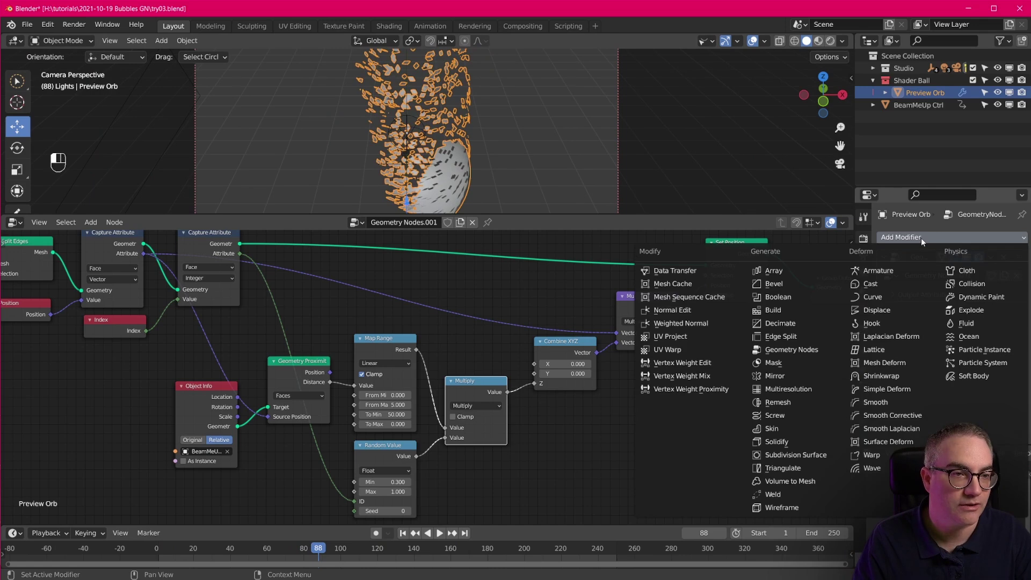
click(801, 443)
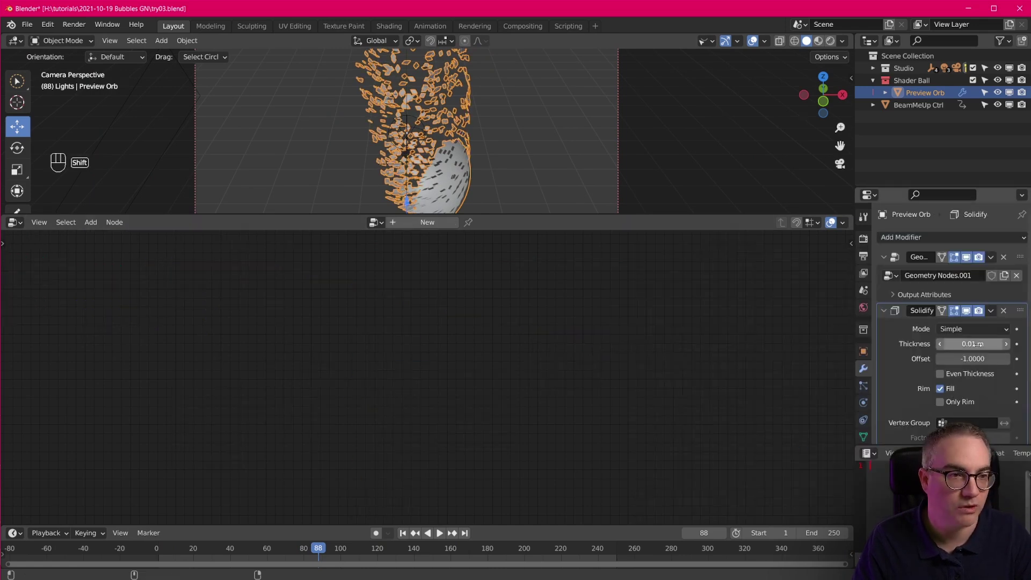
drag(967, 343, 987, 343)
scroll(334, 63, up, 1)
scroll(399, 153, up, 2)
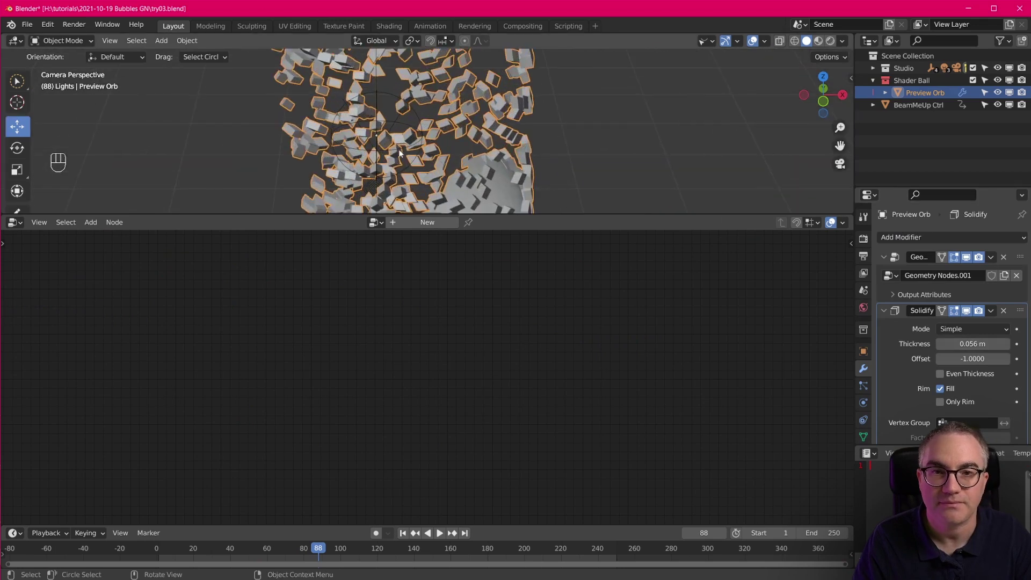
scroll(399, 153, up, 2)
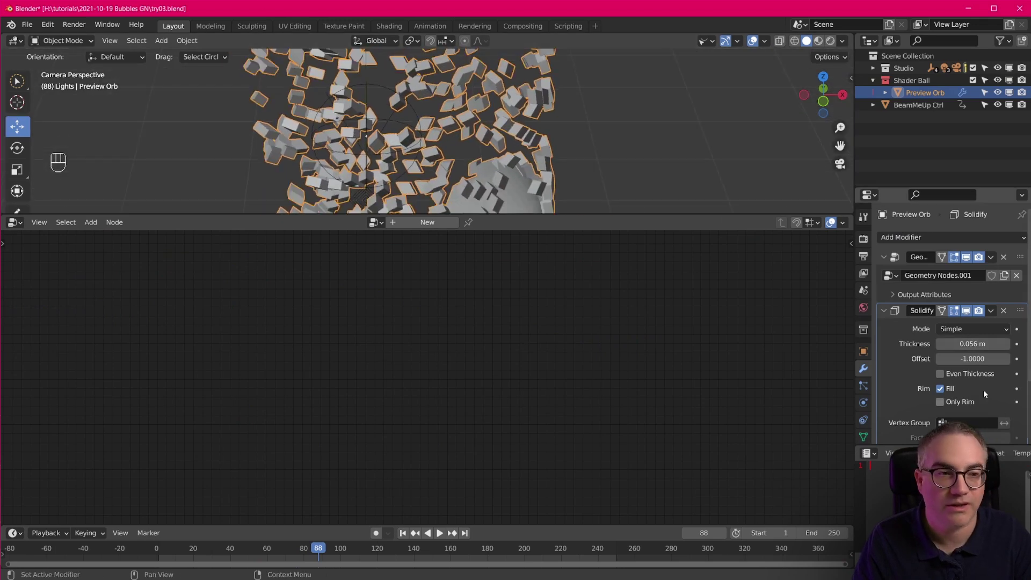
shift+drag(972, 344, 950, 343)
- Preview the thickened pieces by playing from frame 12 and scrubbing the timeline, ending at frame 46
scroll(423, 97, down, 5)
click(179, 551)
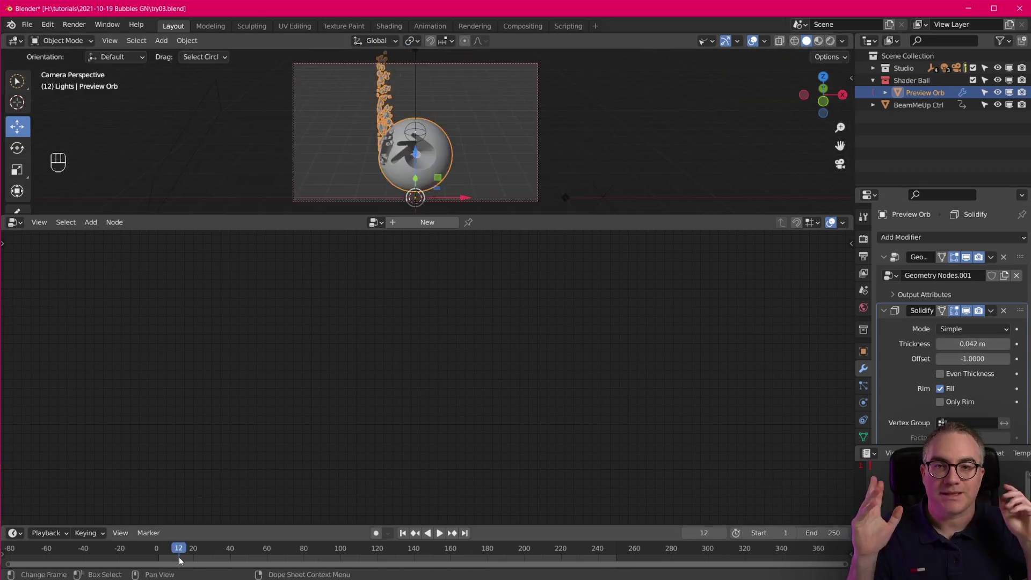
key(space)
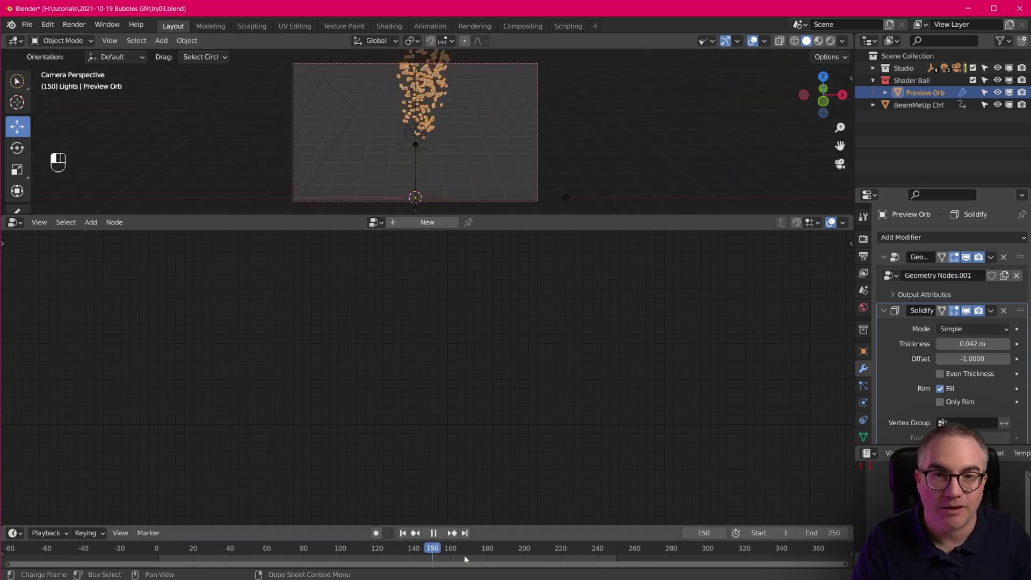
click(157, 550)
drag(124, 550, 300, 550)
key(space)
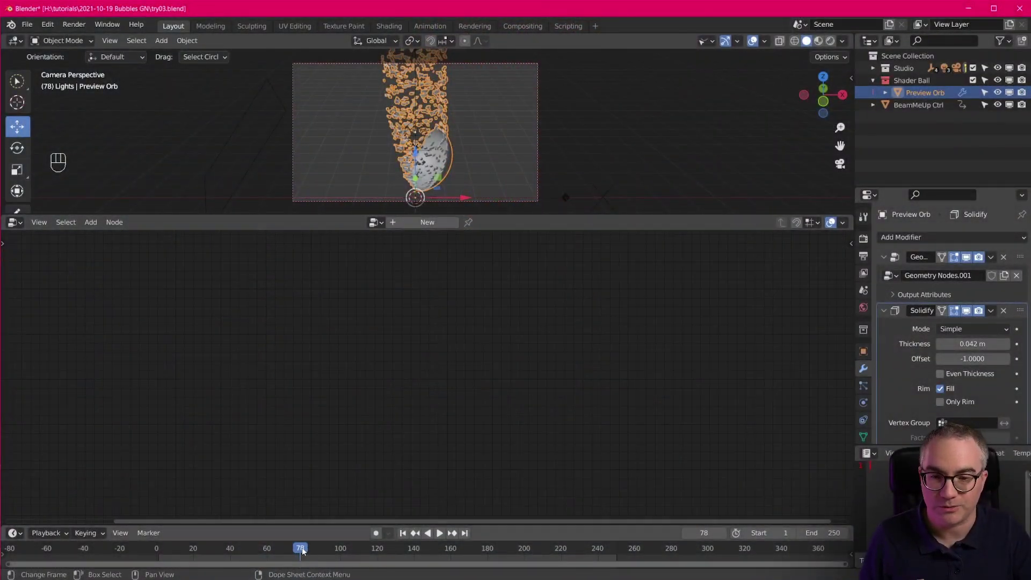
drag(302, 550, 241, 551)
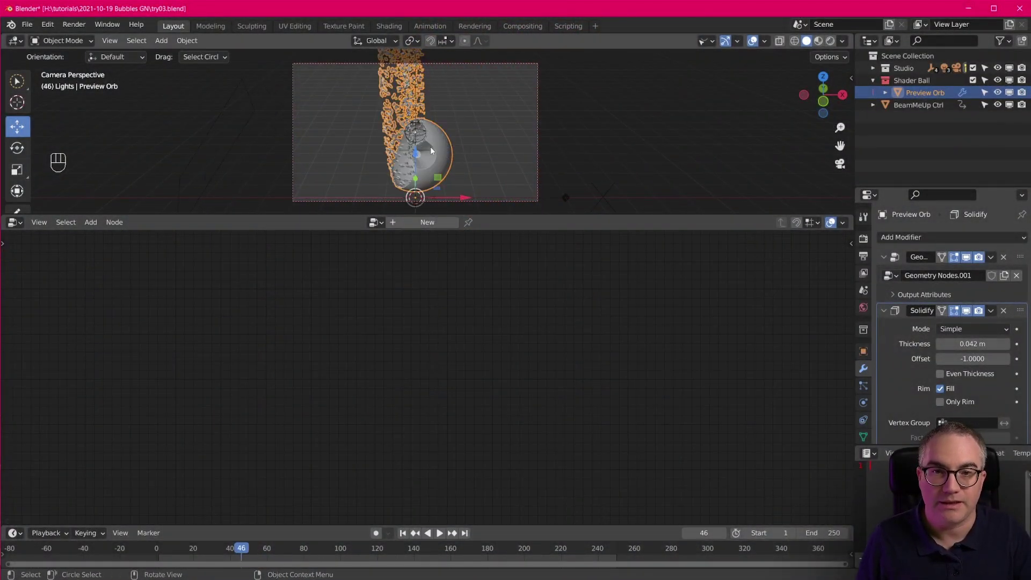
- Make the Geometry Nodes modifier active again to bring back its node tree, and frame the whole network
click(898, 256)
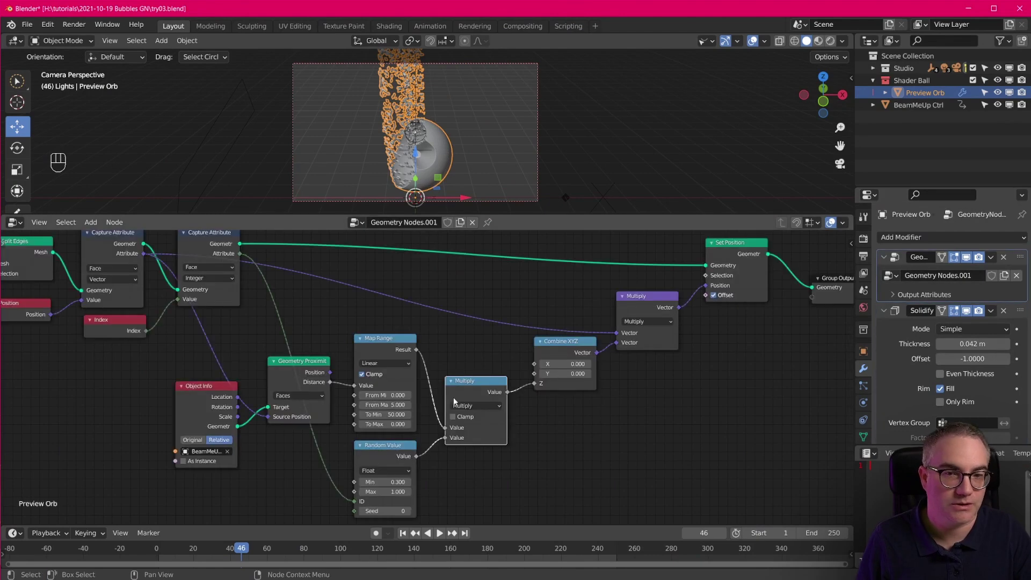
scroll(452, 381, down, 3)
scroll(450, 339, up, 4)
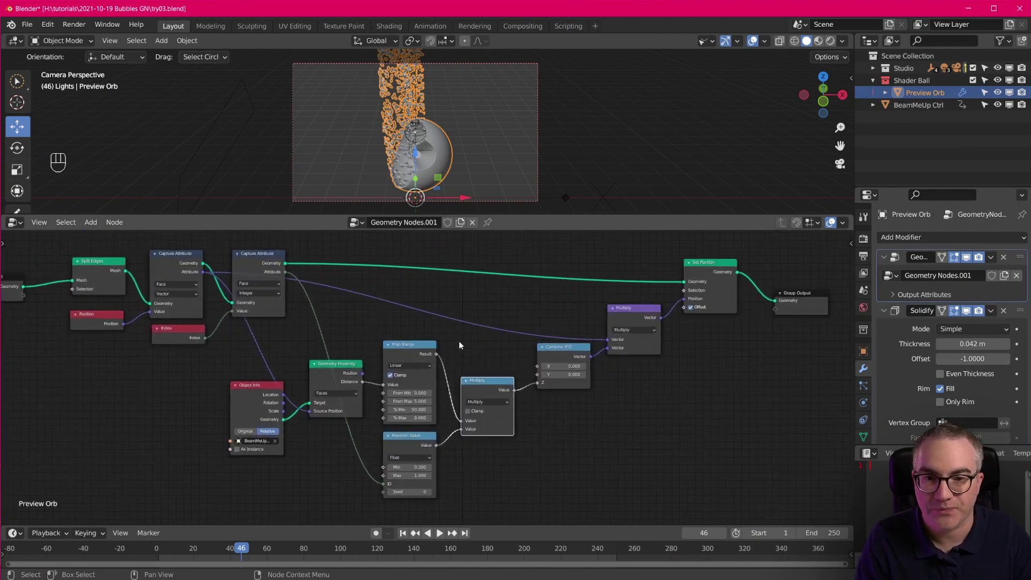